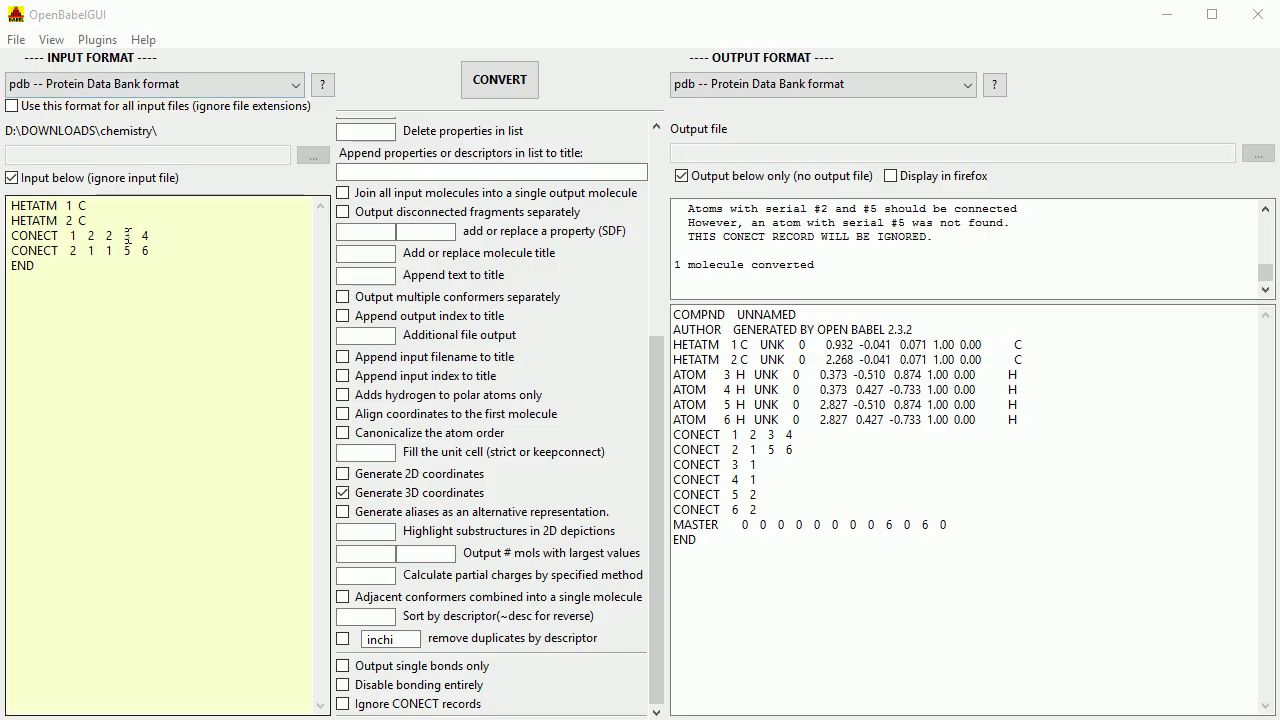
Correct the CONECT lines to 1 2 3 4 5 and 2 1 6 7 8, then reconvert.
{"action": "key", "text": "BackSpace"}
{"action": "key", "text": "BackSpace"}
{"action": "key", "text": "BackSpace"}
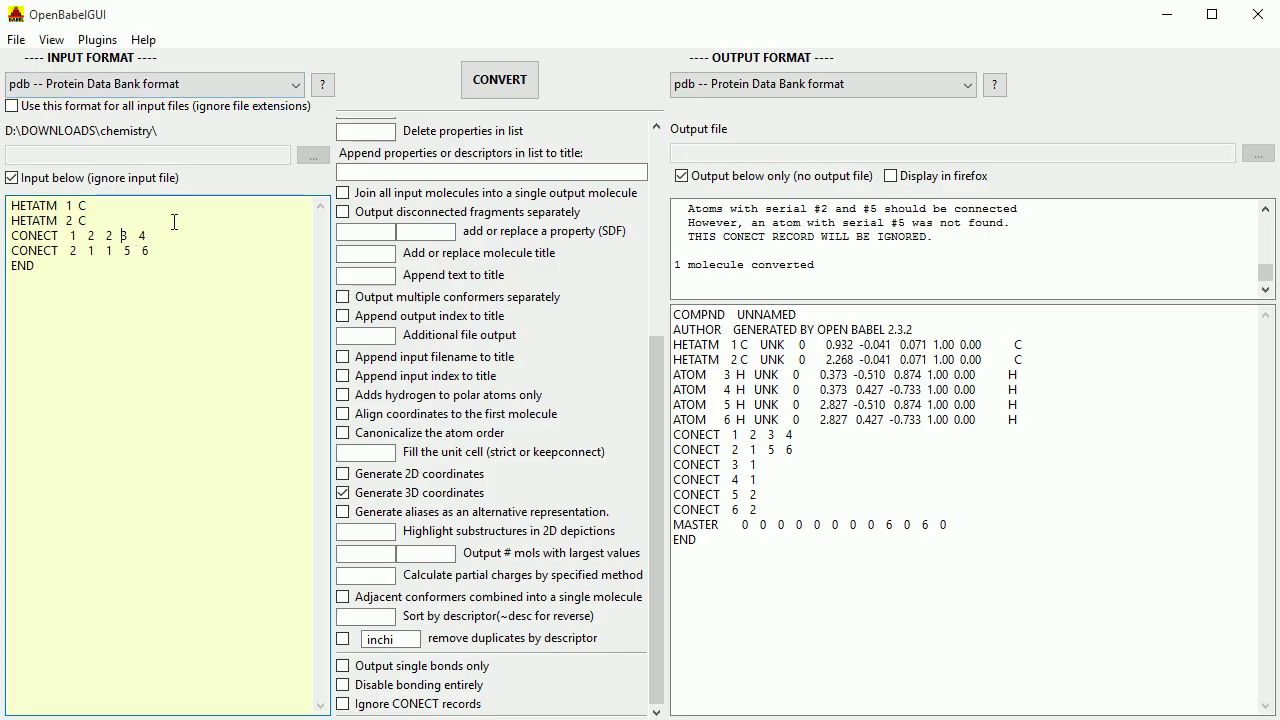
{"action": "key", "text": "Right"}
{"action": "key", "text": "Right"}
{"action": "key", "text": "BackSpace"}
{"action": "key", "text": "BackSpace"}
{"action": "key", "text": "BackSpace"}
{"action": "key", "text": "BackSpace"}
{"action": "left_click", "coordinate": [480, 81]}
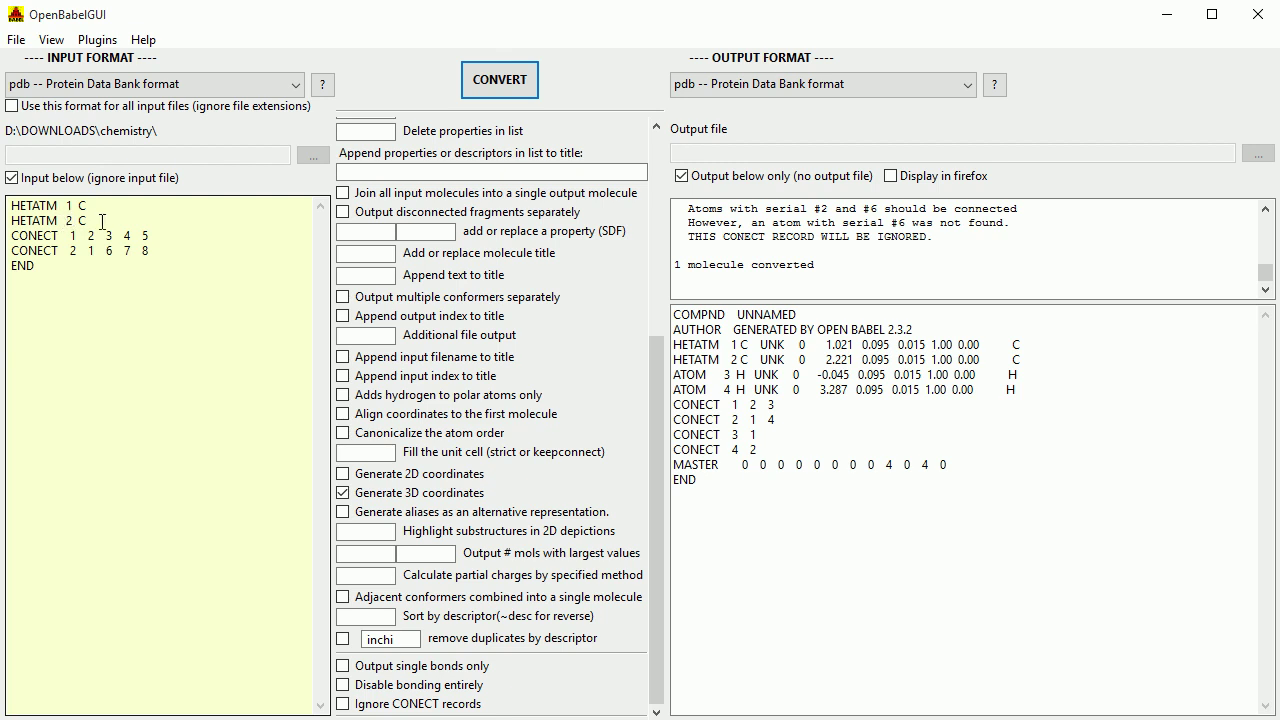
{"action": "left_click", "coordinate": [499, 80]}
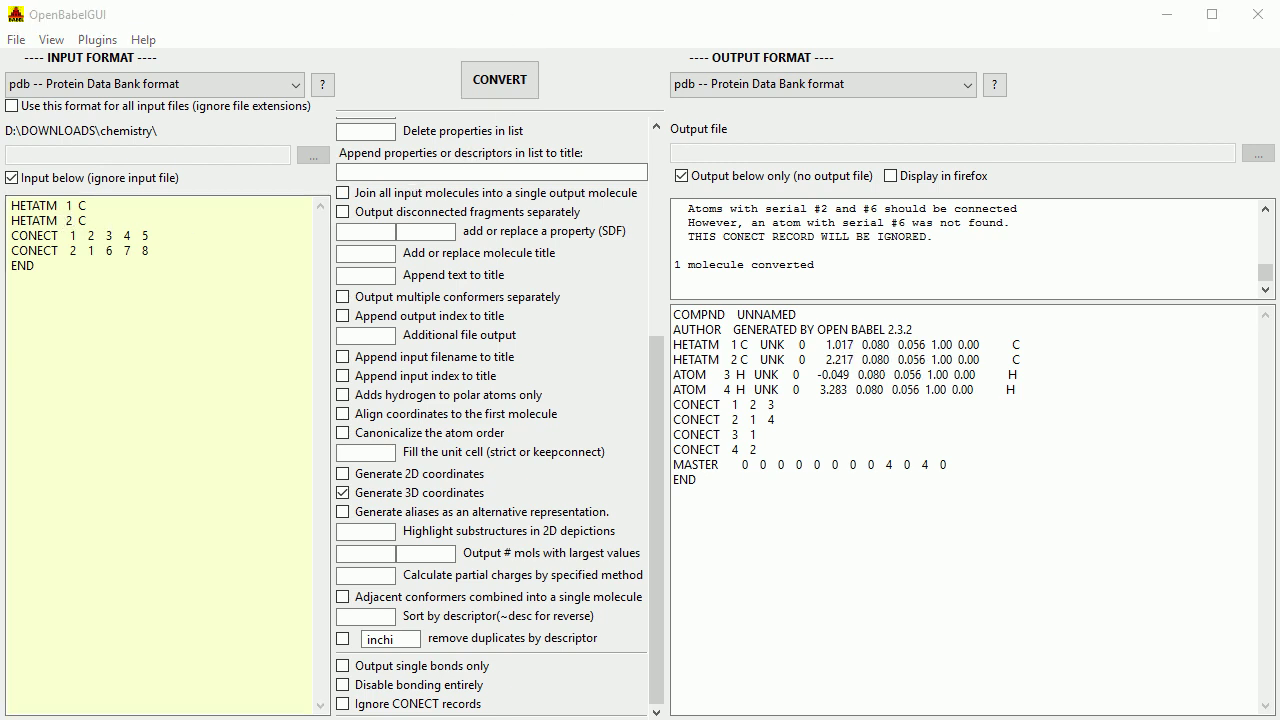
Duplicate the HETATM lines above the CONECT records to create six hydrogen entries.
{"action": "left_click_drag", "start_coordinate": [8, 214], "coordinate": [8, 230]}
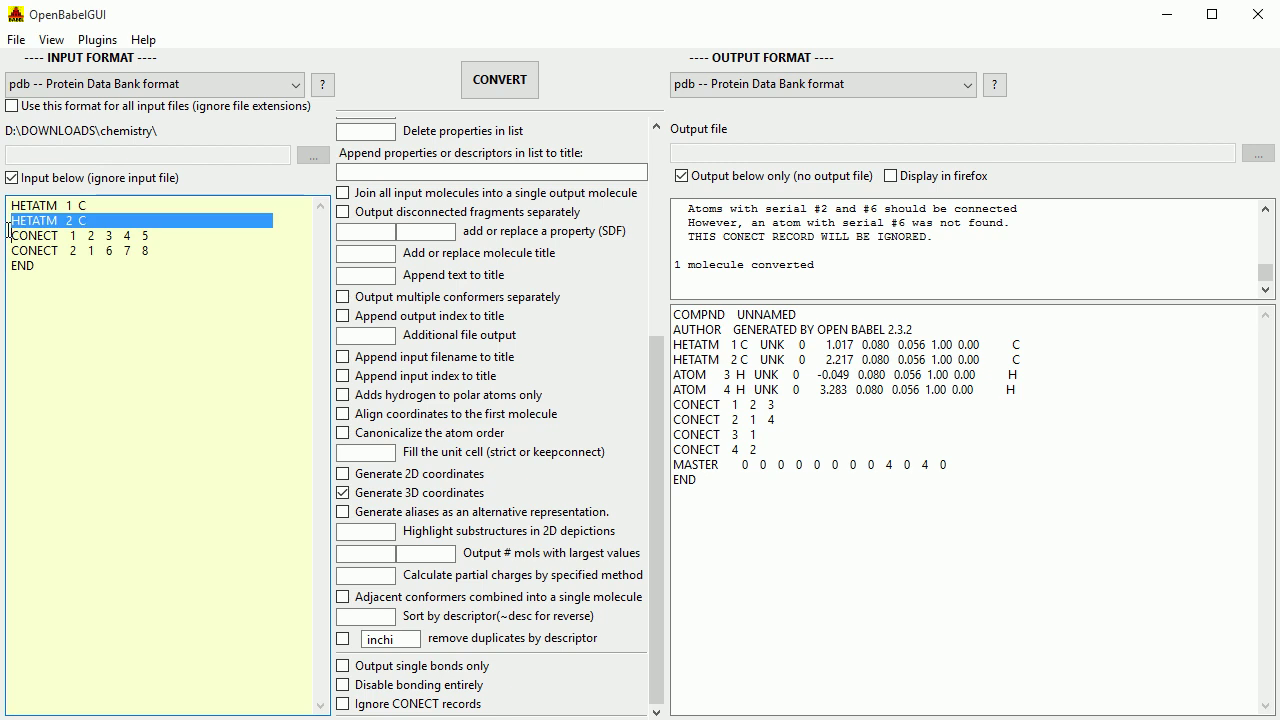
{"action": "right_click", "coordinate": [40, 218]}
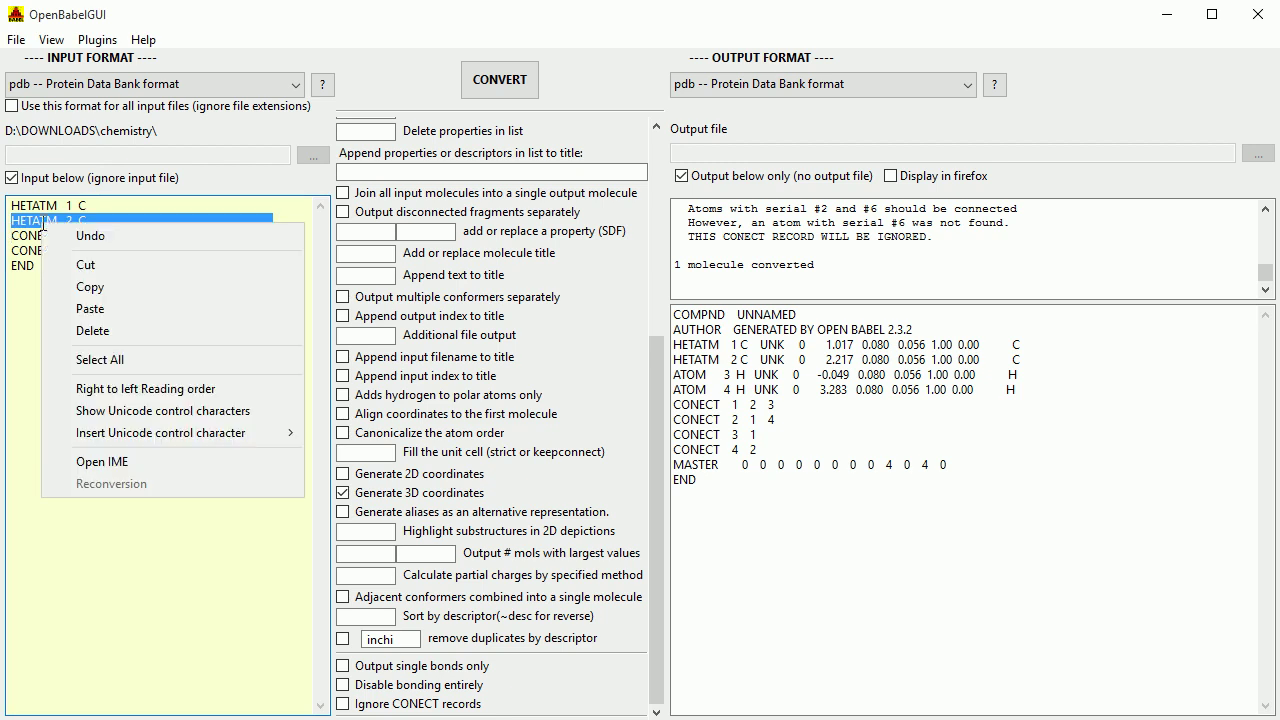
{"action": "left_click", "coordinate": [89, 291]}
{"action": "left_click", "coordinate": [9, 235]}
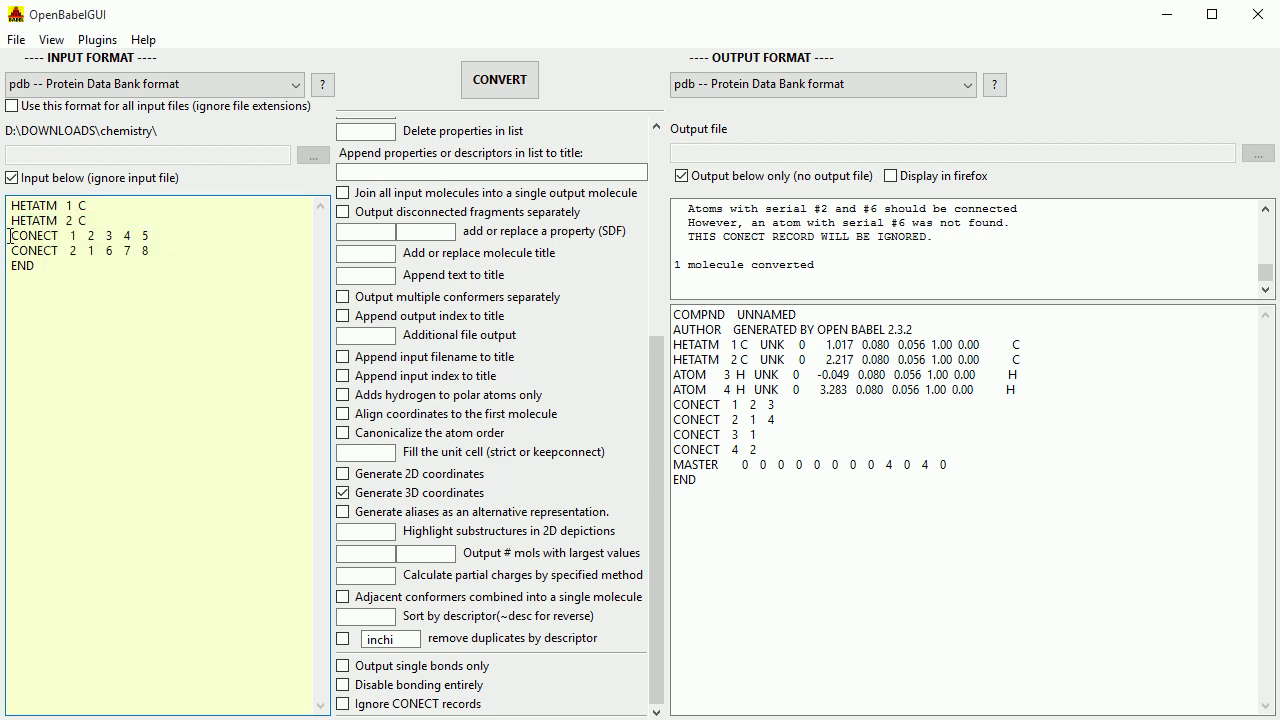
{"action": "right_click", "coordinate": [9, 235]}
{"action": "left_click", "coordinate": [57, 322]}
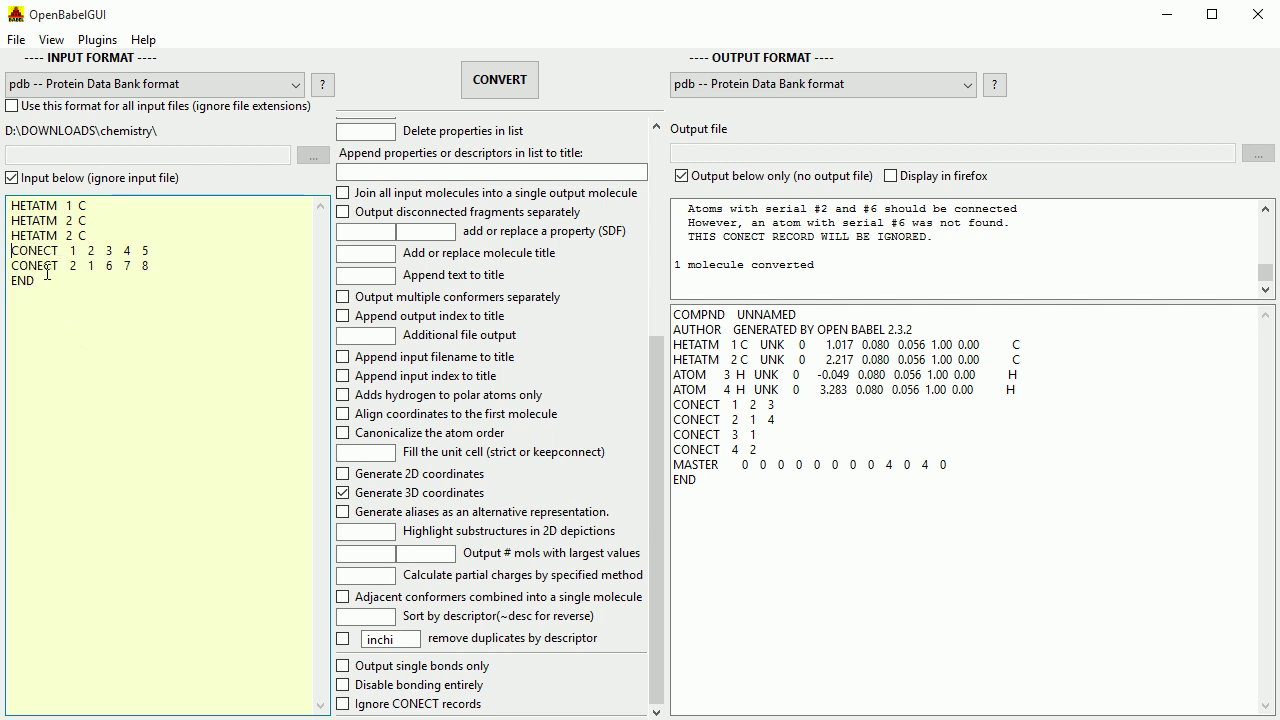
{"action": "left_click", "coordinate": [82, 236]}
{"action": "left_click_drag", "start_coordinate": [10, 236], "coordinate": [12, 250]}
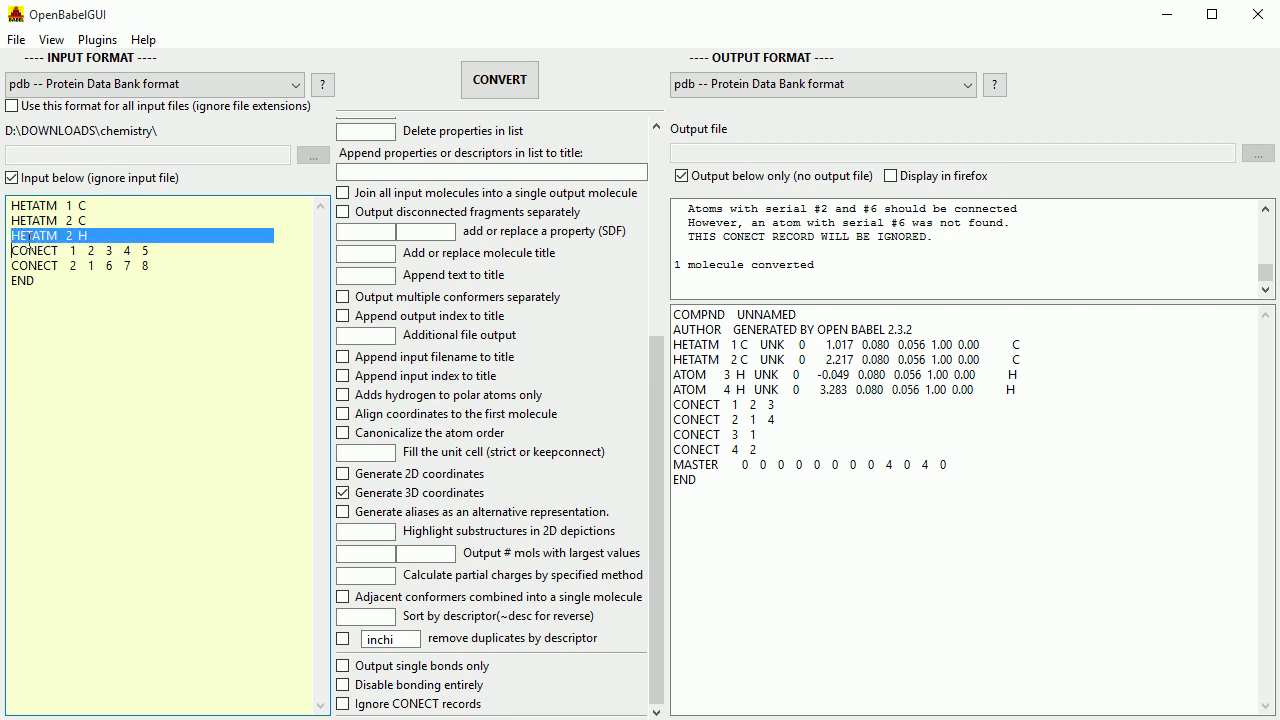
{"action": "right_click", "coordinate": [31, 237]}
{"action": "left_click", "coordinate": [82, 300]}
{"action": "left_click", "coordinate": [12, 251]}
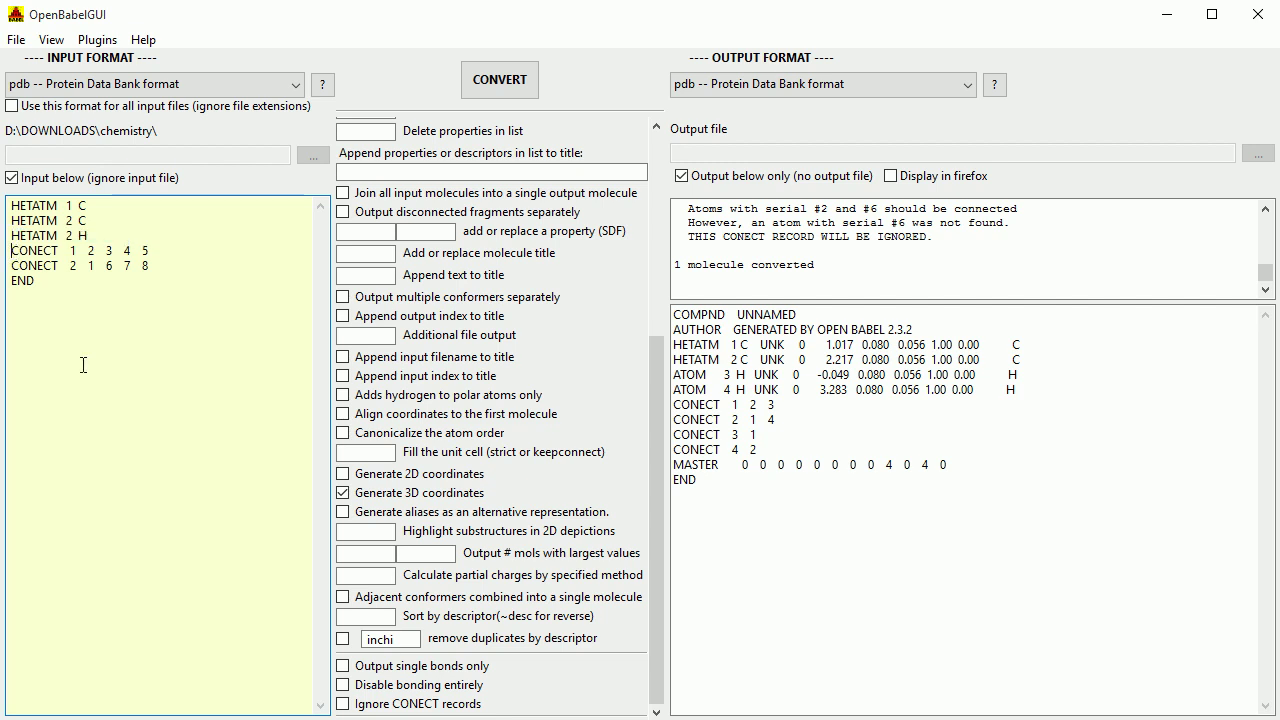
{"action": "key", "text": "ctrl+v"}
{"action": "key", "text": "ctrl+v"}
{"action": "key", "text": "ctrl+v"}
{"action": "key", "text": "ctrl+v"}
{"action": "key", "text": "ctrl+v"}
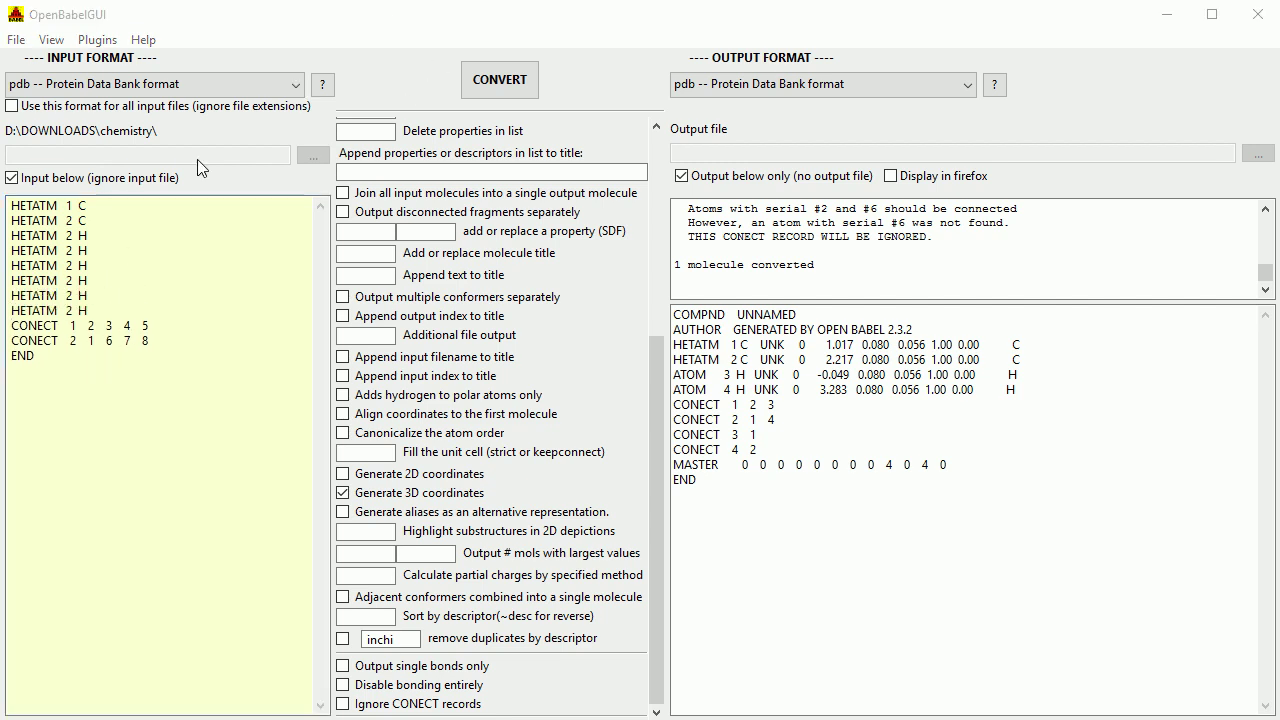
Renumber the hydrogen lines 3–8, convert to eight atoms, and uncheck 'Output below only'.
{"action": "left_click", "coordinate": [77, 237]}
{"action": "key", "text": "BackSpace"}
{"action": "type", "text": "3"}
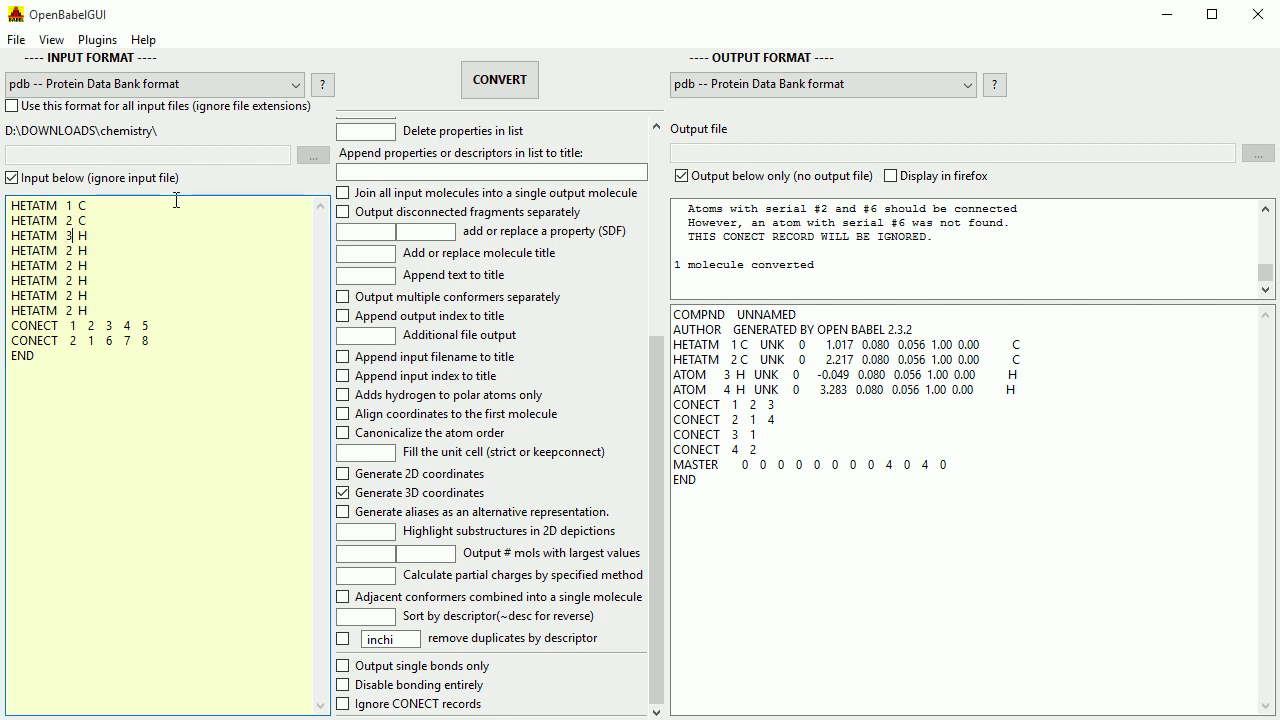
{"action": "key", "text": "BackSpace"}
{"action": "type", "text": "4"}
{"action": "key", "text": "Down"}
{"action": "key", "text": "BackSpace"}
{"action": "type", "text": "5"}
{"action": "key", "text": "BackSpace"}
{"action": "type", "text": "6"}
{"action": "key", "text": "BackSpace"}
{"action": "type", "text": "7"}
{"action": "key", "text": "Down"}
{"action": "key", "text": "BackSpace"}
{"action": "type", "text": "8"}
{"action": "left_click", "coordinate": [500, 82]}
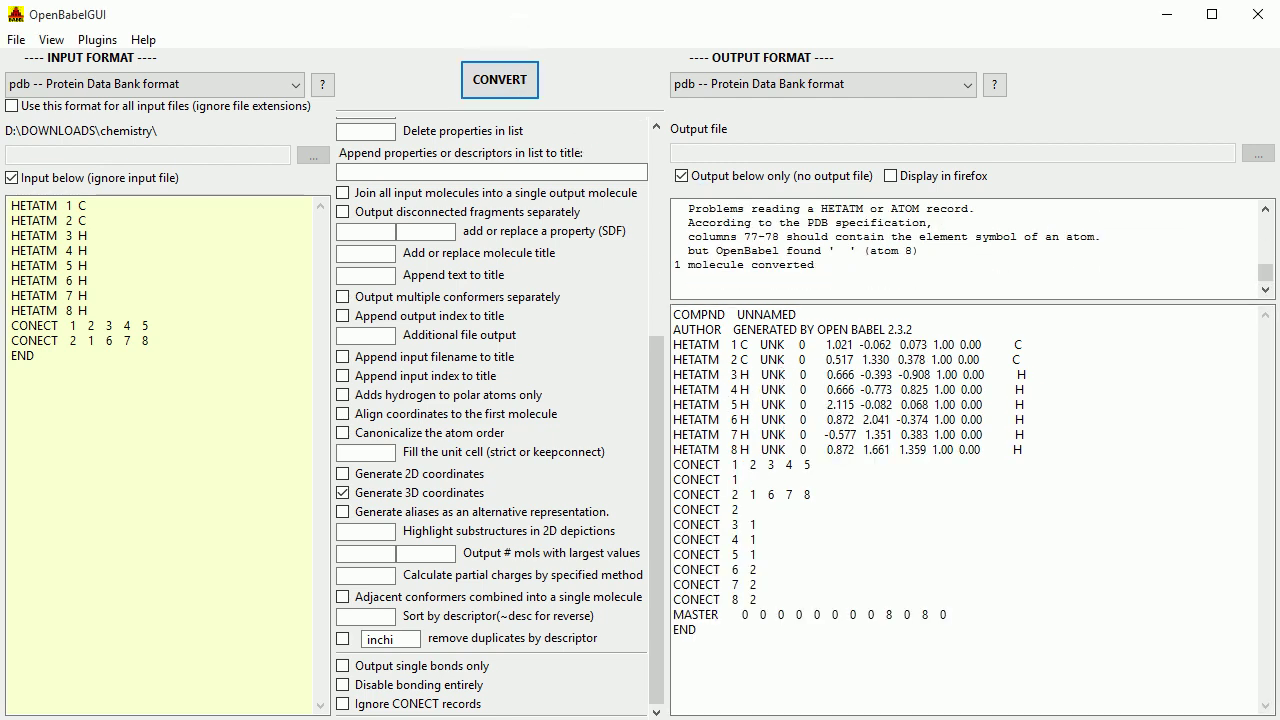
{"action": "left_click", "coordinate": [681, 176]}
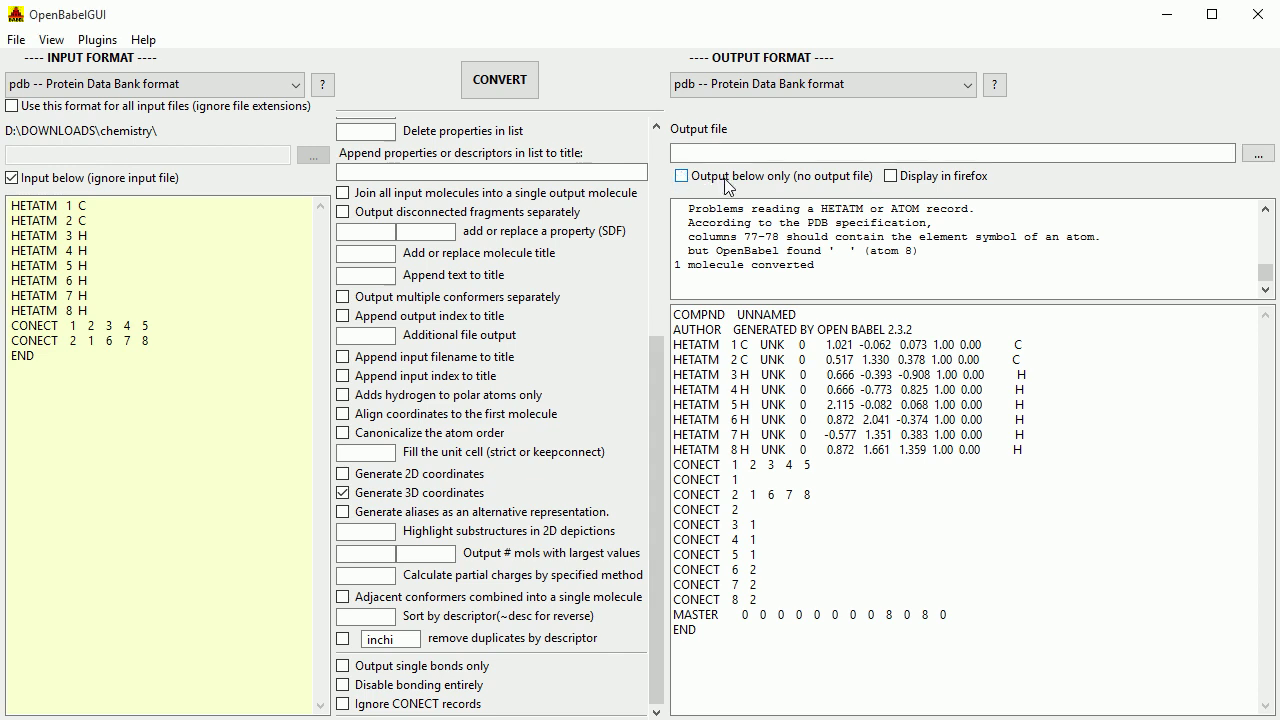
Point the output file at G:\chemistry\ethane1.pdb by editing ethene1.pdb.
{"action": "left_click", "coordinate": [1258, 153]}
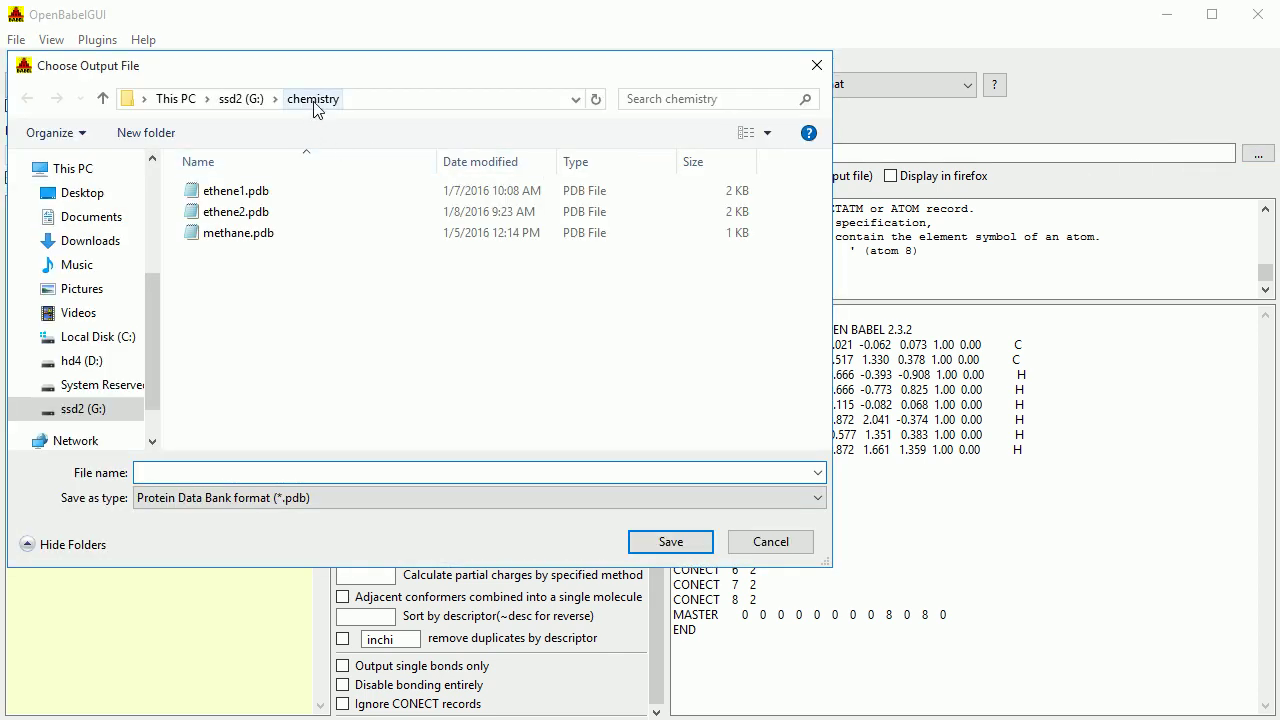
{"action": "left_click", "coordinate": [247, 192]}
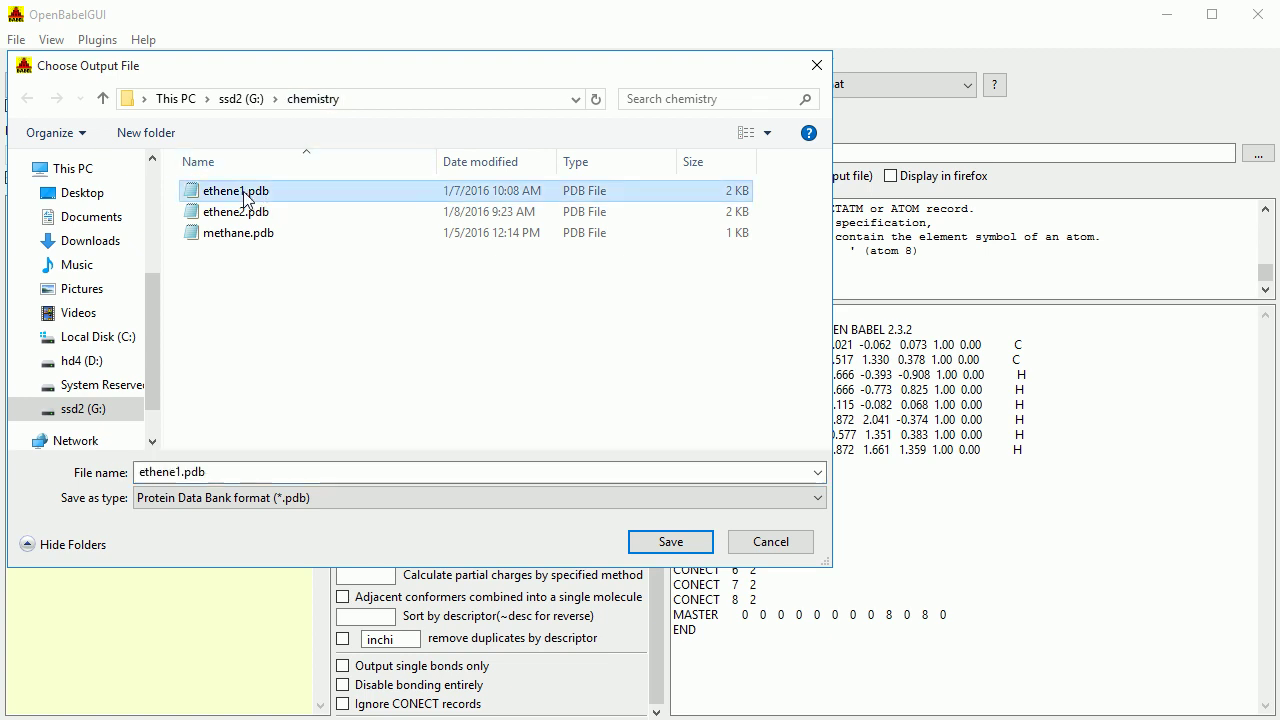
{"action": "left_click", "coordinate": [160, 473]}
{"action": "left_click", "coordinate": [160, 472]}
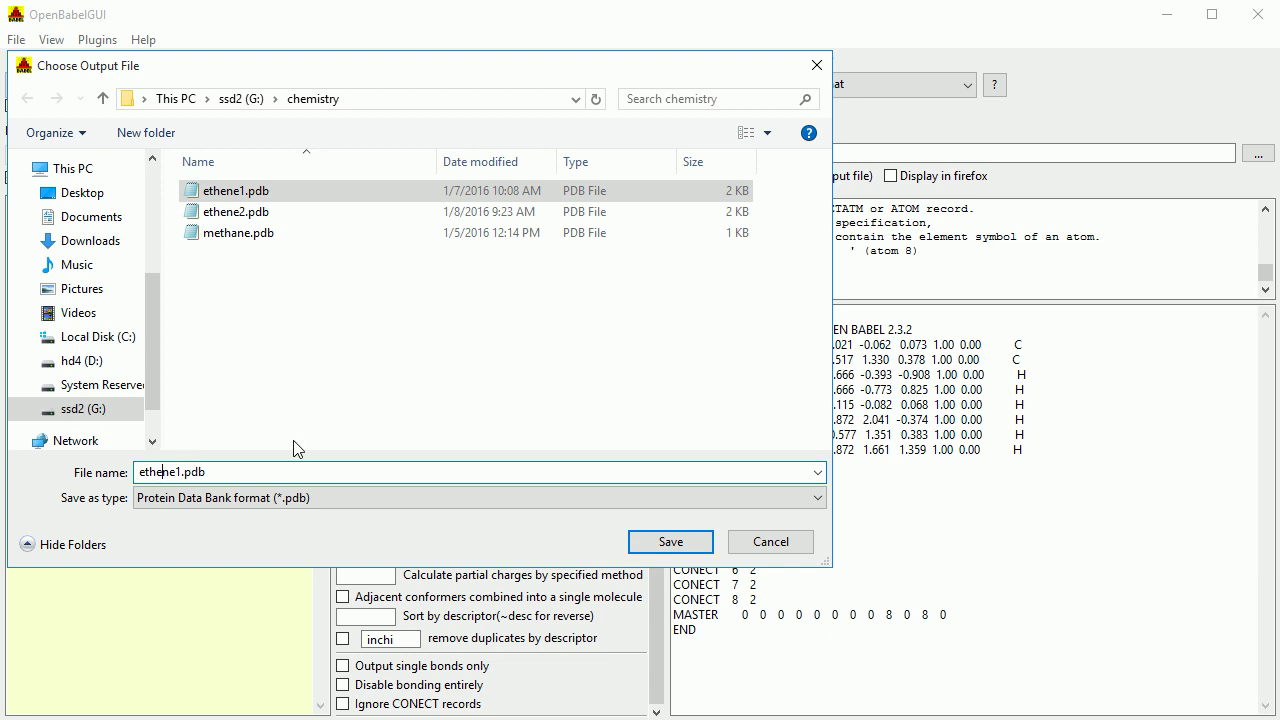
{"action": "key", "text": "Delete"}
{"action": "type", "text": "a"}
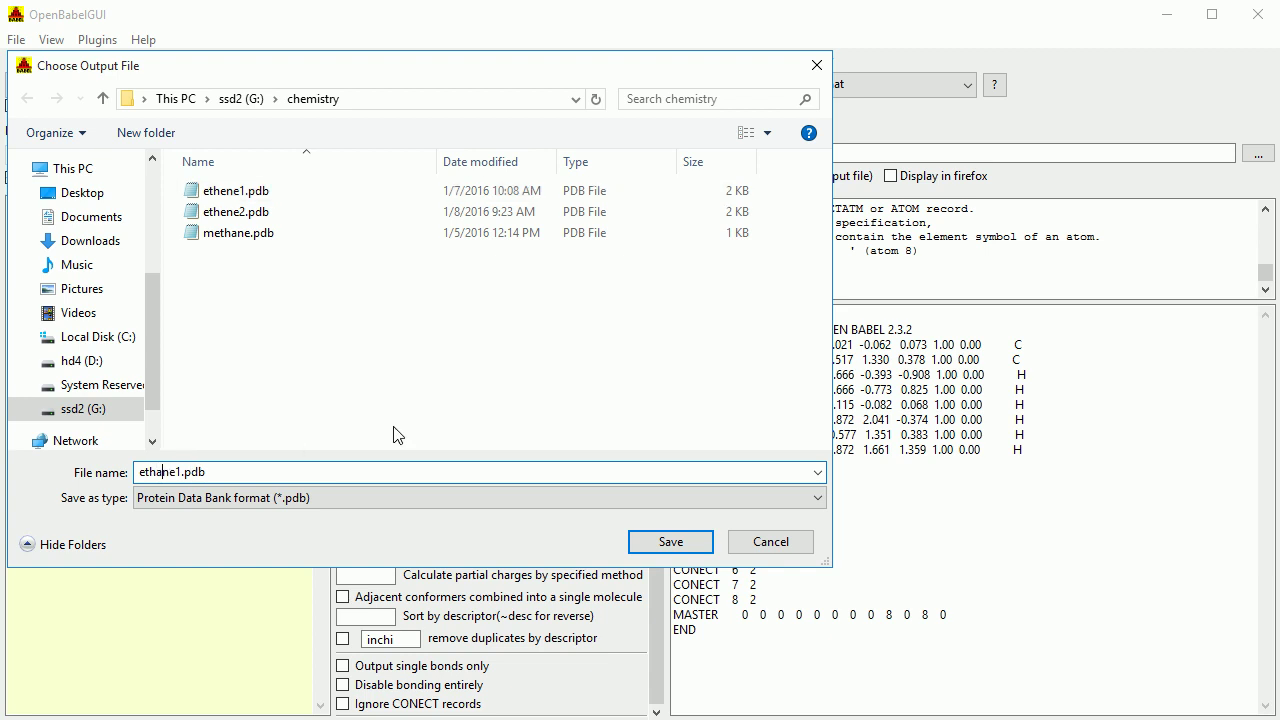
{"action": "left_click", "coordinate": [694, 546]}
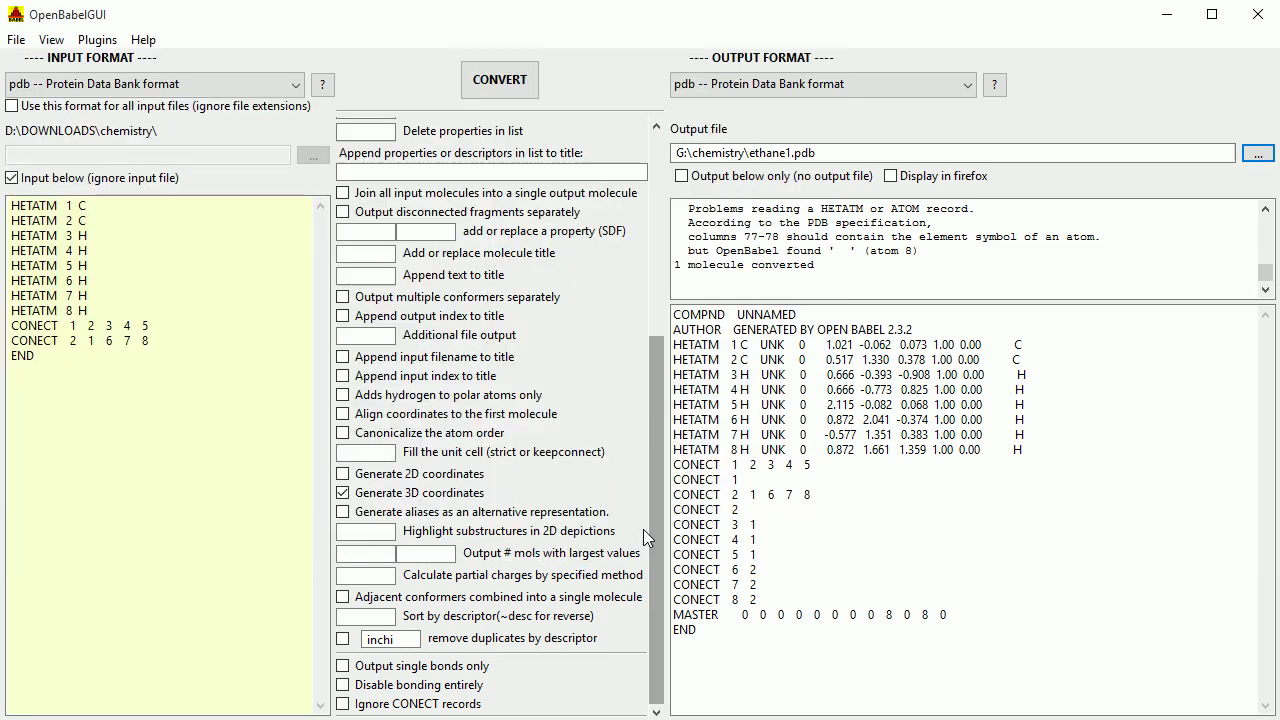
Write ethane1.pdb in OpenBabel and delete all objects from the Blender scene.
{"action": "left_click", "coordinate": [492, 84]}
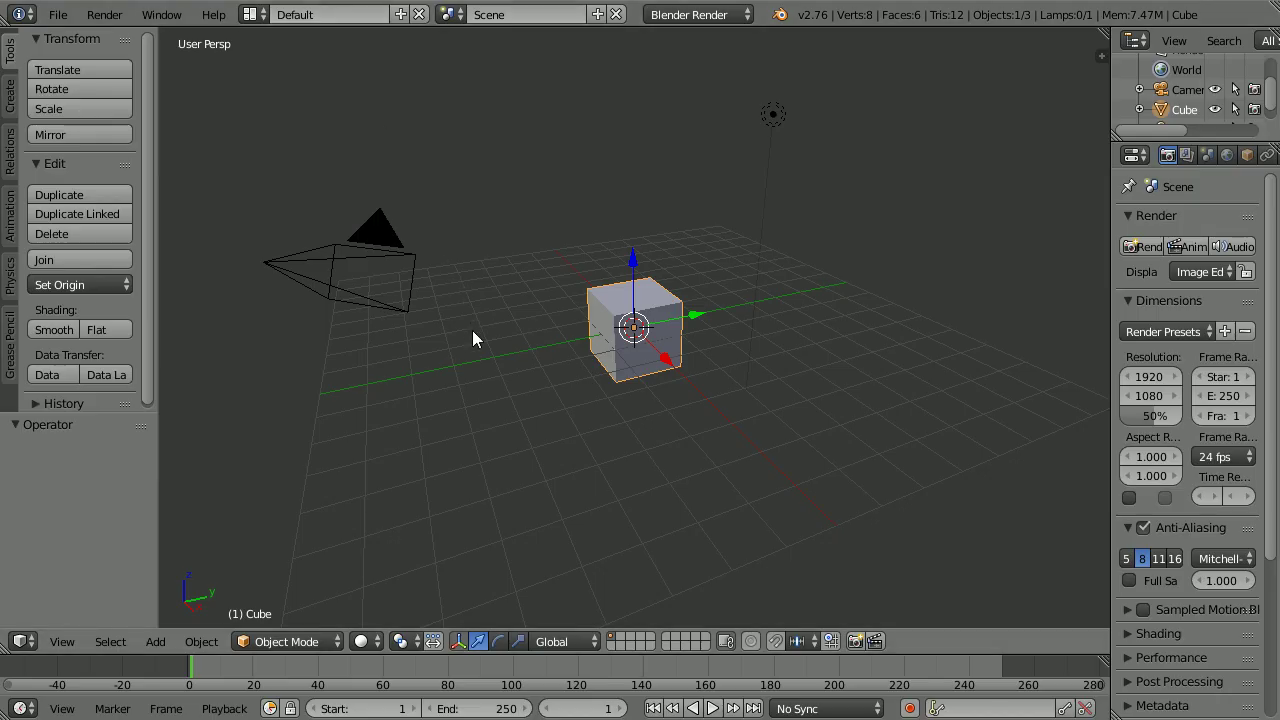
{"action": "key", "text": "a"}
{"action": "key", "text": "a"}
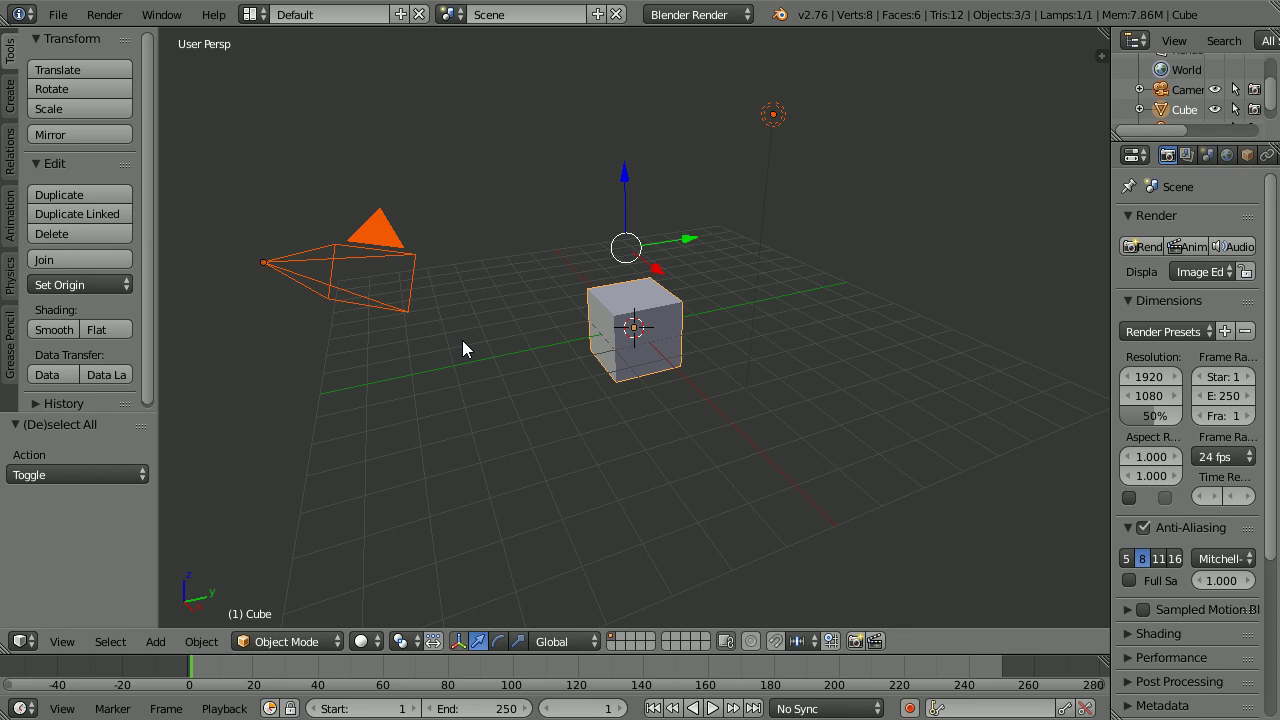
{"action": "key", "text": "x"}
{"action": "left_click", "coordinate": [443, 351]}
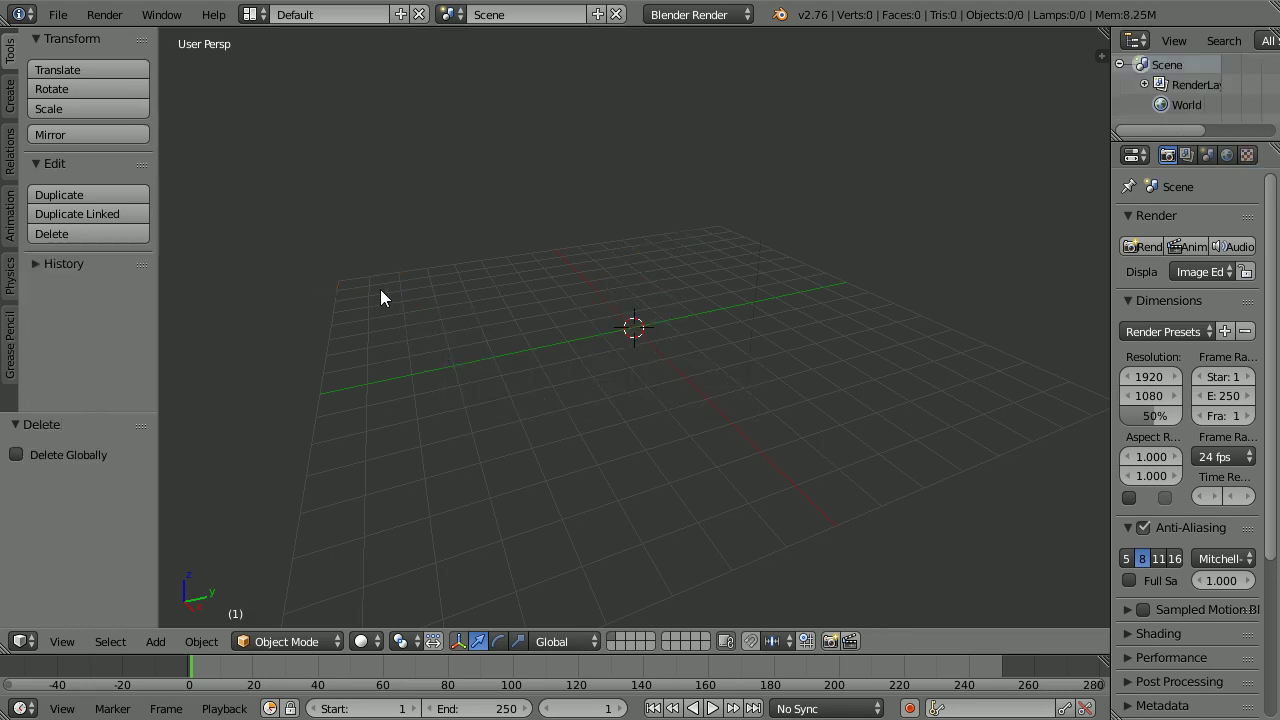
Import G:\chemistry\ethane1.pdb as a Protein Data Bank file with the Meshhalf preset.
{"action": "left_click", "coordinate": [58, 14]}
{"action": "mouse_move", "coordinate": [80, 380]}
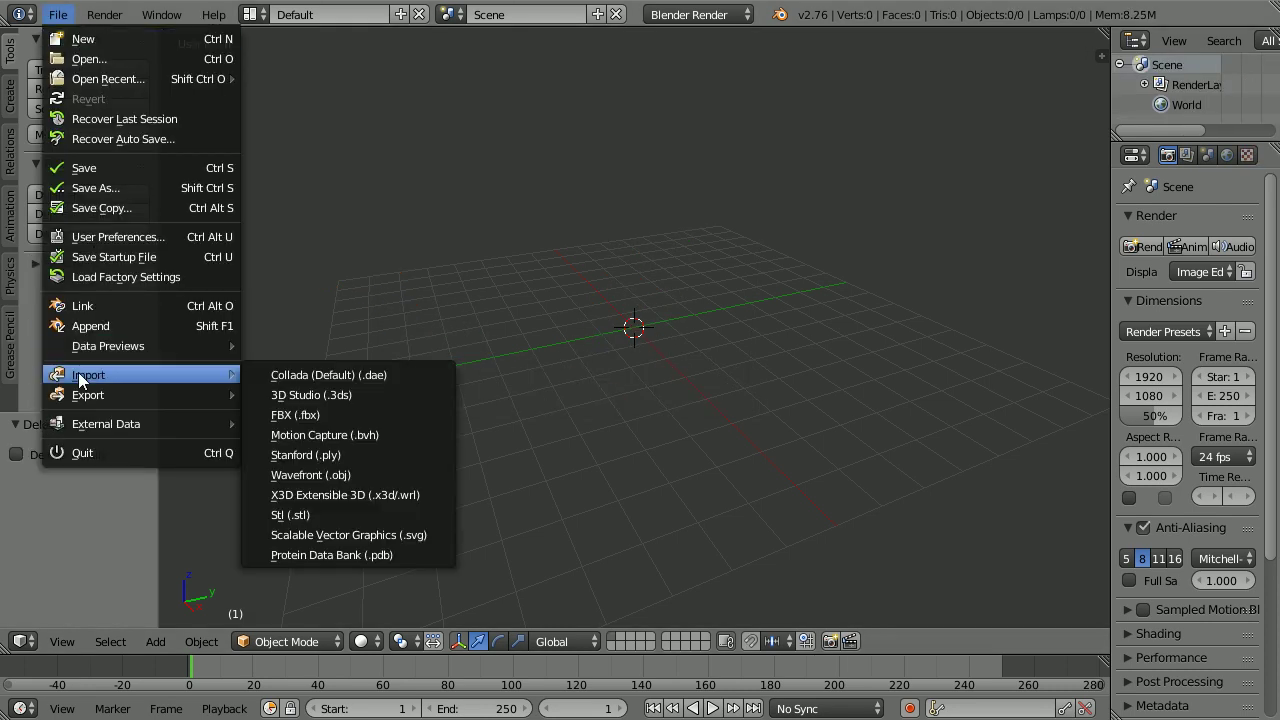
{"action": "left_click", "coordinate": [401, 554]}
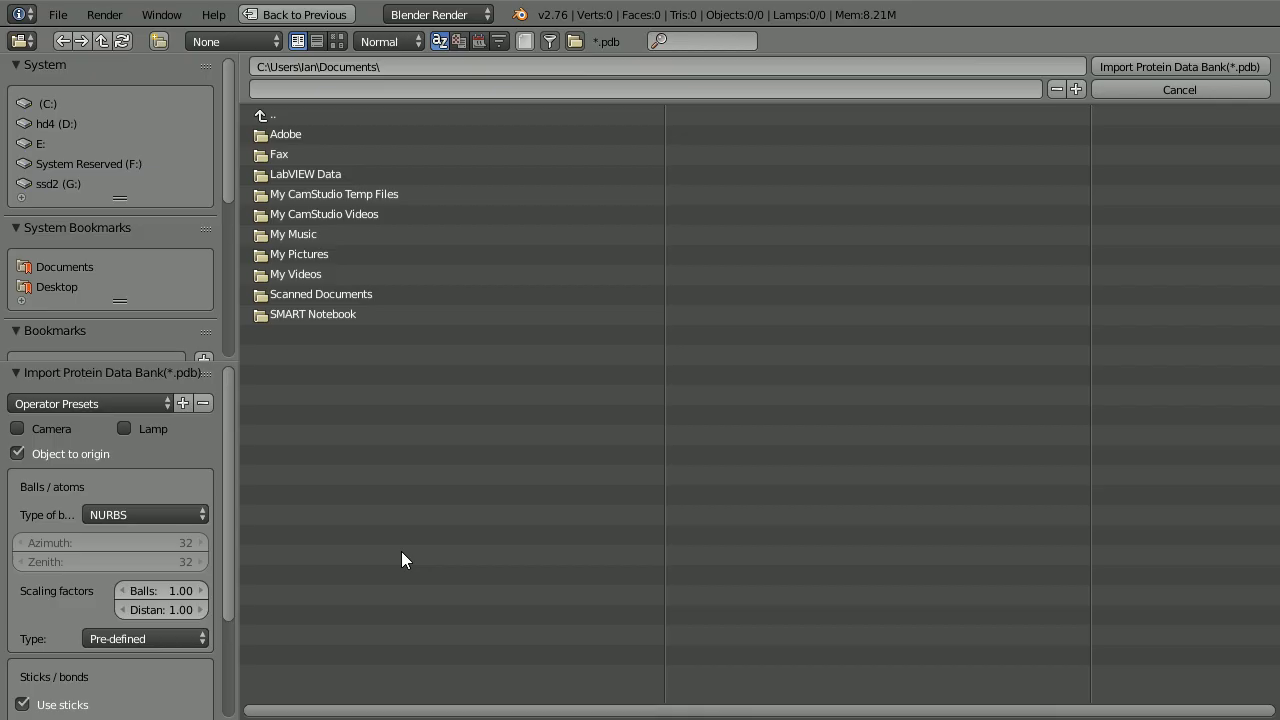
{"action": "left_click", "coordinate": [102, 404]}
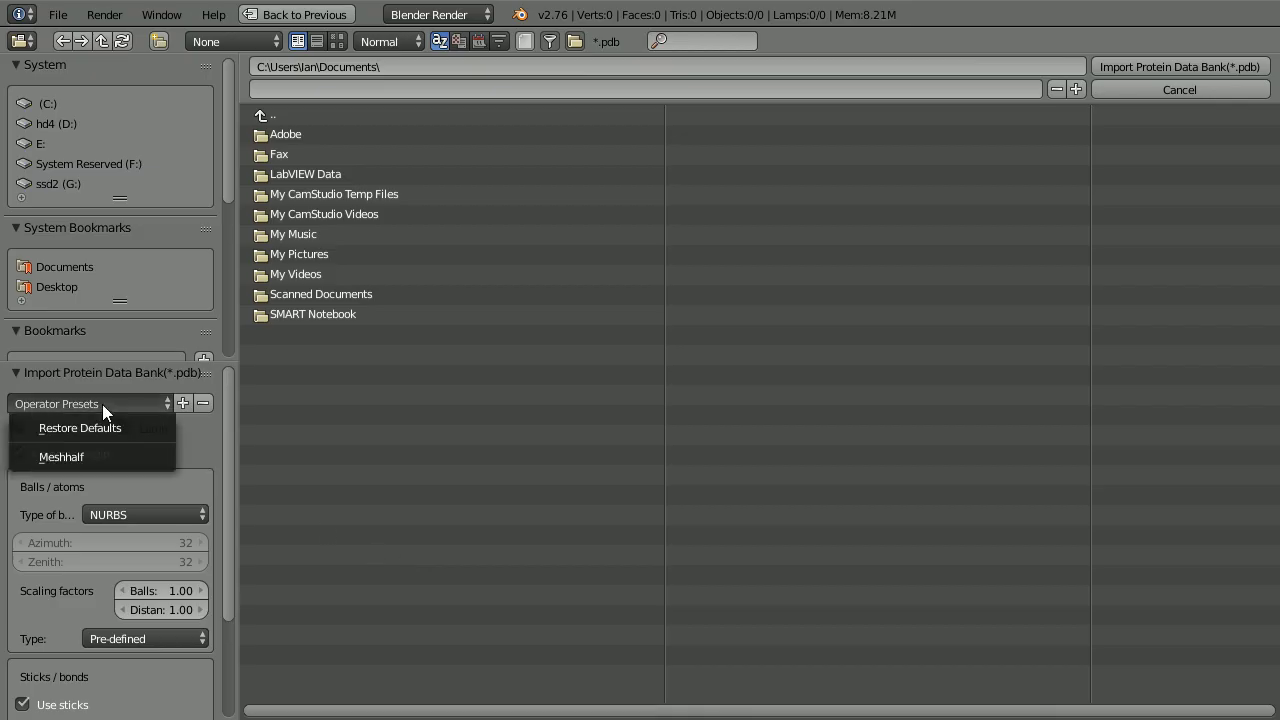
{"action": "left_click", "coordinate": [118, 456]}
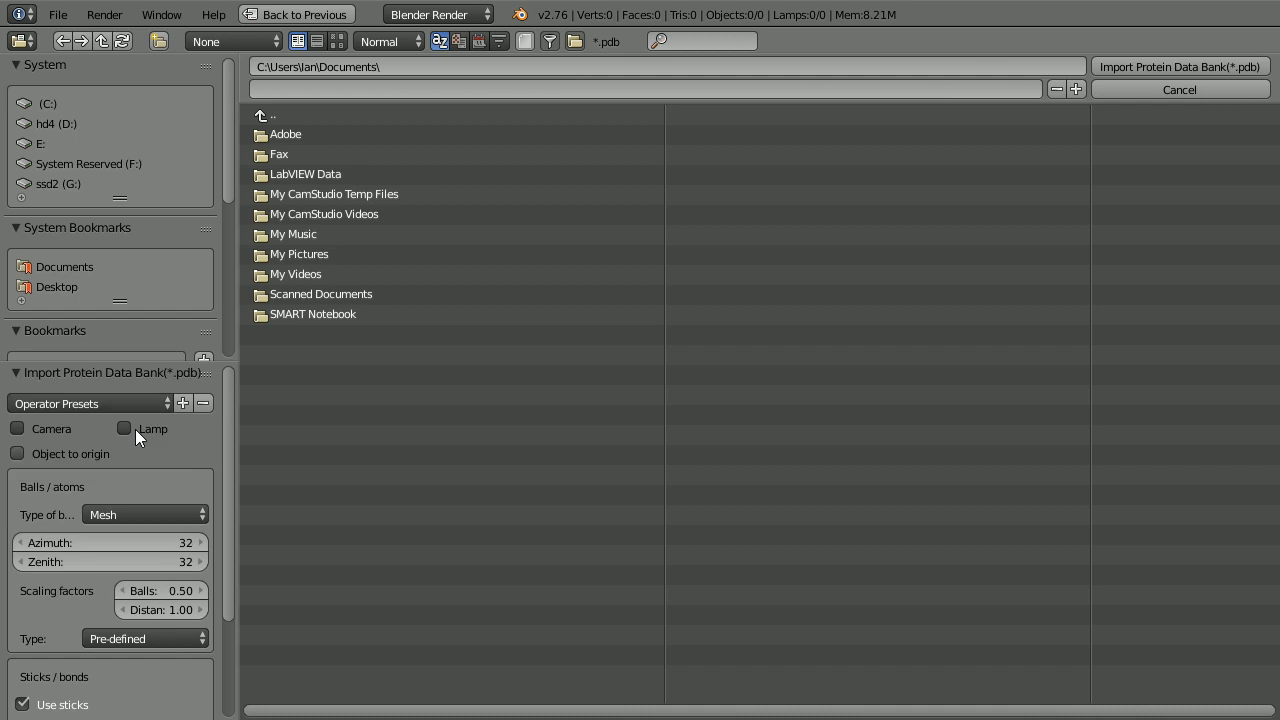
{"action": "left_click", "coordinate": [58, 185]}
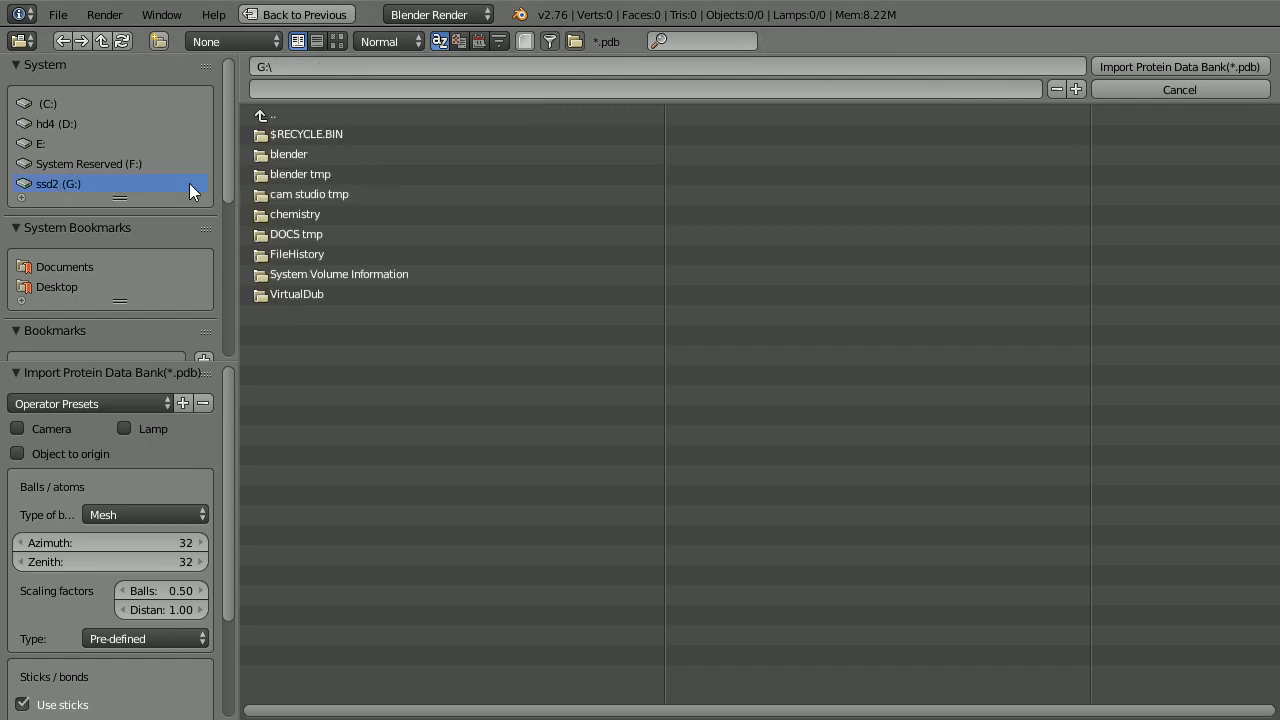
{"action": "left_click", "coordinate": [279, 215]}
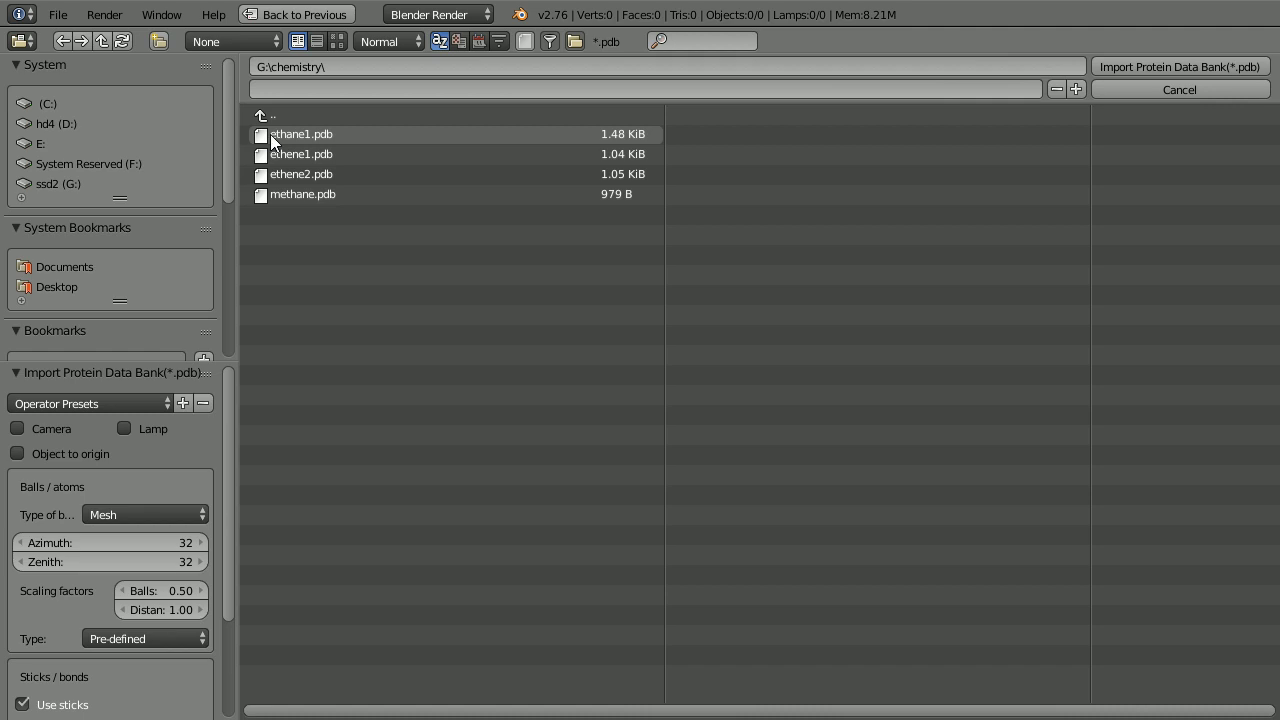
{"action": "left_click", "coordinate": [295, 135]}
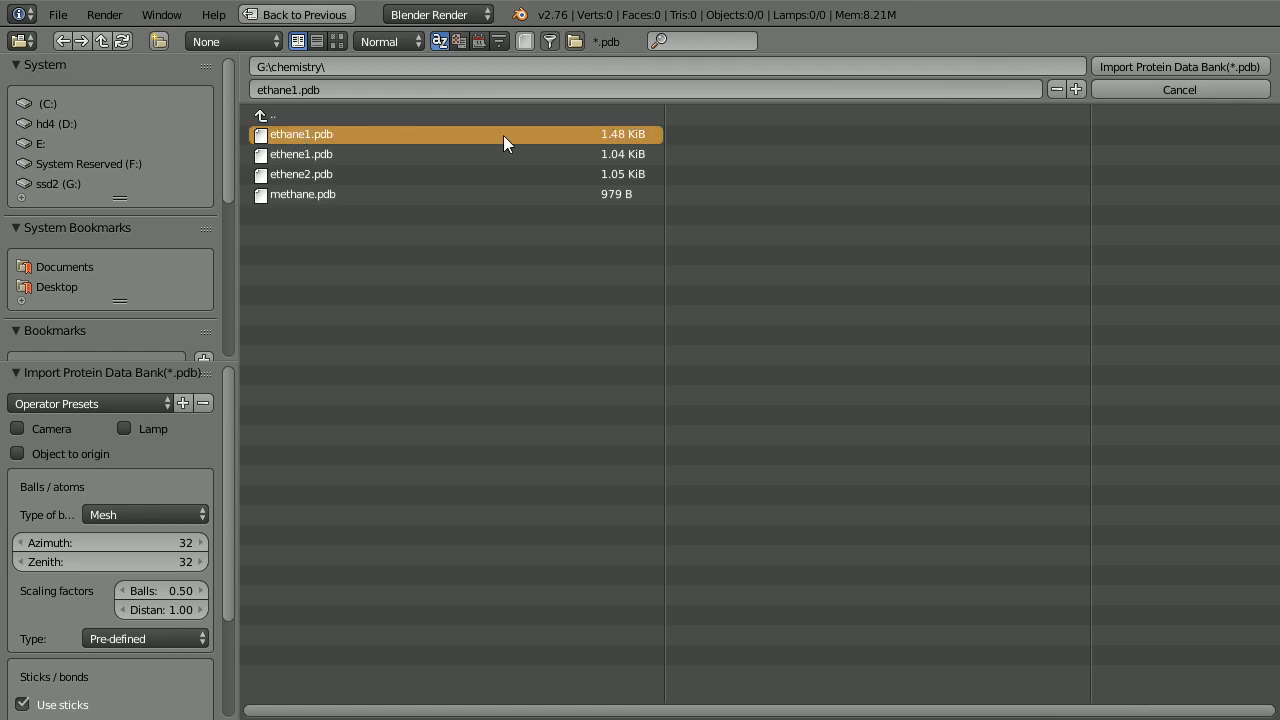
{"action": "left_click", "coordinate": [1185, 66]}
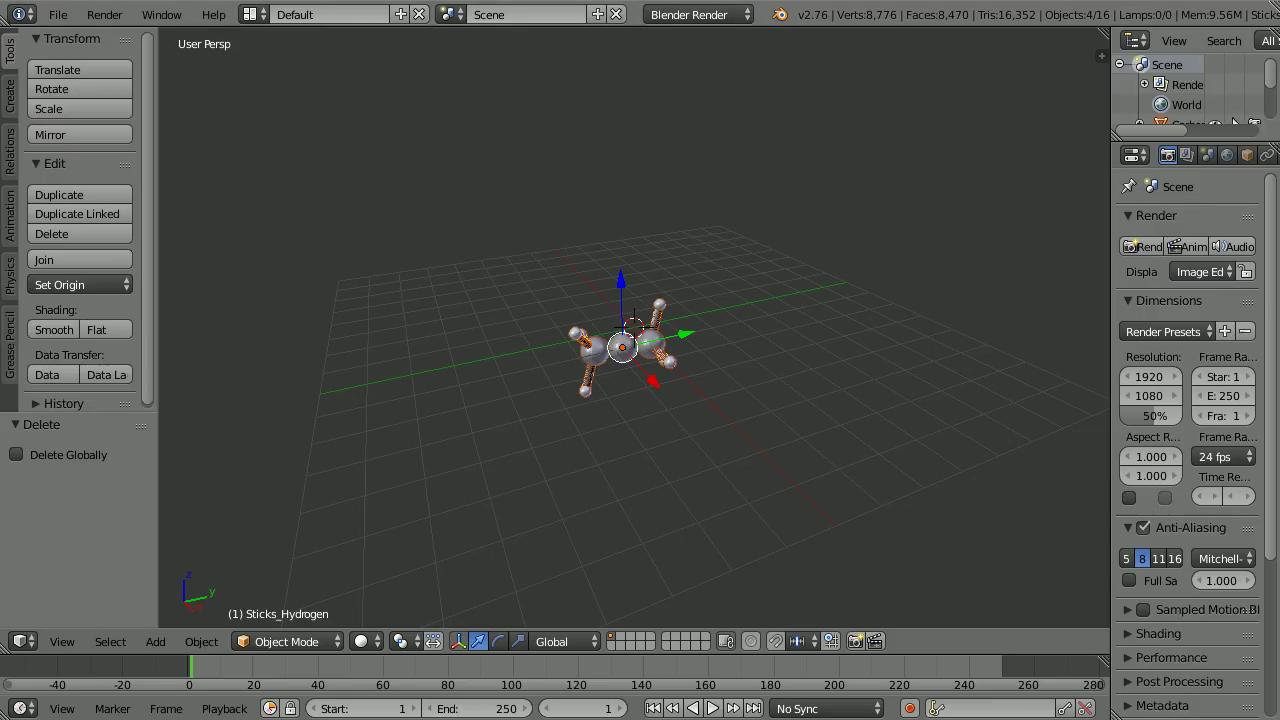
Enlarge the Outliner and make the atom and bond duplicates real.
{"action": "left_click_drag", "start_coordinate": [1108, 263], "coordinate": [1017, 271]}
{"action": "left_click_drag", "start_coordinate": [1162, 143], "coordinate": [1162, 264]}
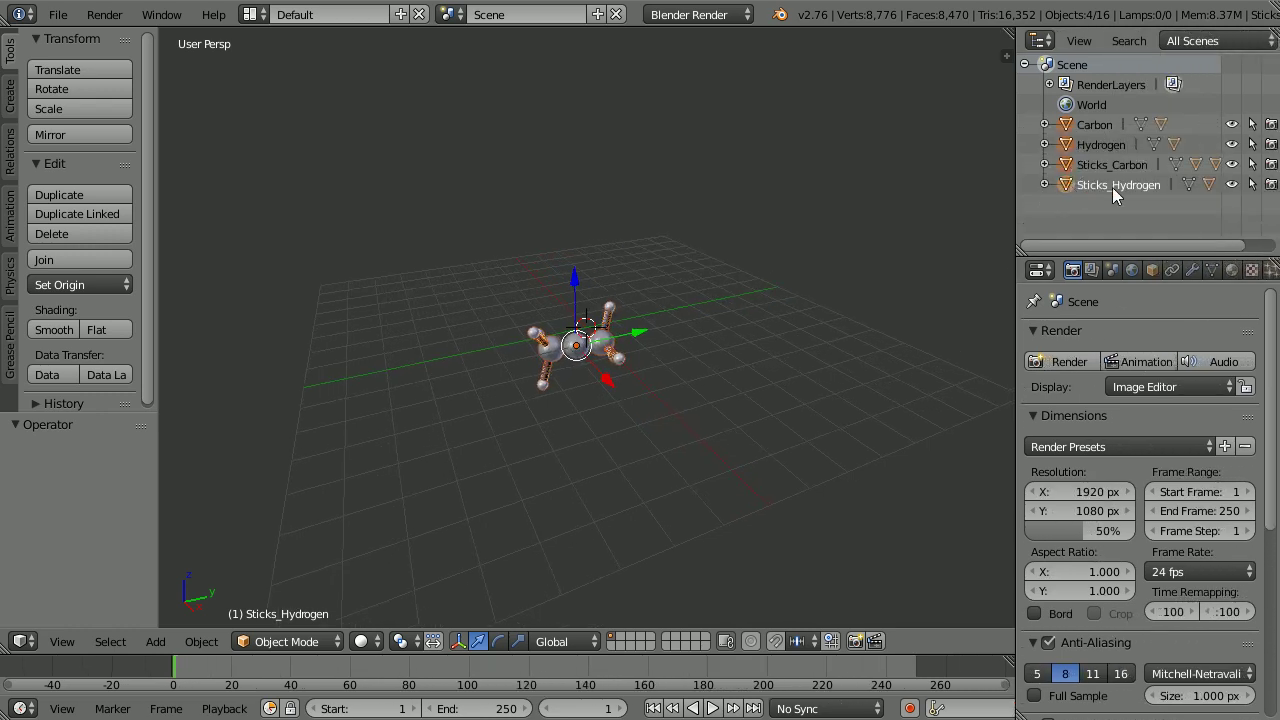
{"action": "left_click", "coordinate": [201, 641]}
{"action": "mouse_move", "coordinate": [231, 487]}
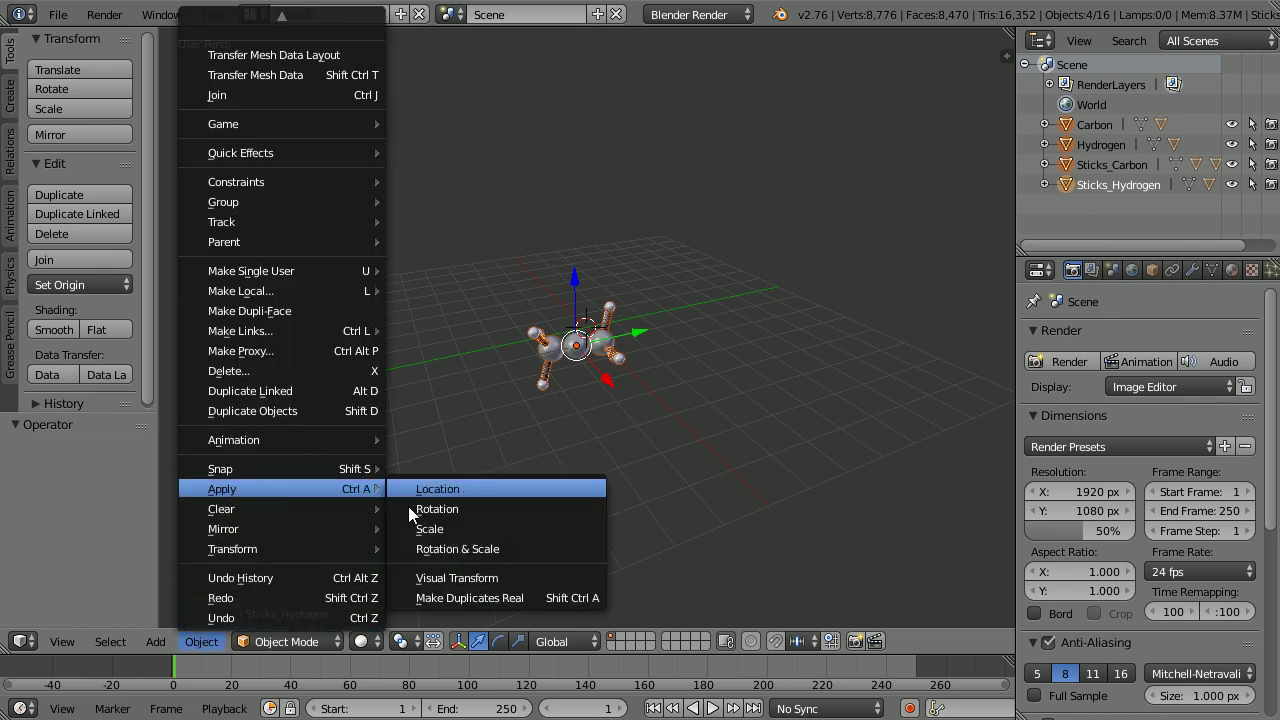
{"action": "left_click", "coordinate": [578, 598]}
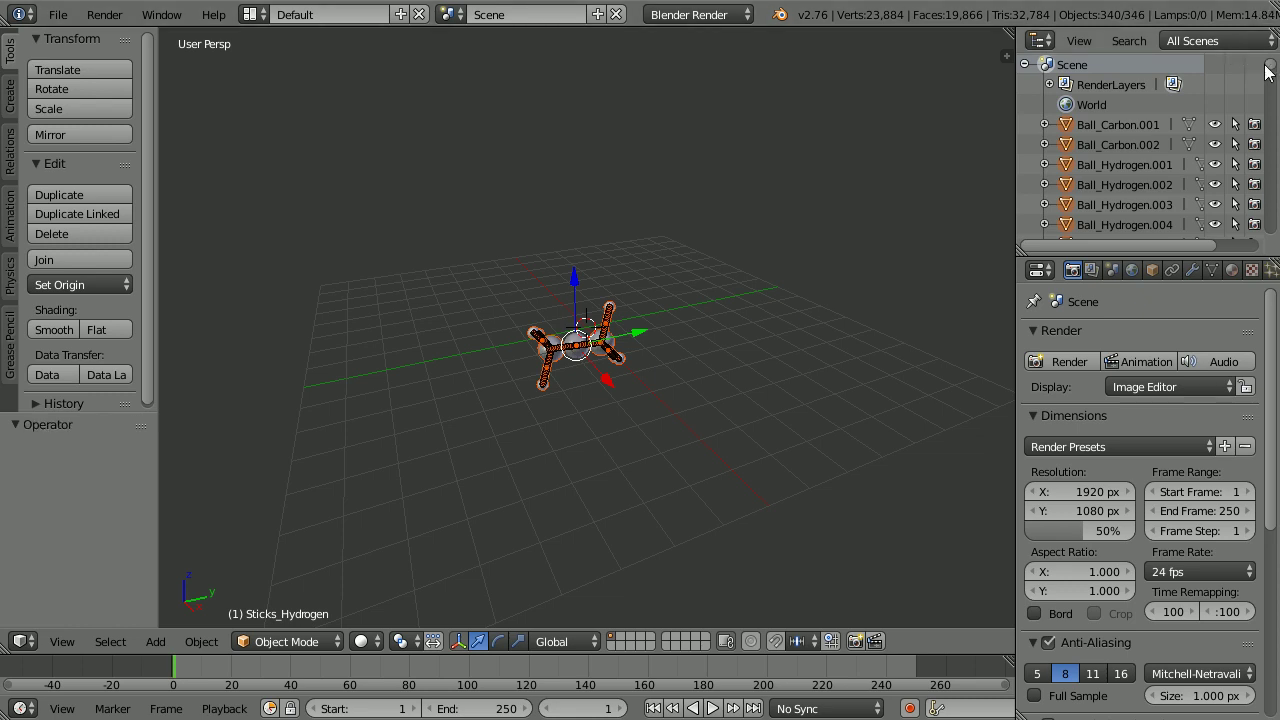
Delete the Carbon, Hydrogen, Sticks_Carbon and Sticks_Hydrogen template objects.
{"action": "scroll", "coordinate": [1207, 120], "scroll_direction": "down", "scroll_amount": 3}
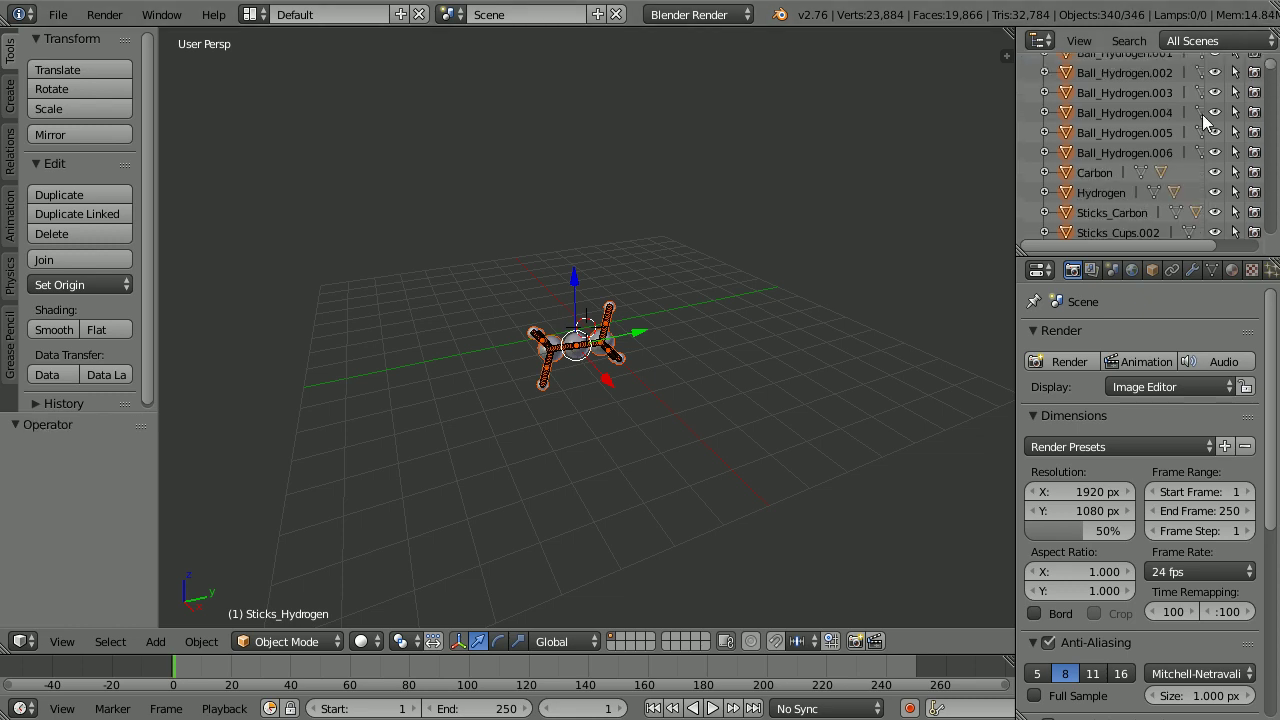
{"action": "right_click", "coordinate": [1099, 173]}
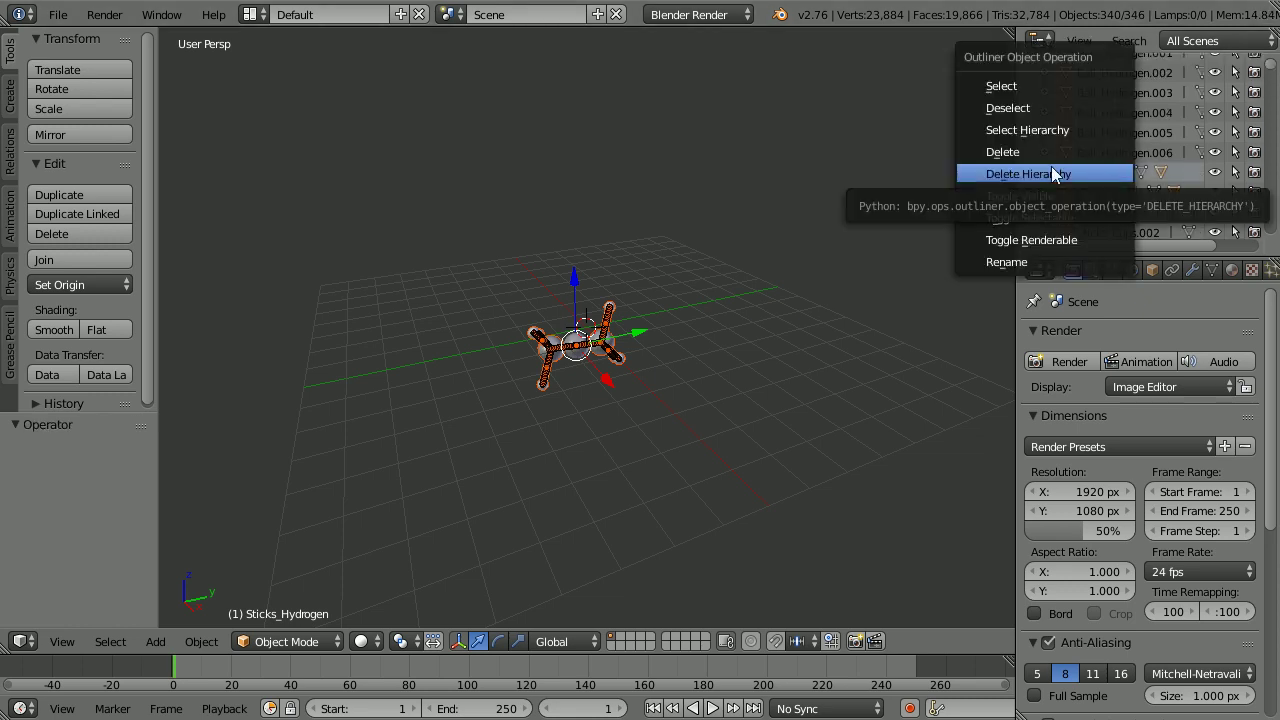
{"action": "left_click", "coordinate": [1088, 173]}
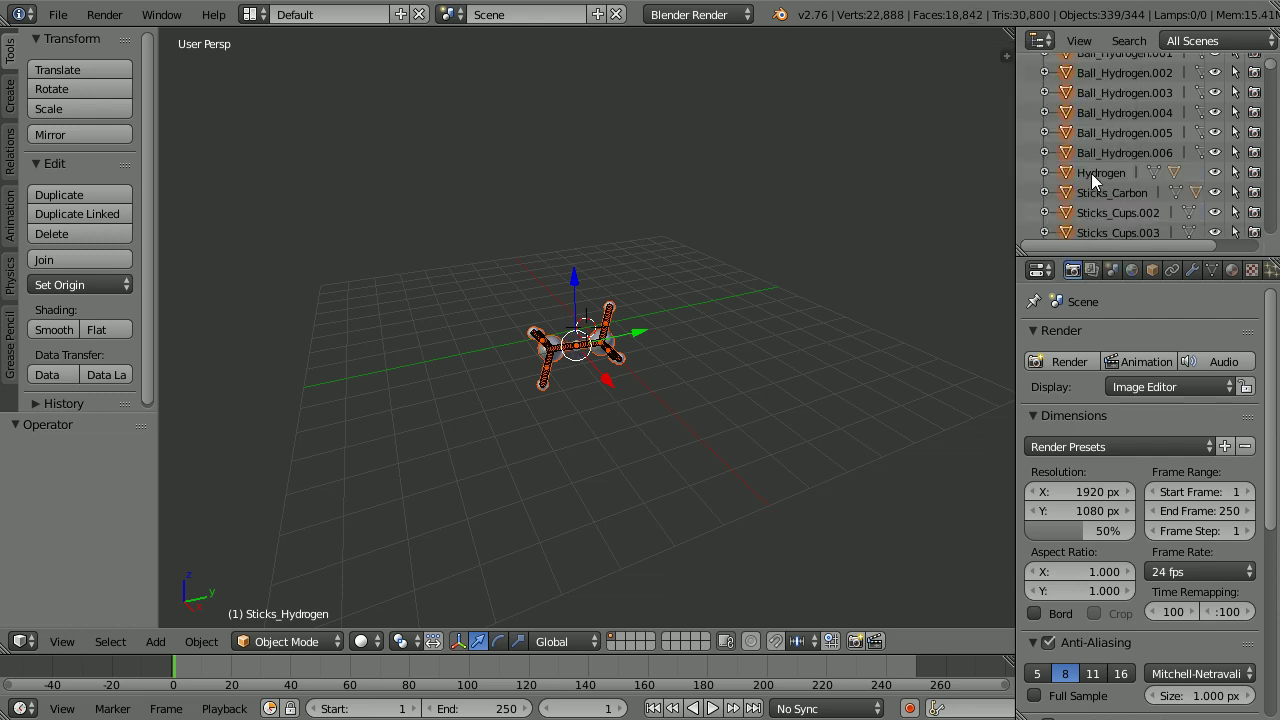
{"action": "right_click", "coordinate": [1091, 173]}
{"action": "left_click", "coordinate": [1045, 173]}
{"action": "right_click", "coordinate": [1144, 174]}
{"action": "left_click", "coordinate": [1096, 174]}
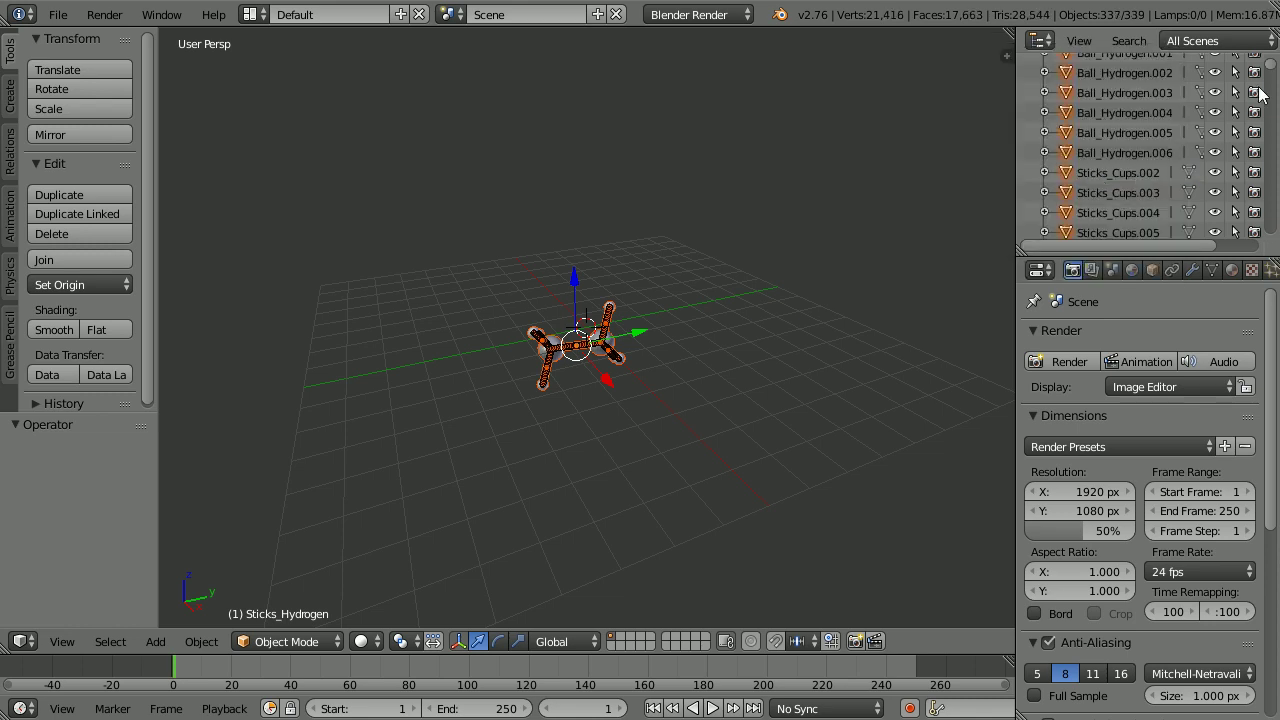
{"action": "left_click_drag", "start_coordinate": [1273, 143], "coordinate": [1177, 235]}
{"action": "right_click", "coordinate": [1115, 229]}
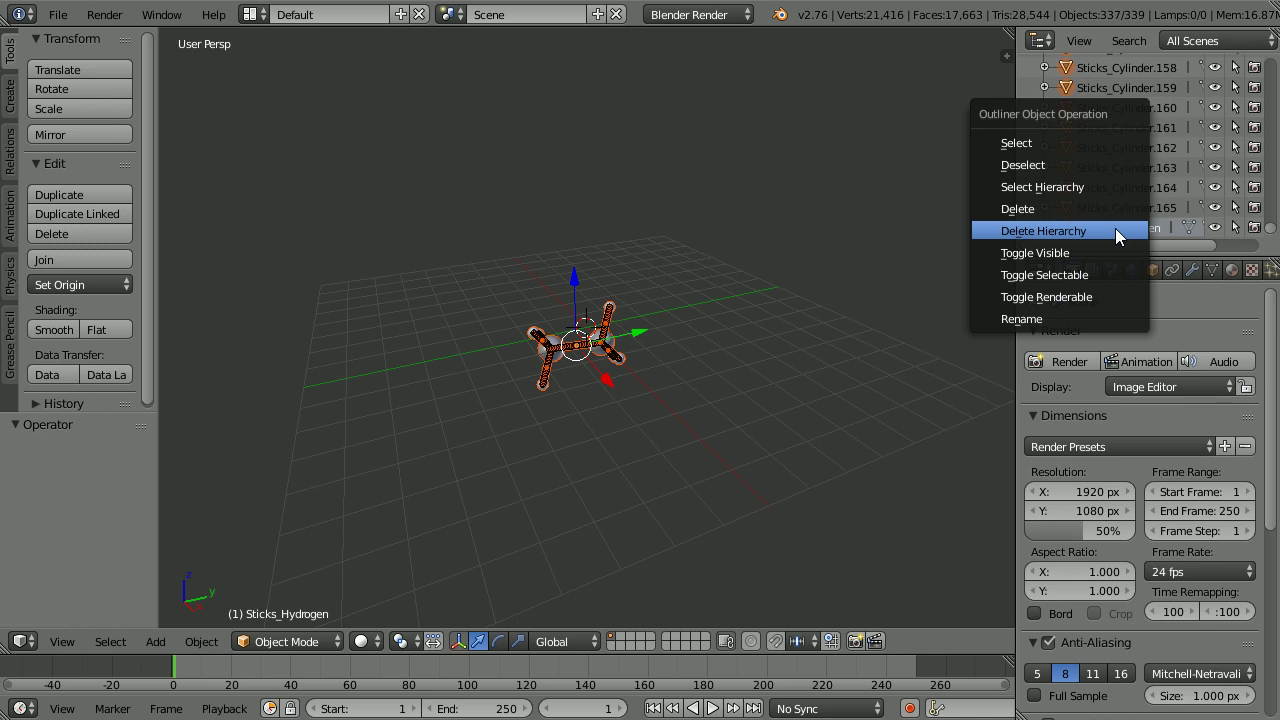
{"action": "left_click", "coordinate": [1031, 233]}
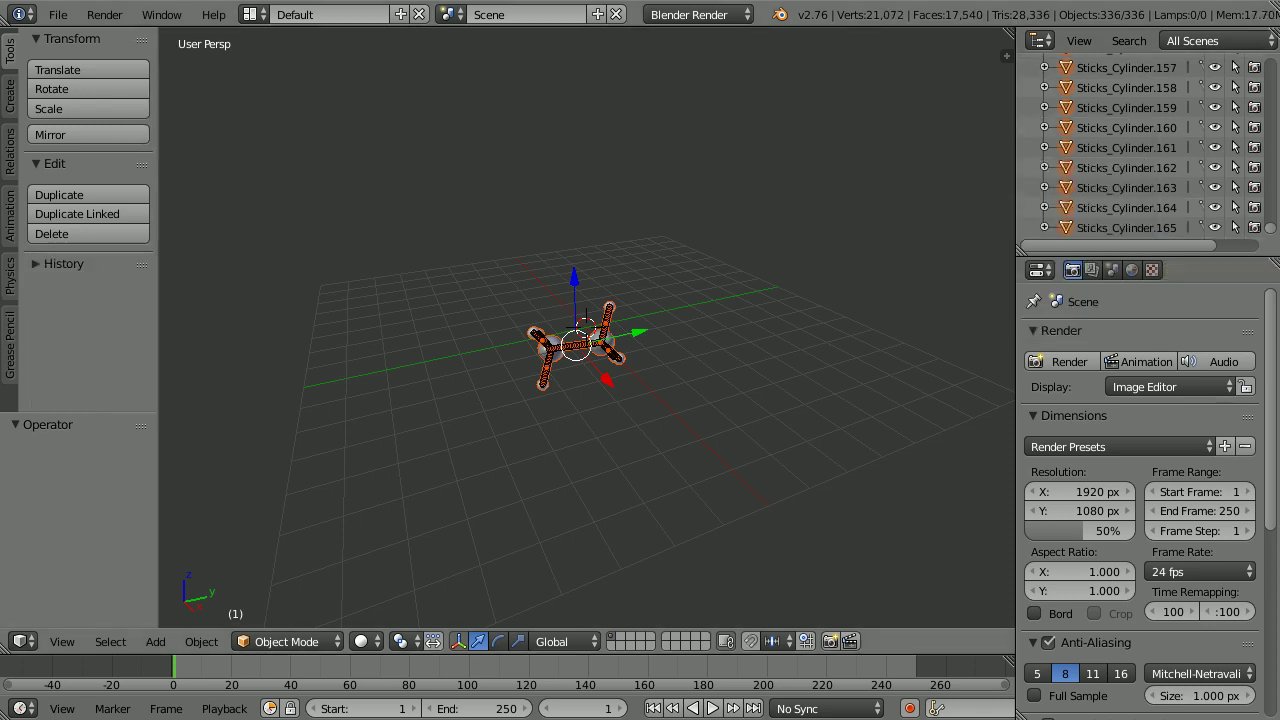
Frame the molecule and join all pieces into Ball_Carbon.001.
{"action": "key", "text": "KP_Decimal"}
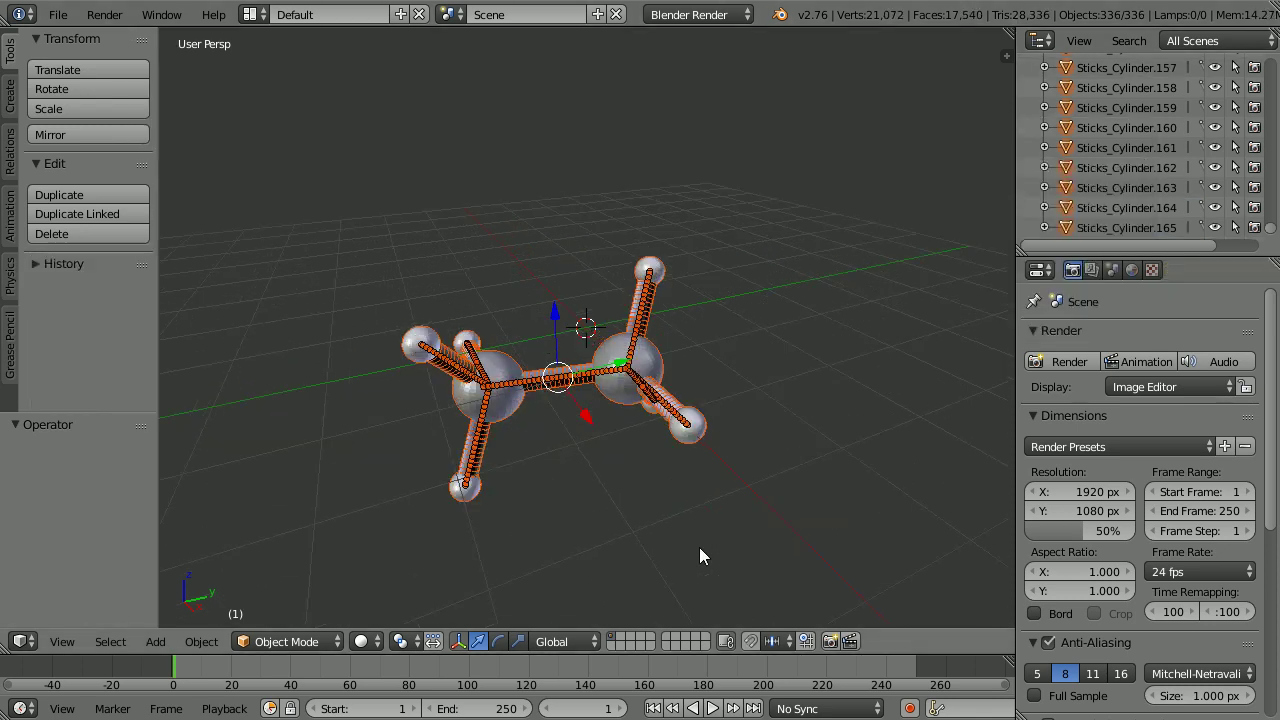
{"action": "right_click", "coordinate": [683, 386]}
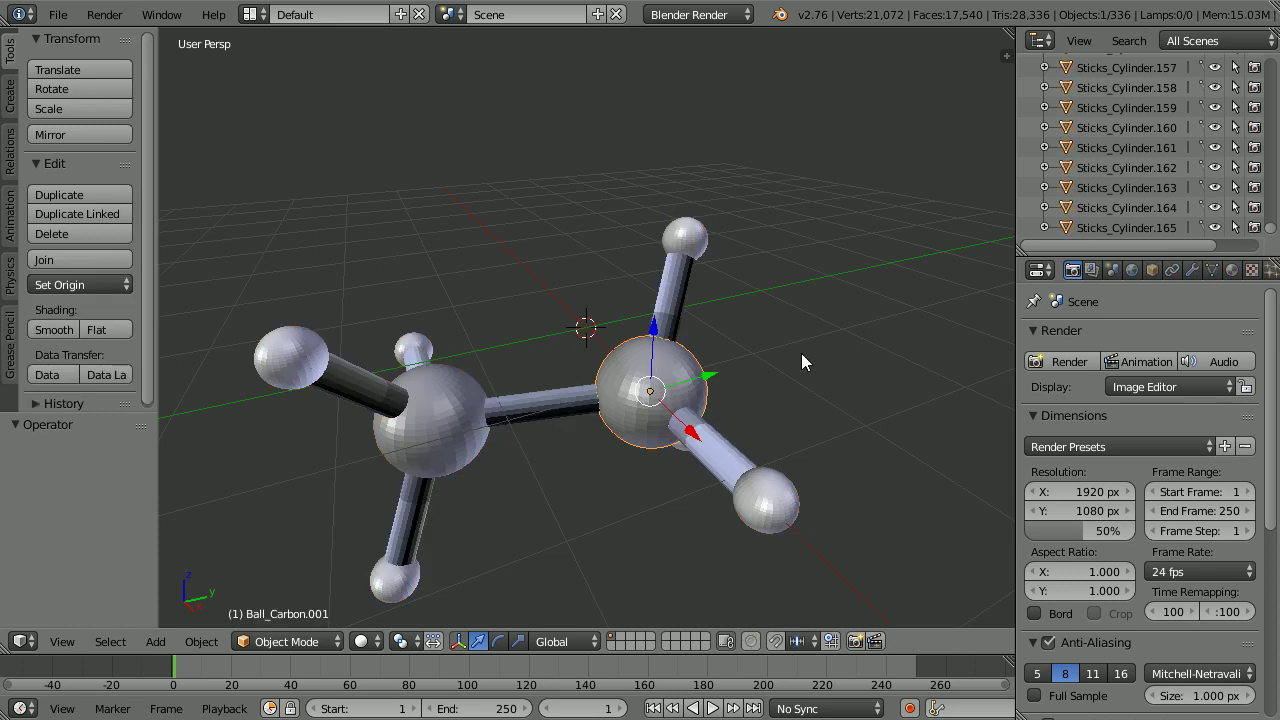
{"action": "key", "text": "a"}
{"action": "key", "text": "a"}
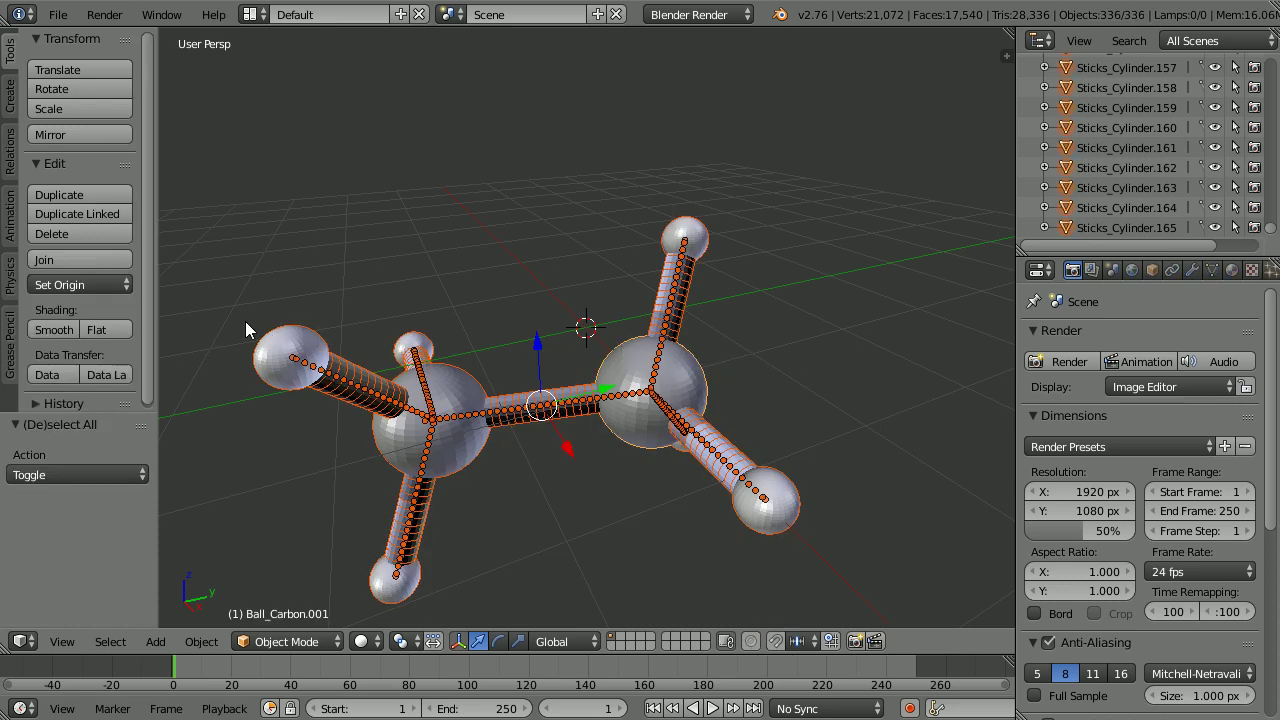
{"action": "left_click", "coordinate": [104, 261]}
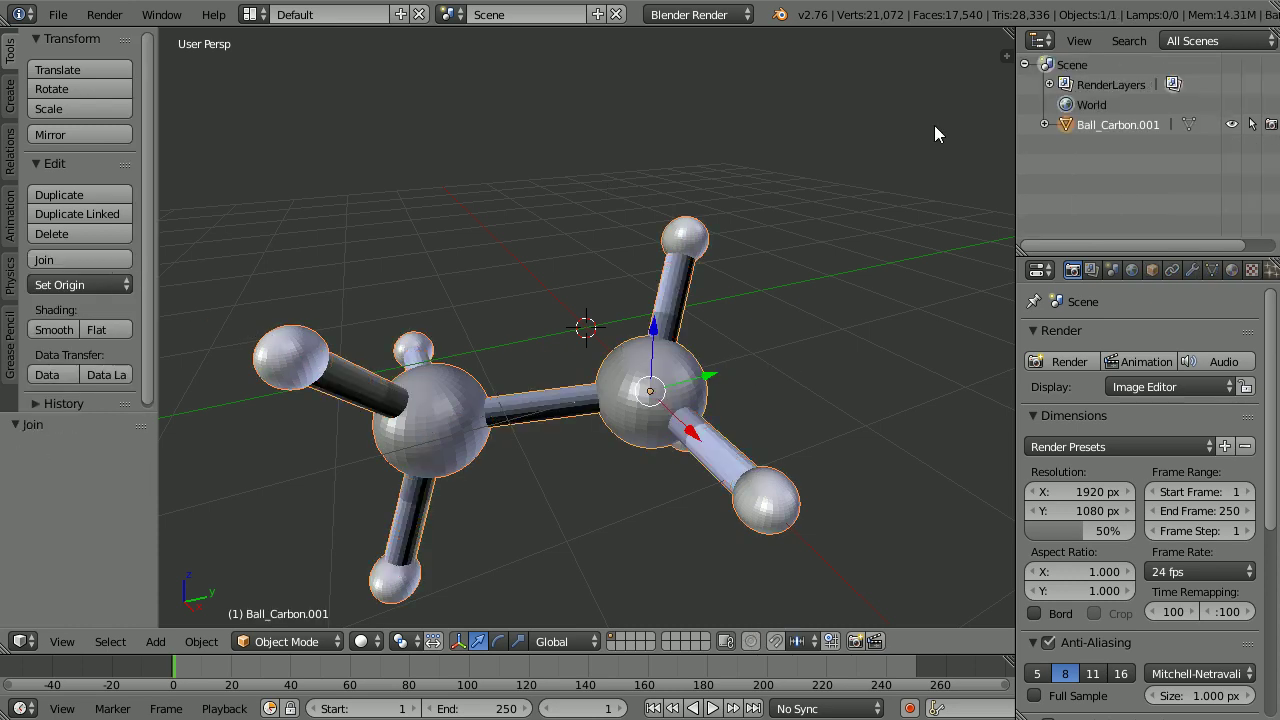
Set the origin to the molecule's geometry and rename the object to ethane.
{"action": "left_click", "coordinate": [195, 641]}
{"action": "mouse_move", "coordinate": [212, 547]}
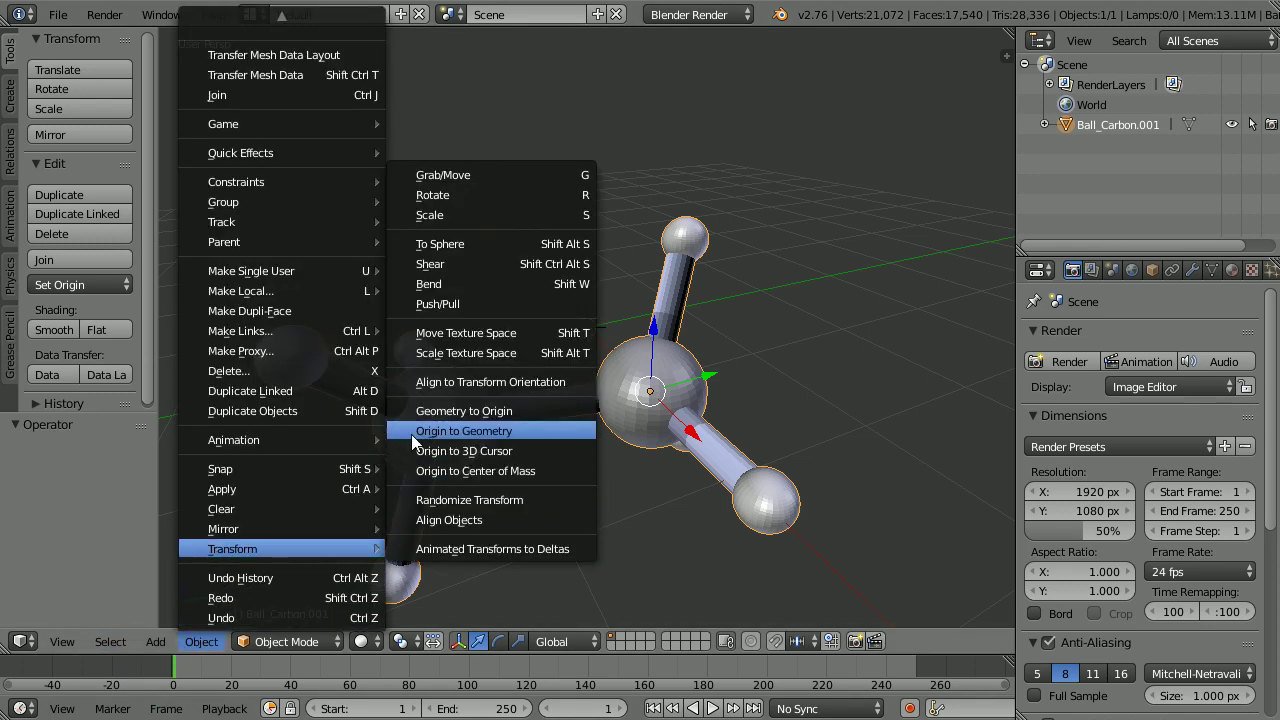
{"action": "left_click", "coordinate": [544, 430]}
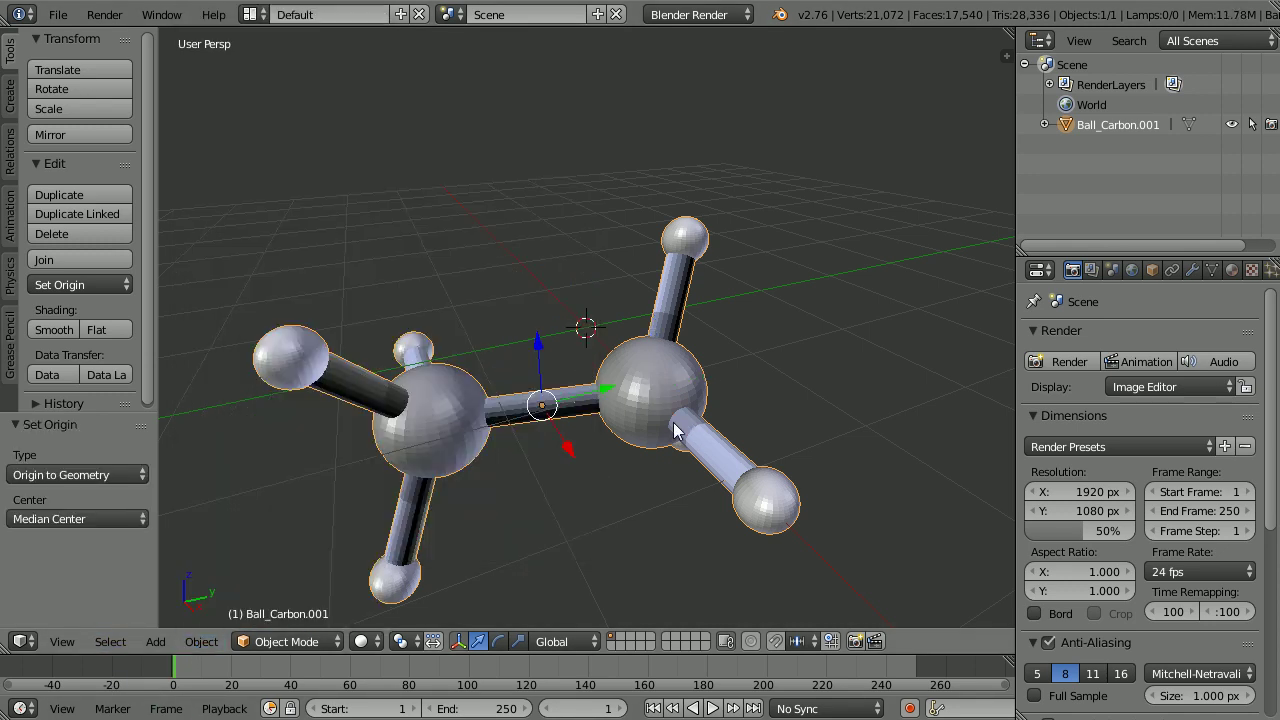
{"action": "left_click", "coordinate": [1152, 270]}
{"action": "left_click", "coordinate": [1090, 338]}
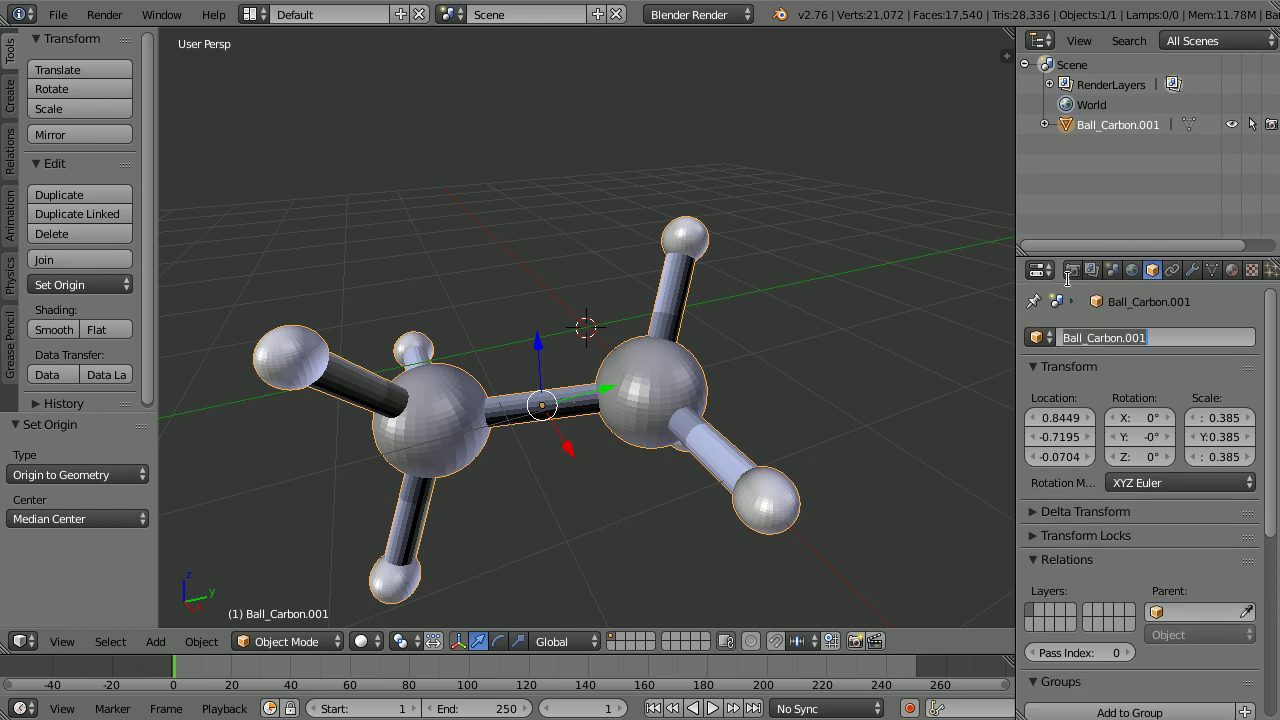
{"action": "type", "text": "ethane"}
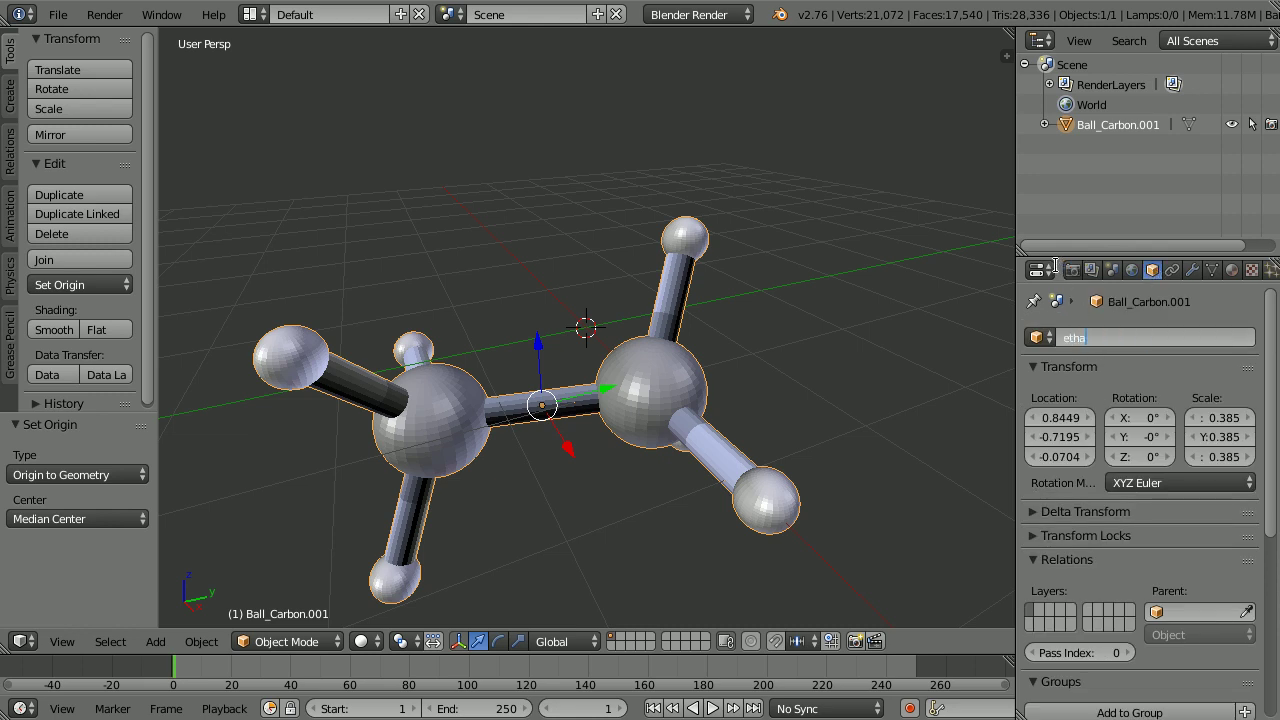
{"action": "key", "text": "Return"}
Set the ethane object's location X, Y and Z to 0.
{"action": "left_click", "coordinate": [1059, 417]}
{"action": "type", "text": "0"}
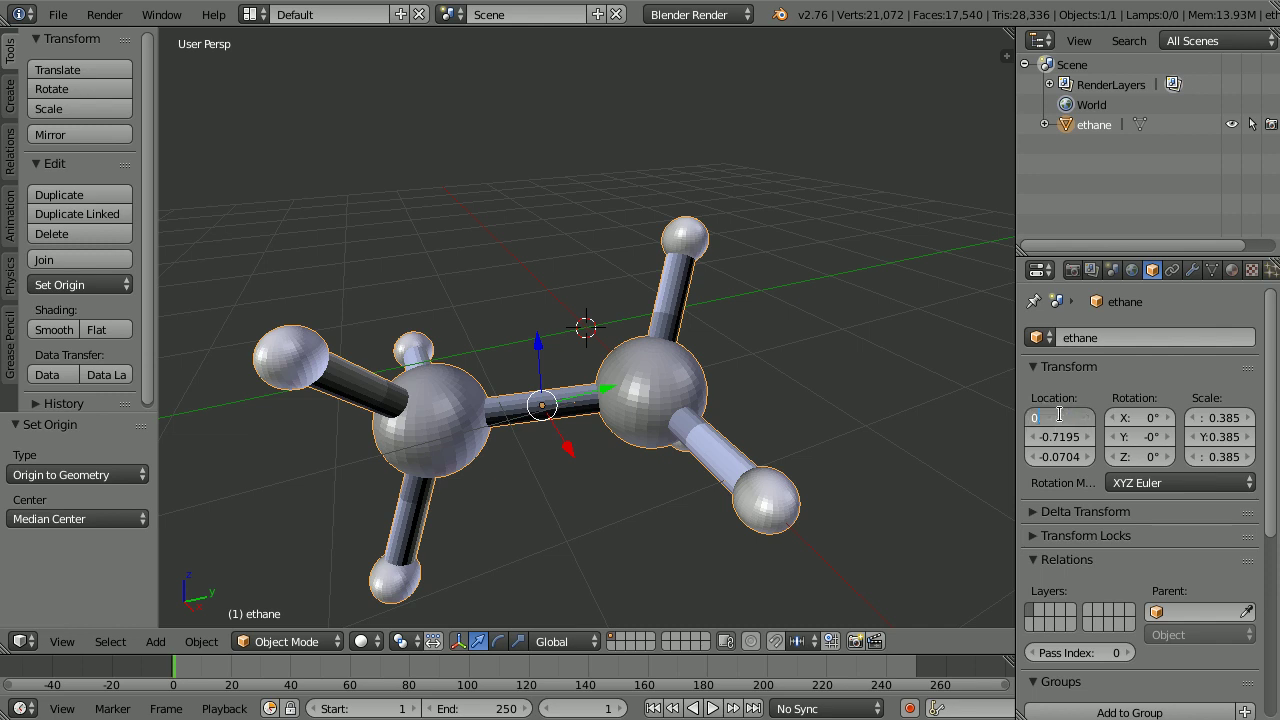
{"action": "key", "text": "Tab"}
{"action": "type", "text": "0"}
{"action": "key", "text": "Tab"}
{"action": "type", "text": "0"}
{"action": "key", "text": "Return"}
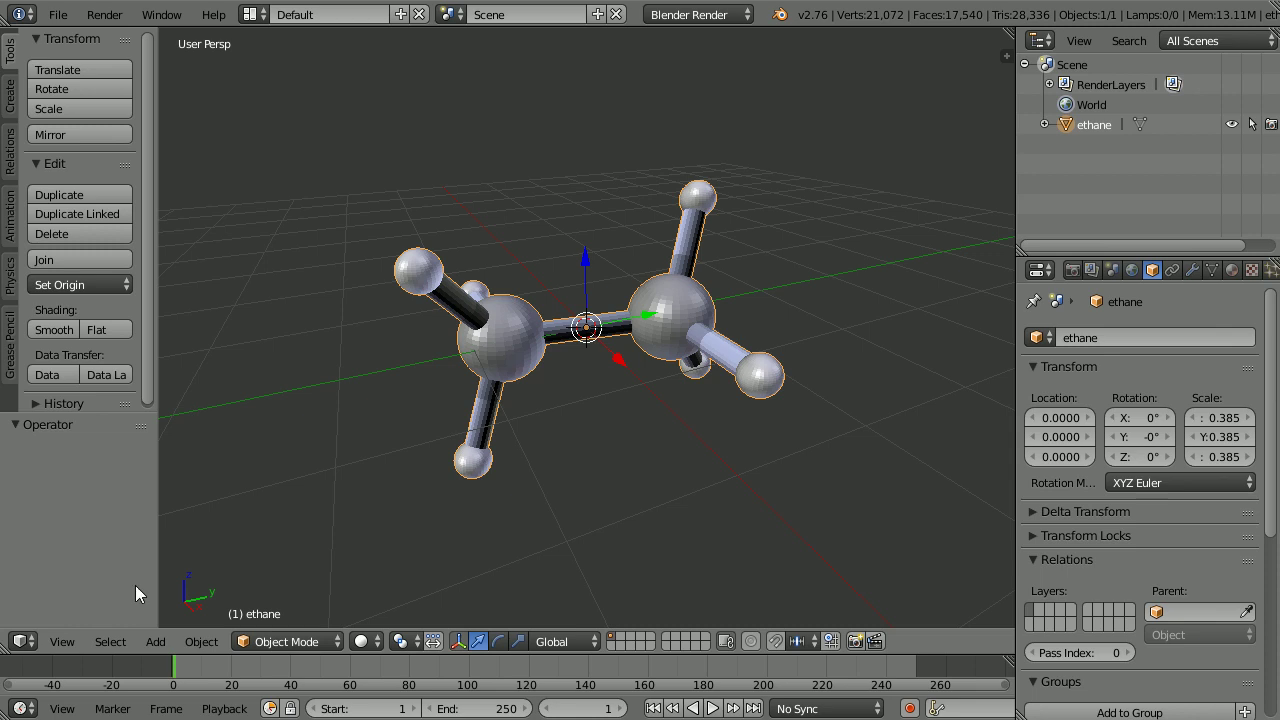
{"action": "left_click", "coordinate": [64, 642]}
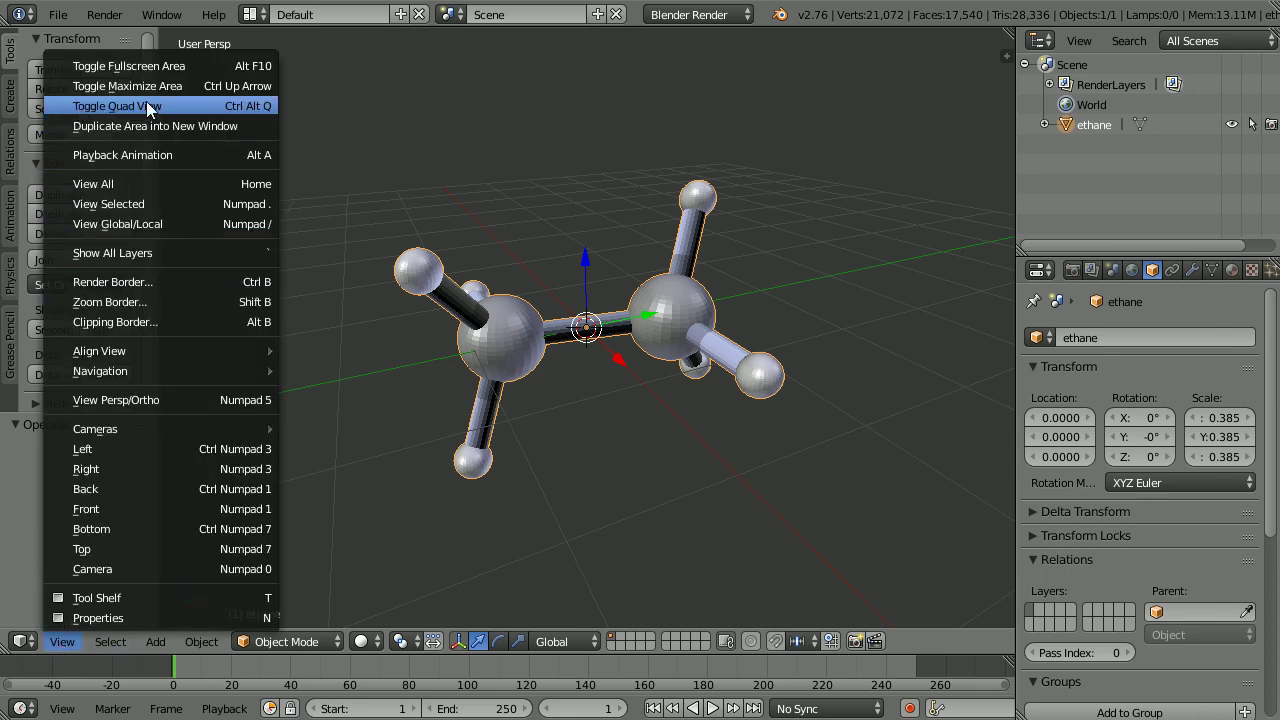
Switch to quad view and tilt the molecule to -4.003° about X.
{"action": "left_click", "coordinate": [193, 103]}
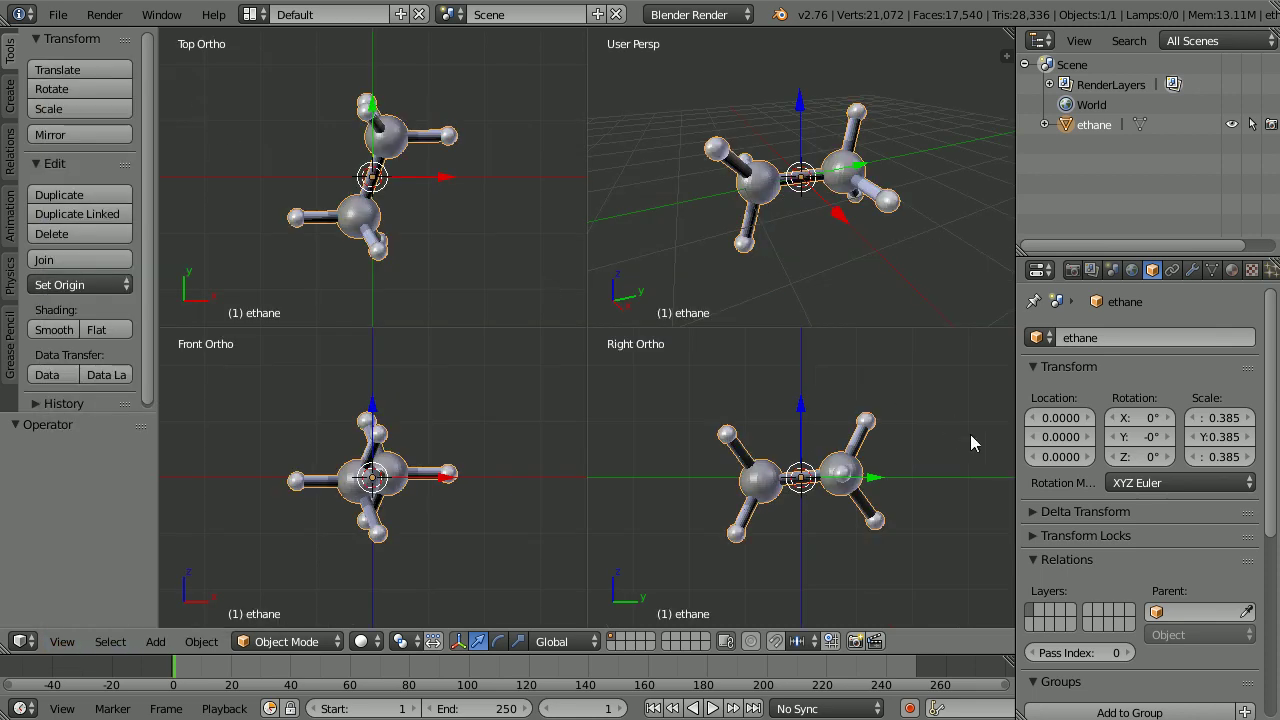
{"action": "key", "text": "r"}
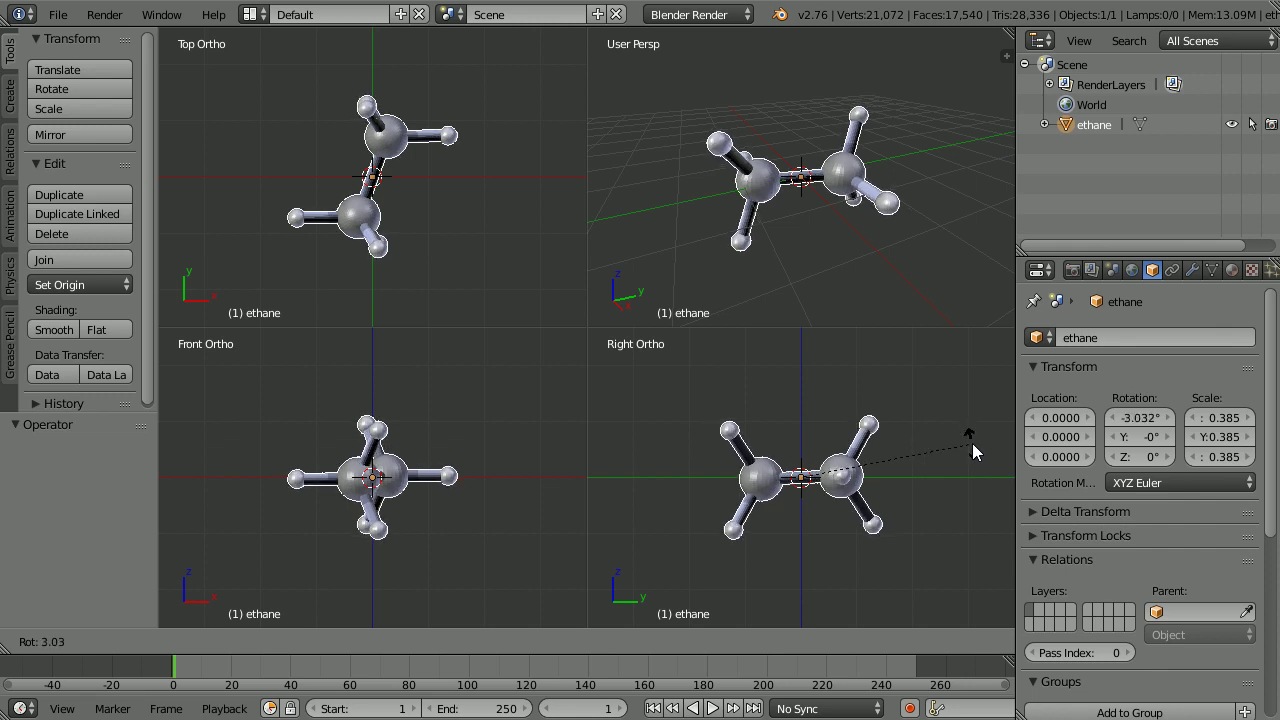
{"action": "left_click", "coordinate": [975, 455]}
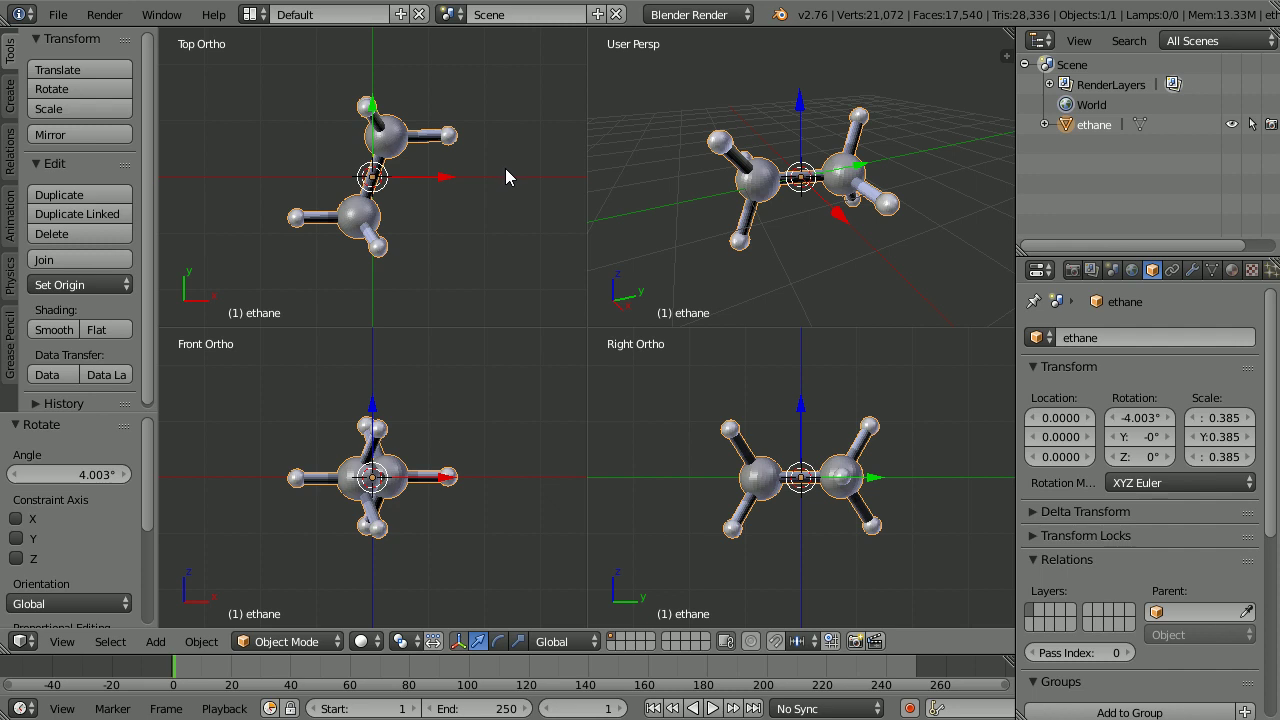
Turn the molecule 18.427° about Z and return to a single perspective view.
{"action": "key", "text": "r"}
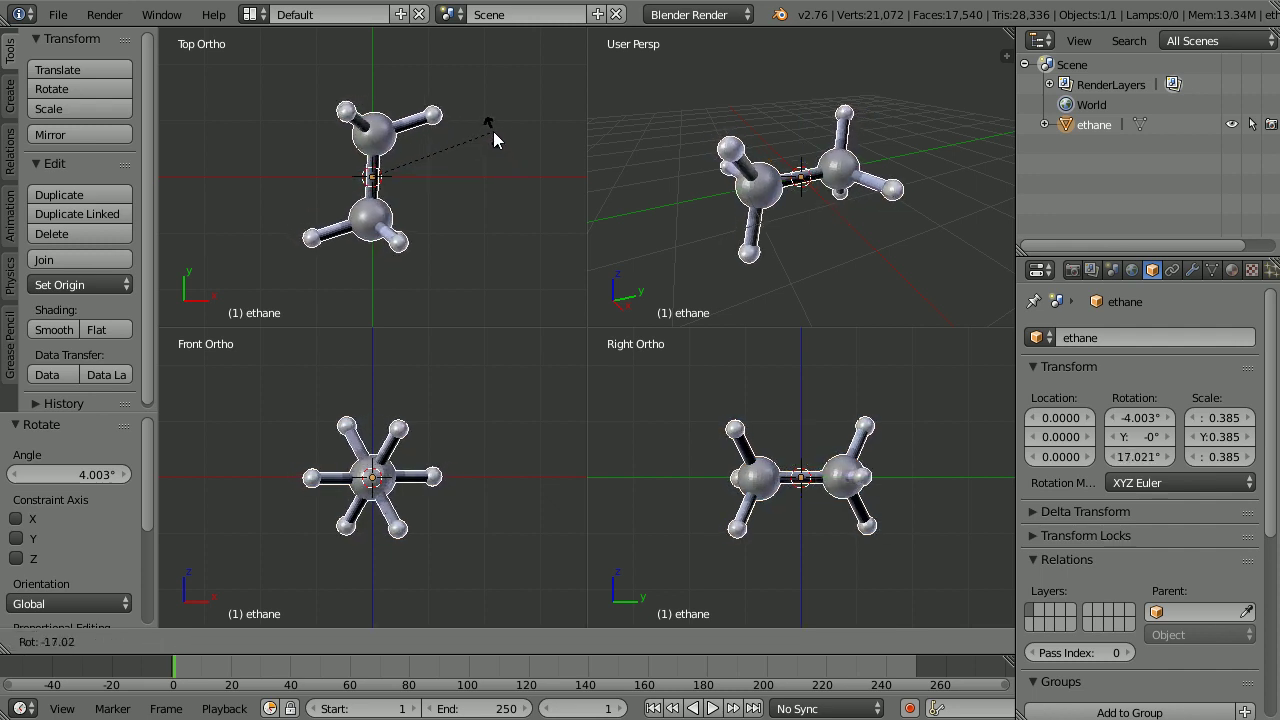
{"action": "left_click", "coordinate": [492, 128]}
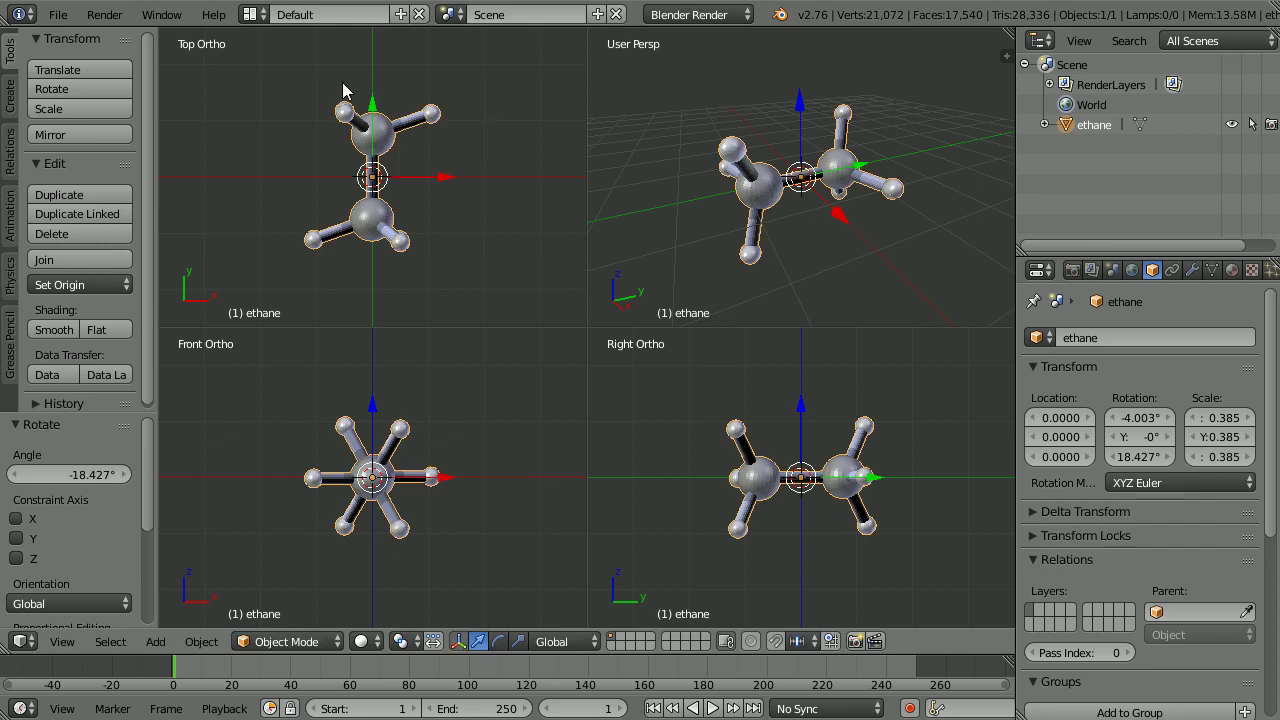
{"action": "left_click", "coordinate": [62, 641]}
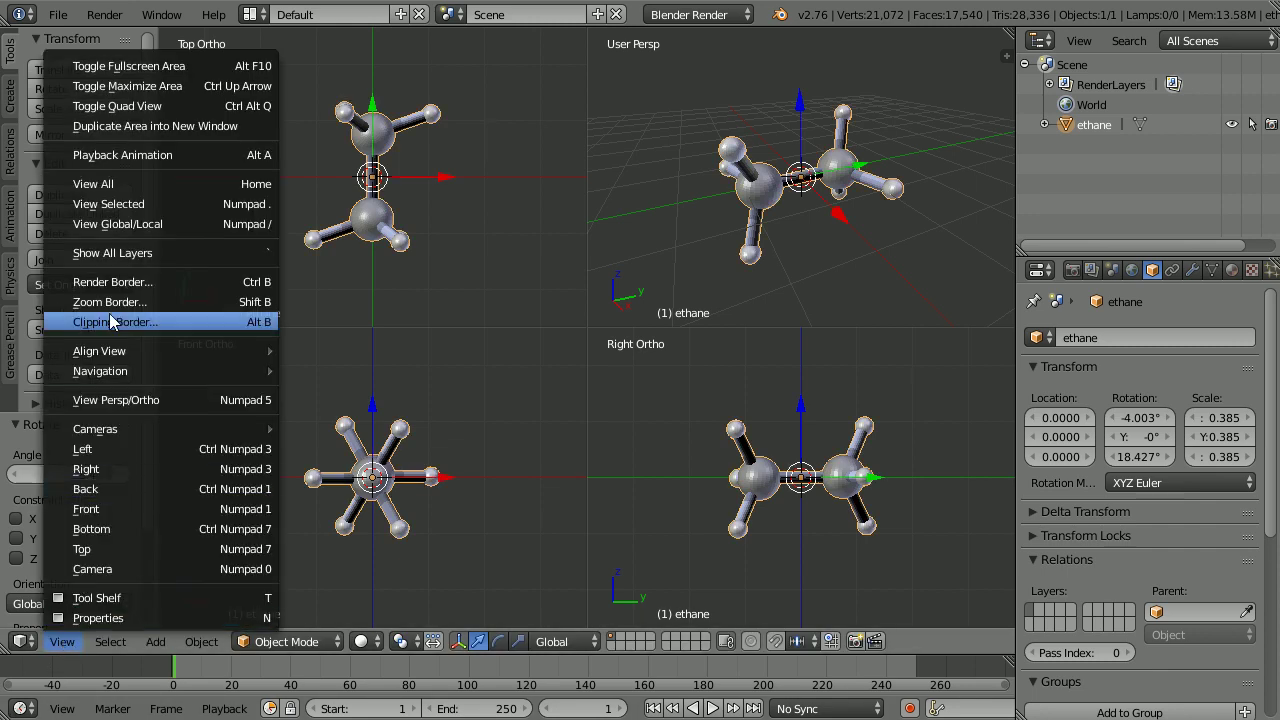
{"action": "left_click", "coordinate": [192, 106]}
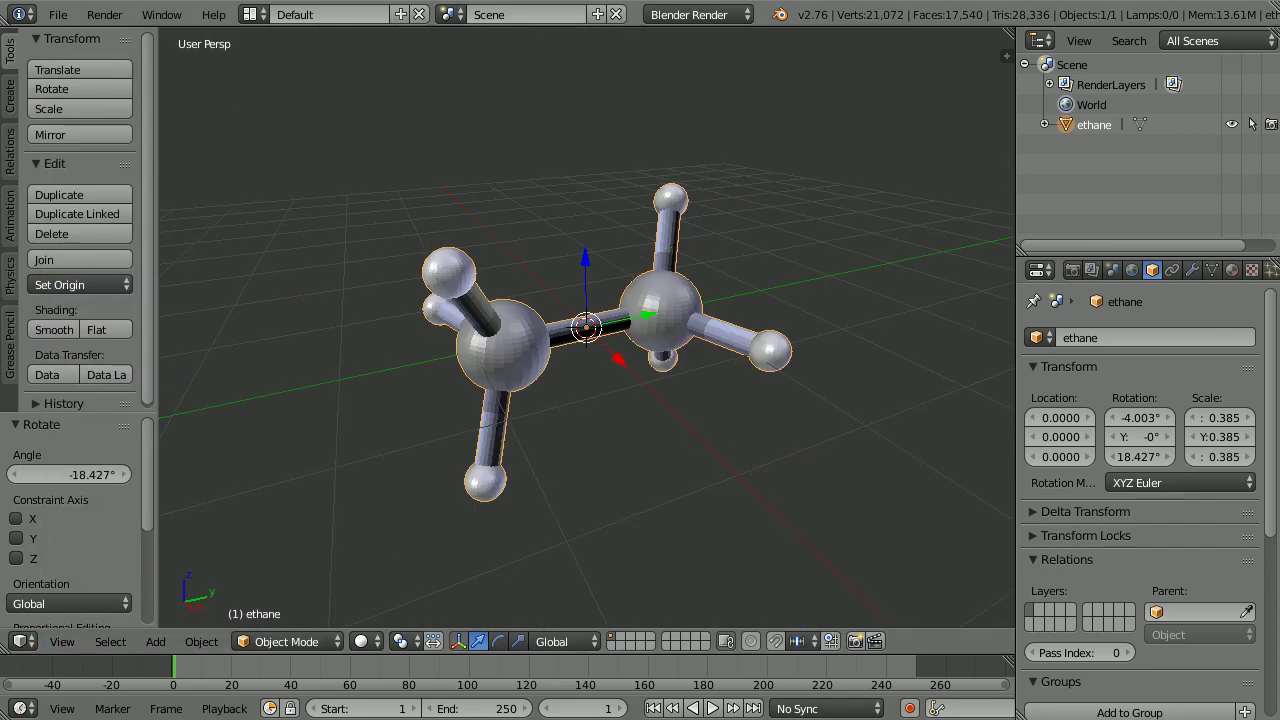
Make the Carbon material's diffuse colour black and smooth-shade the ethane model.
{"action": "left_click", "coordinate": [1229, 270]}
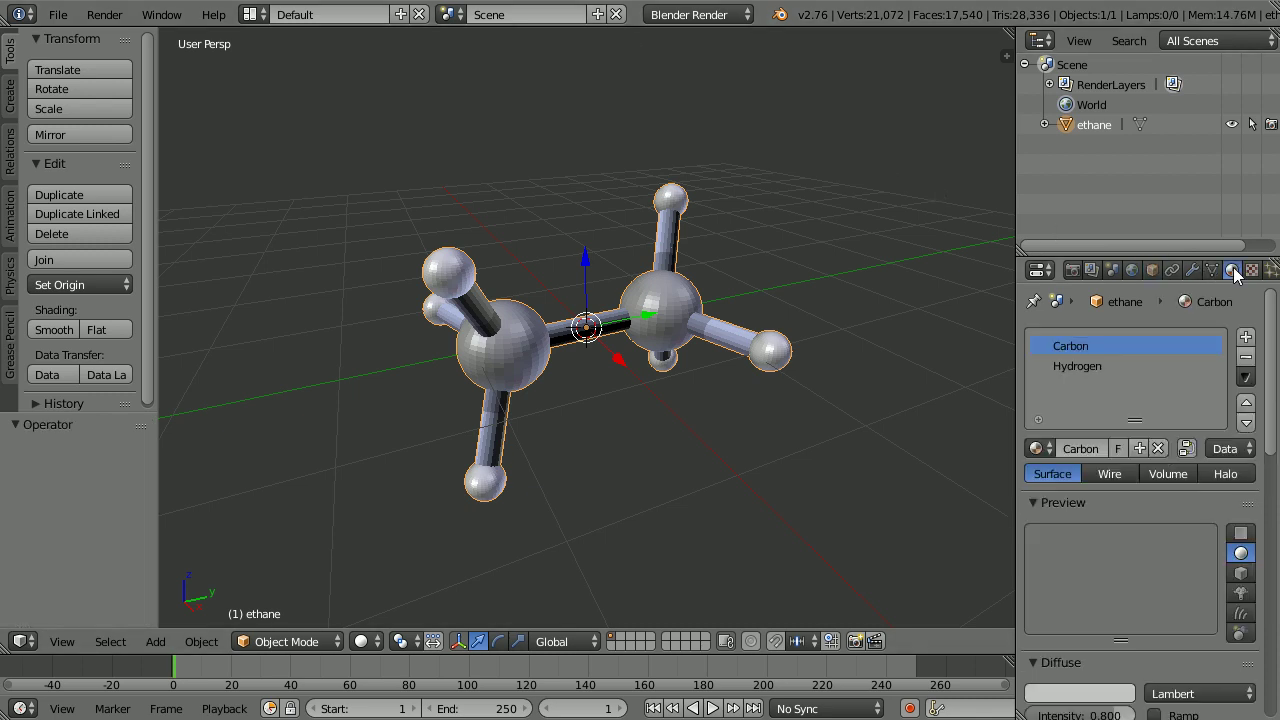
{"action": "left_click", "coordinate": [1072, 694]}
{"action": "left_click_drag", "start_coordinate": [1126, 456], "coordinate": [1131, 553]}
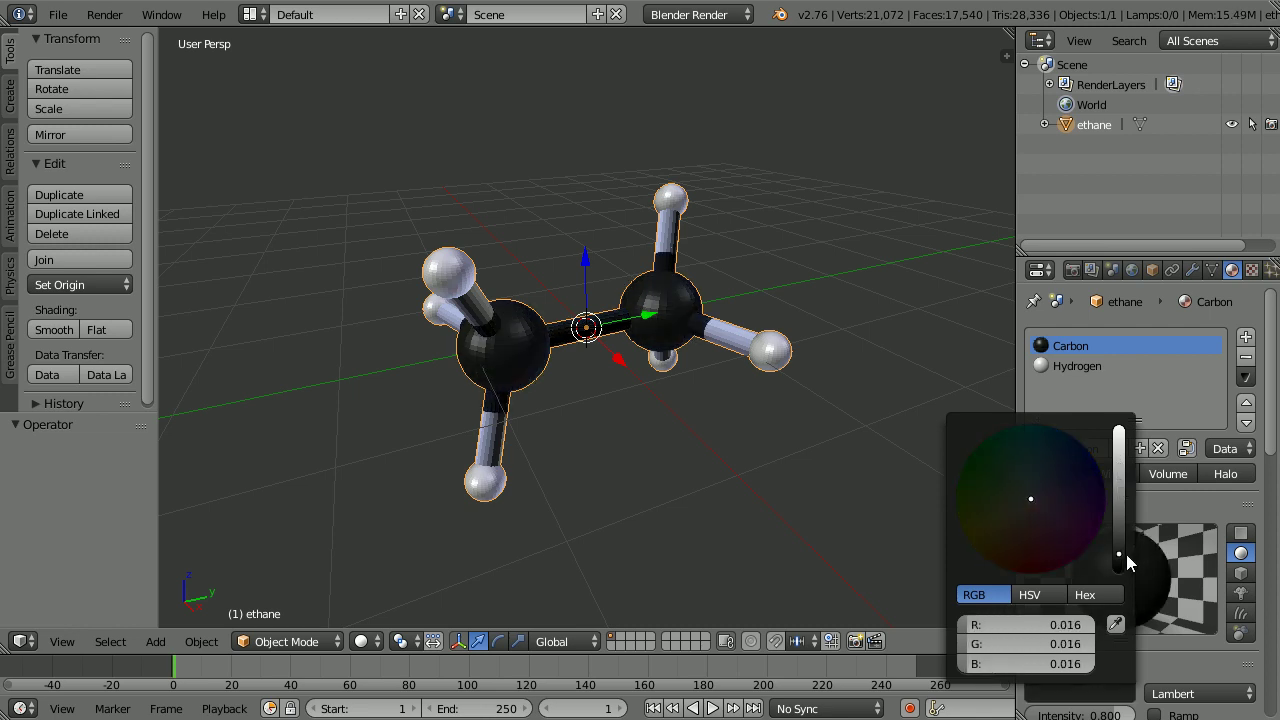
{"action": "left_click", "coordinate": [52, 331]}
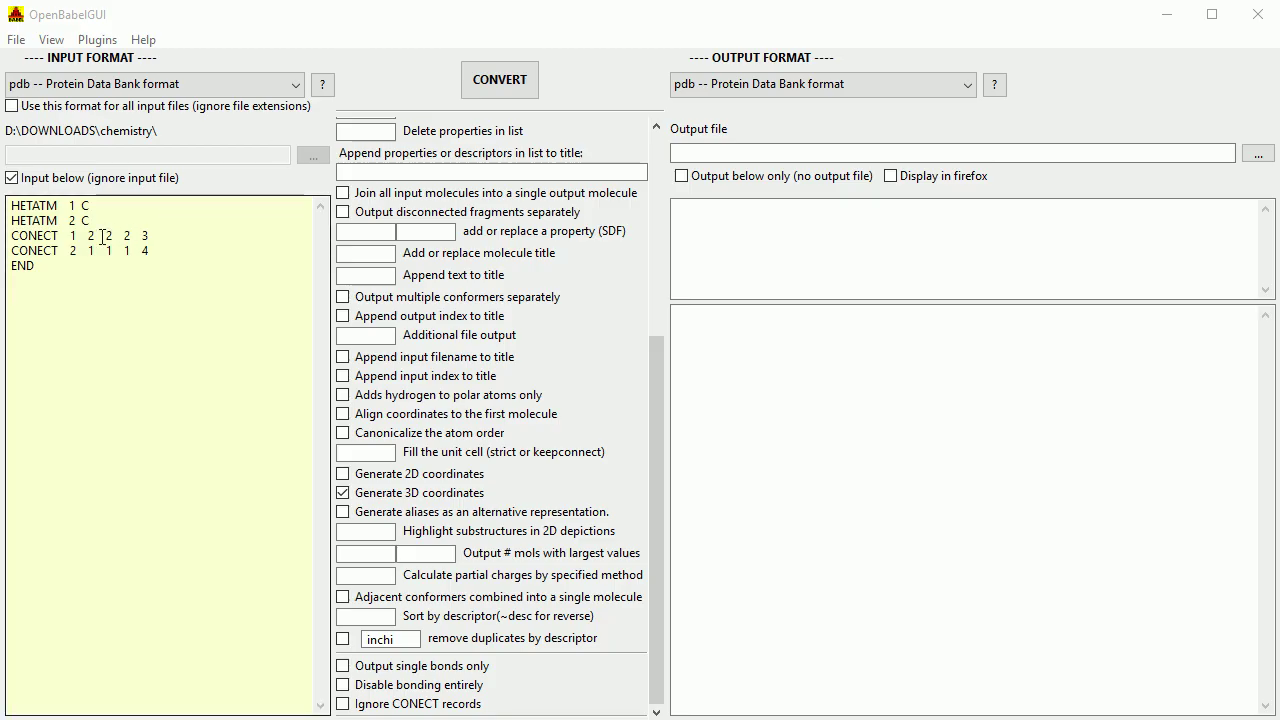
Convert the triple-bond ethyne input and enable writing output to a file.
{"action": "left_click_drag", "start_coordinate": [89, 237], "coordinate": [130, 233]}
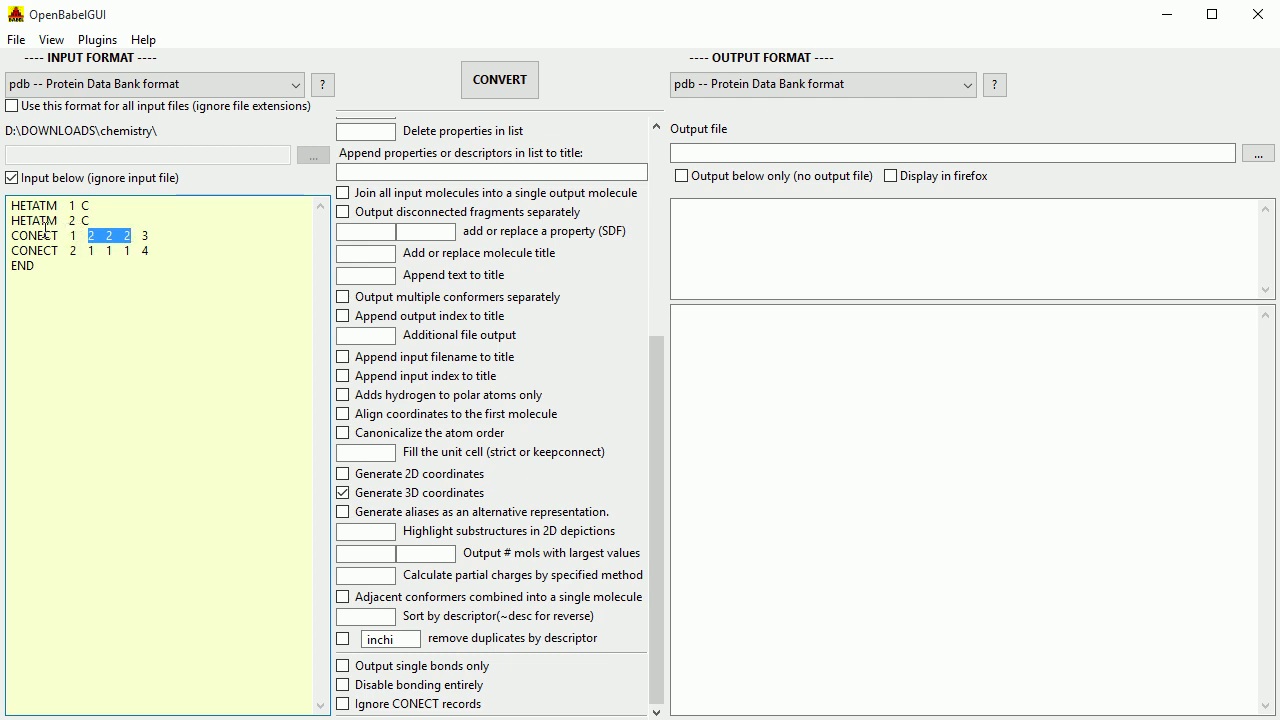
{"action": "left_click", "coordinate": [497, 80]}
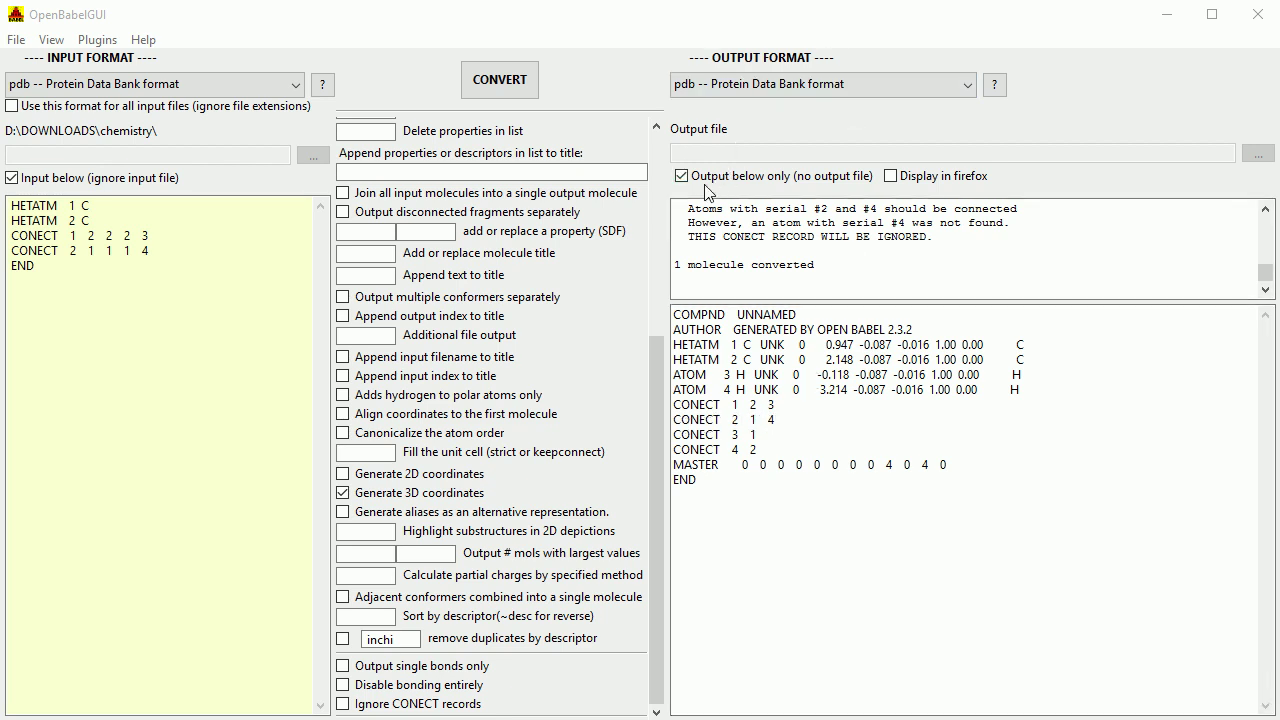
{"action": "left_click", "coordinate": [682, 177]}
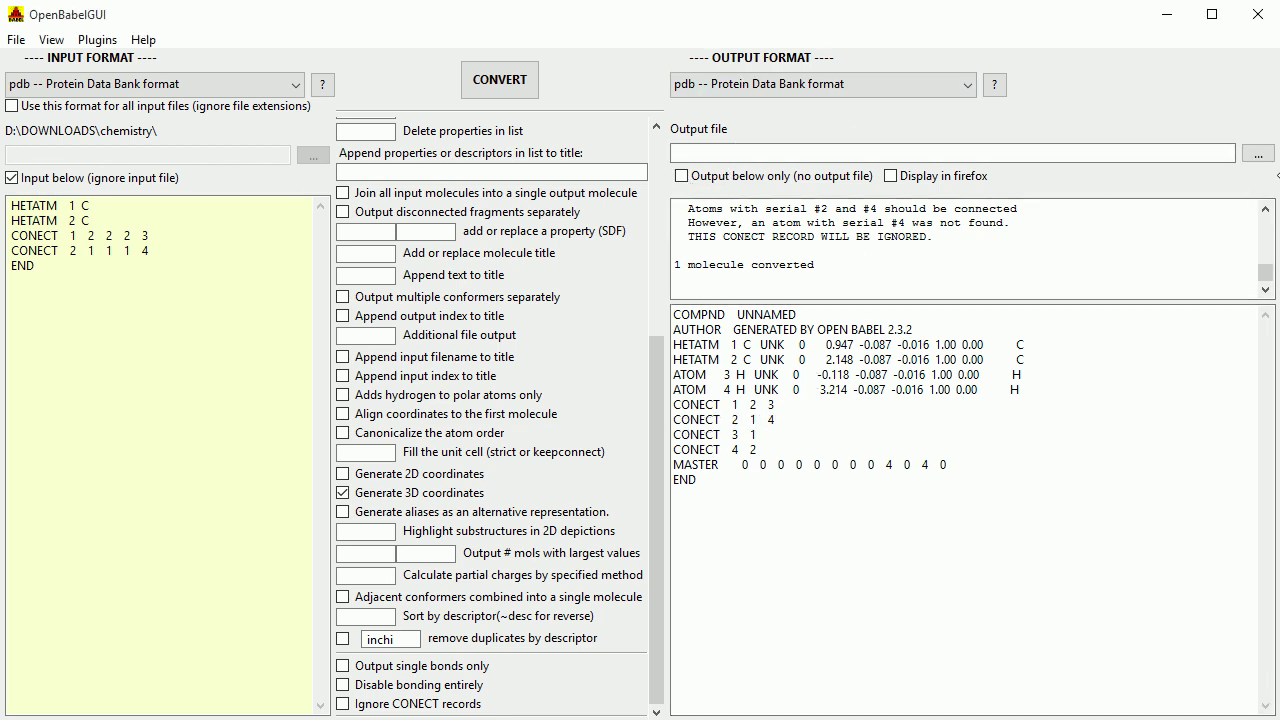
Set the output file to G:\chemistry\ethyne1.pdb and convert into it.
{"action": "left_click", "coordinate": [1258, 154]}
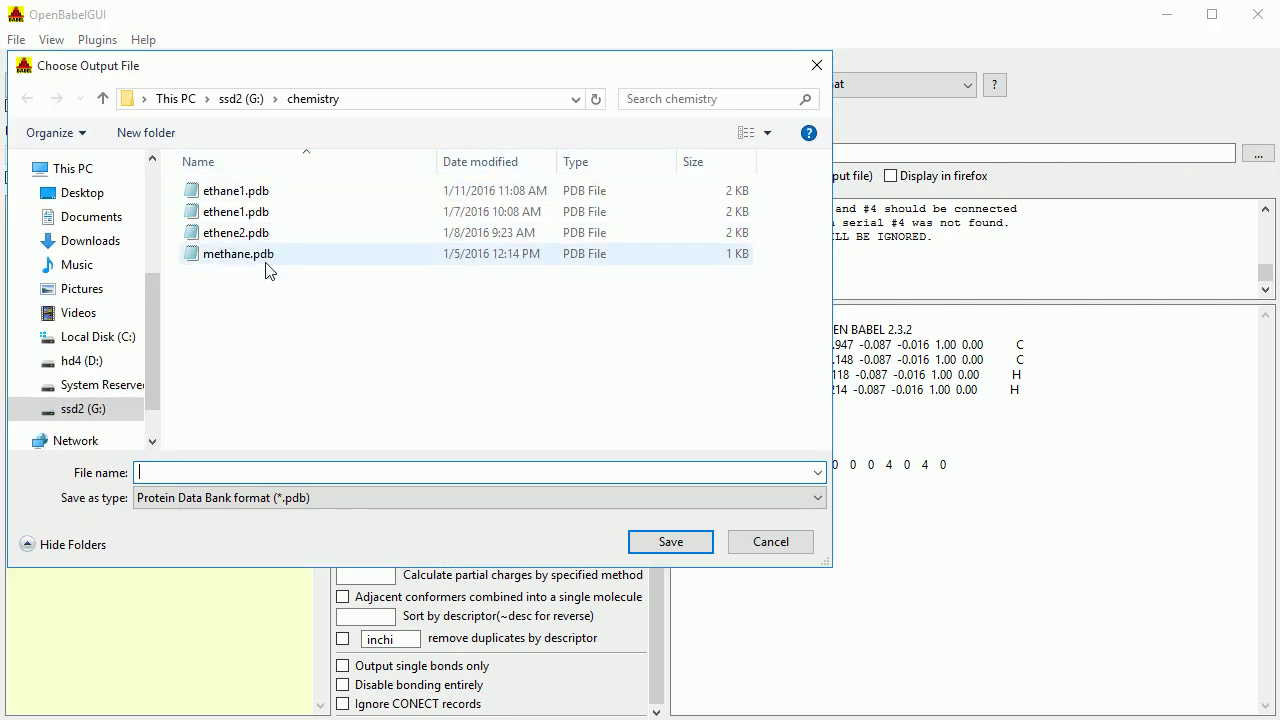
{"action": "left_click", "coordinate": [240, 192]}
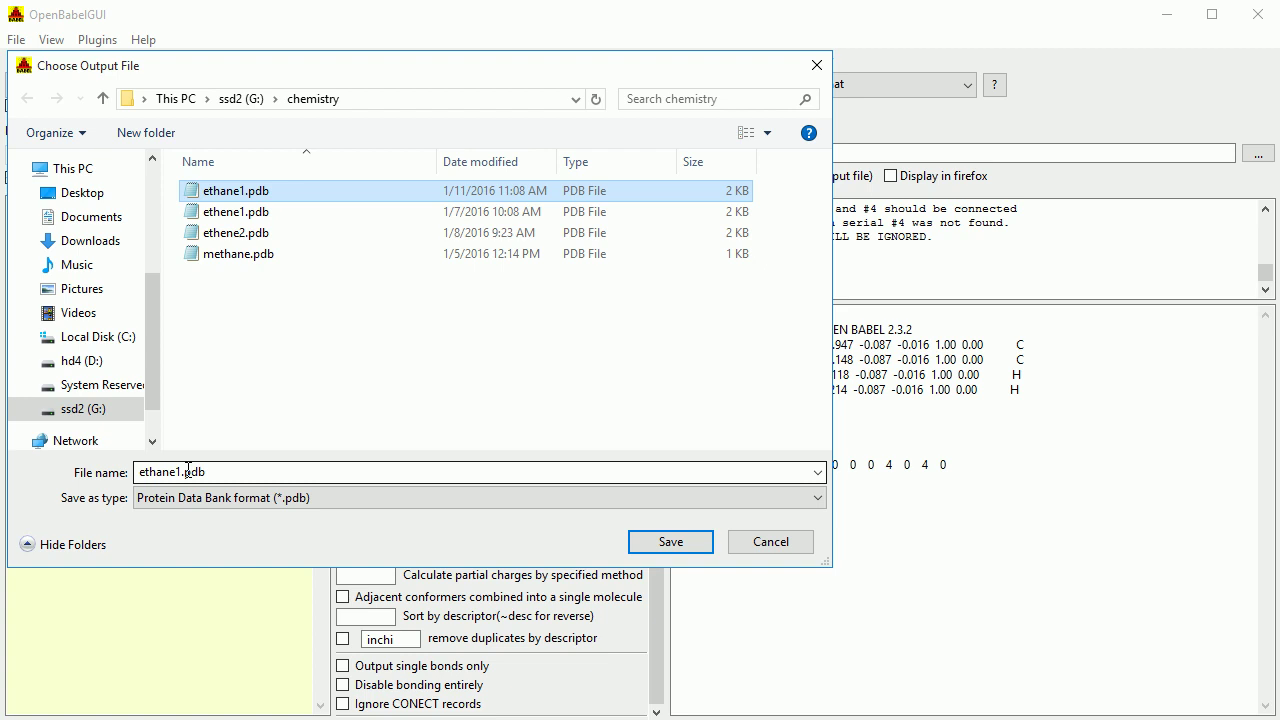
{"action": "double_click", "coordinate": [165, 475]}
{"action": "left_click", "coordinate": [176, 471]}
{"action": "key", "text": "BackSpace"}
{"action": "type", "text": "y"}
{"action": "left_click", "coordinate": [686, 543]}
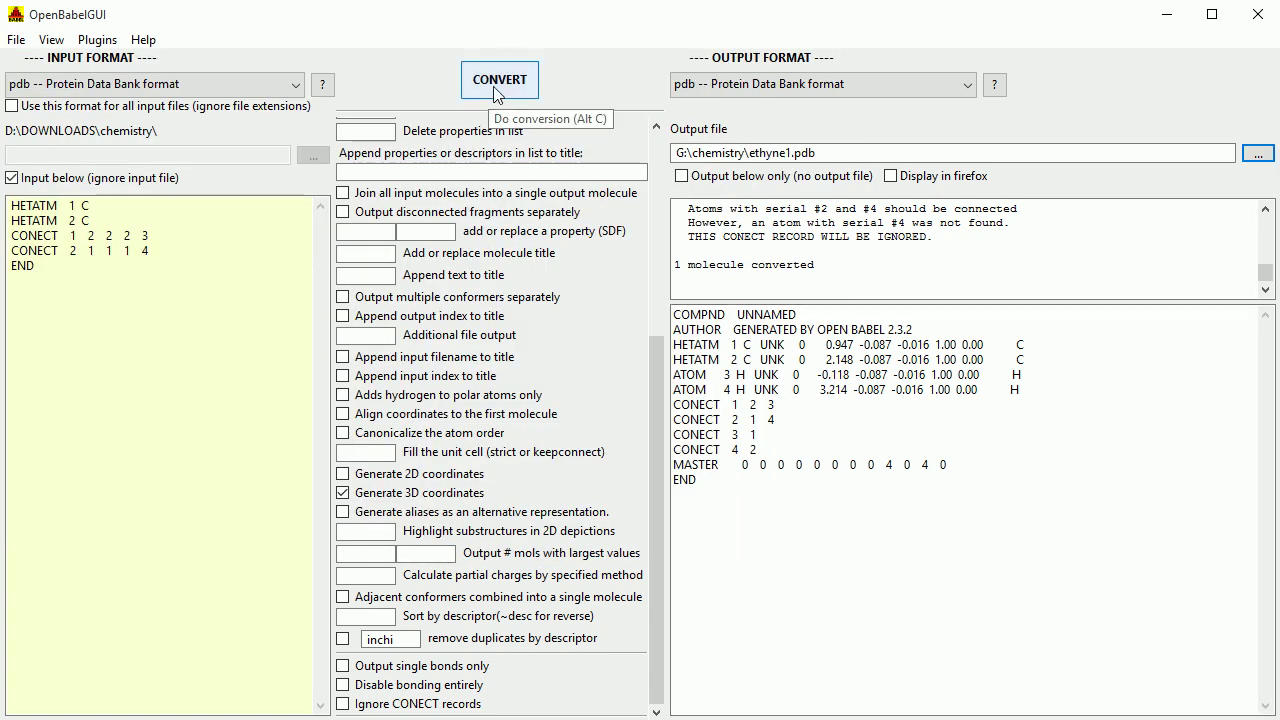
{"action": "left_click", "coordinate": [497, 94]}
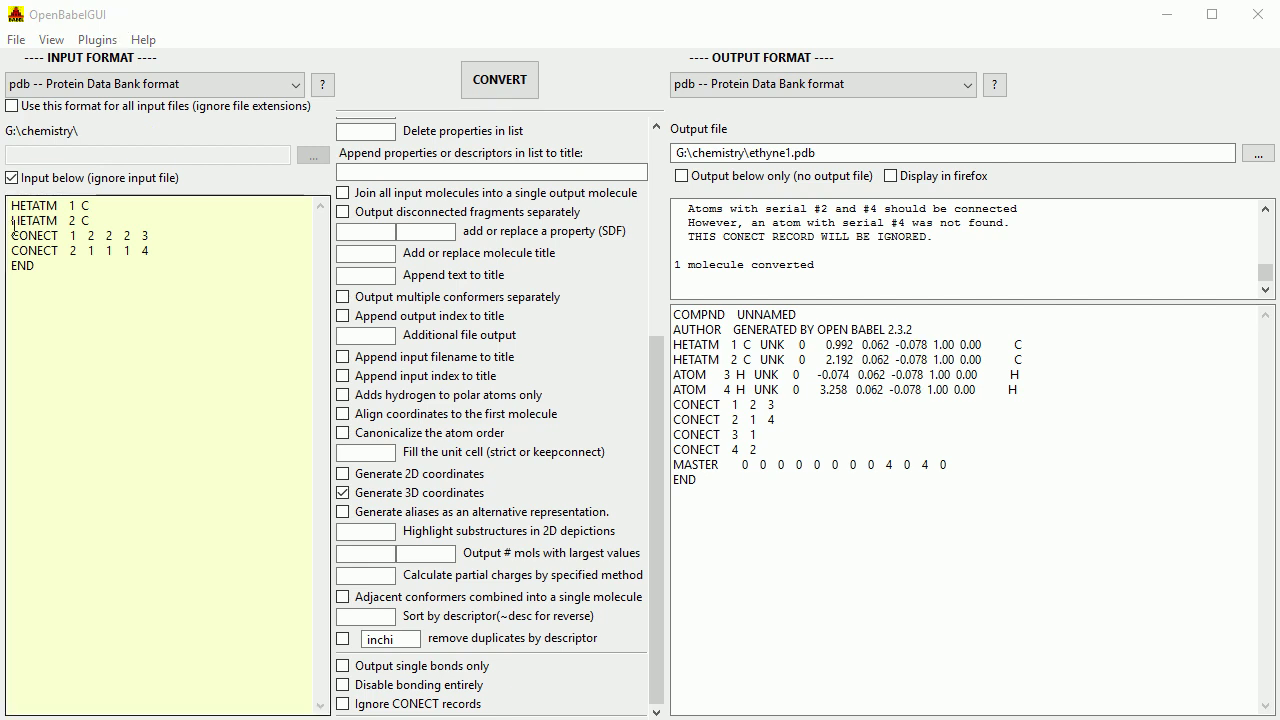
Copy the CONECT lines 1 2 2 2 3 and 2 1 1 1 4.
{"action": "left_click_drag", "start_coordinate": [12, 235], "coordinate": [157, 248]}
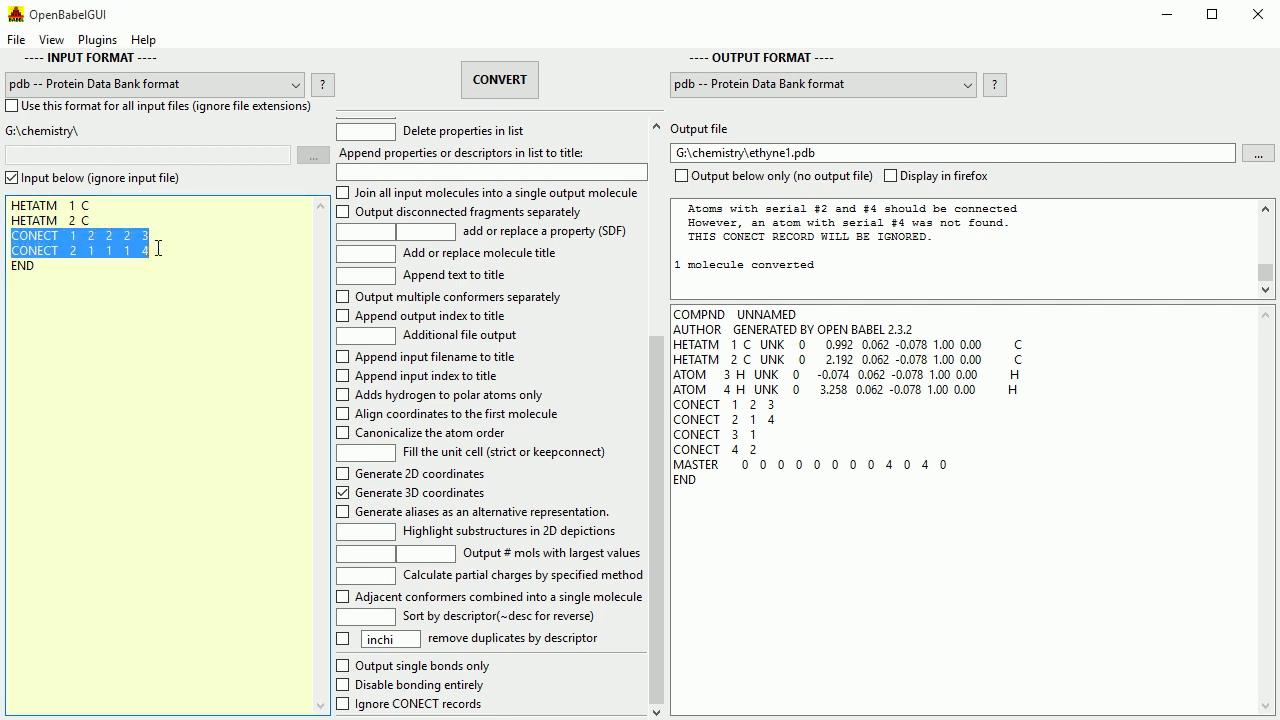
{"action": "right_click", "coordinate": [127, 247]}
{"action": "left_click", "coordinate": [180, 311]}
{"action": "left_click", "coordinate": [13, 179]}
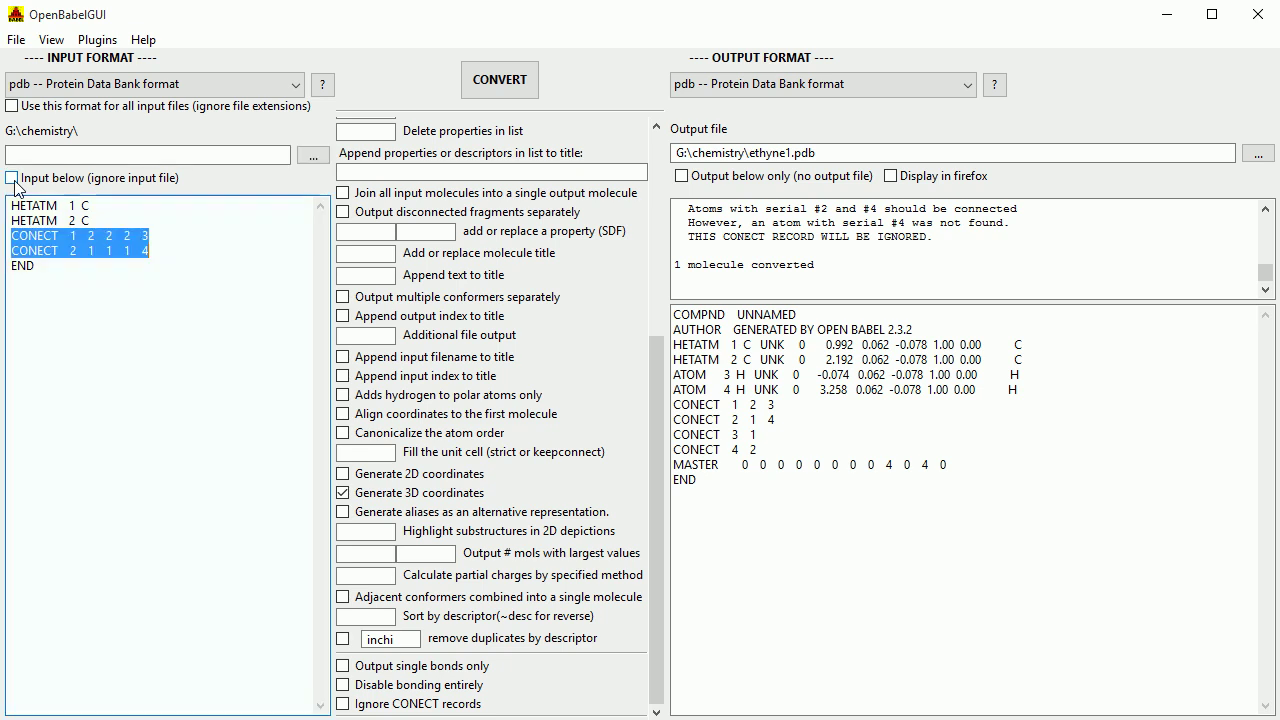
Load ethyne1.pdb as input and paste the triple-bond CONECT lines over its first two.
{"action": "left_click", "coordinate": [312, 155]}
{"action": "left_click", "coordinate": [240, 253]}
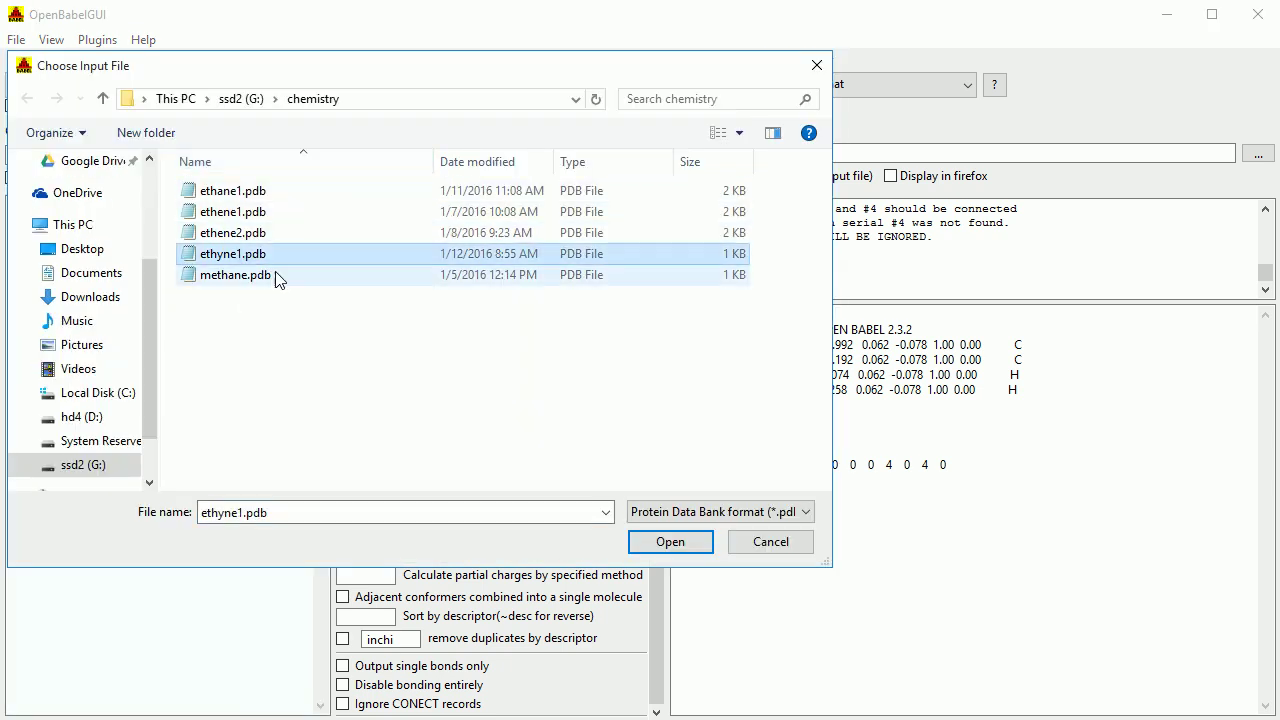
{"action": "left_click", "coordinate": [683, 543]}
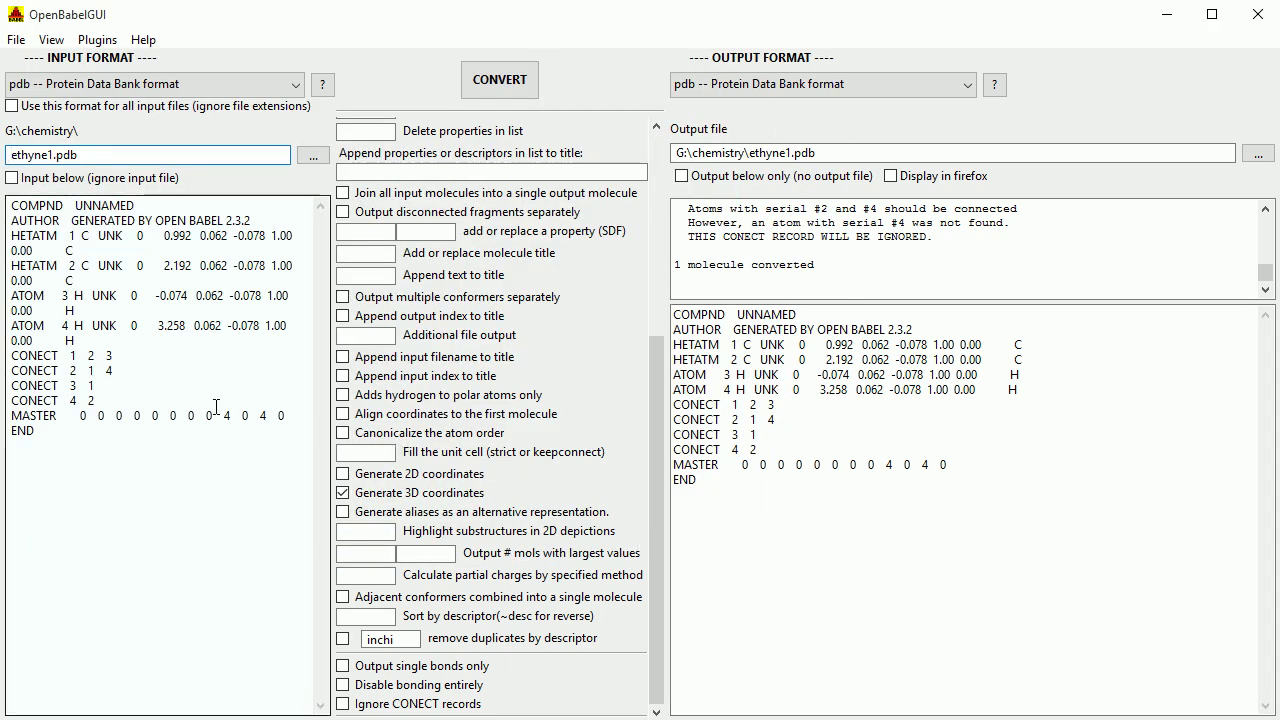
{"action": "left_click", "coordinate": [12, 178]}
{"action": "left_click_drag", "start_coordinate": [12, 358], "coordinate": [270, 368]}
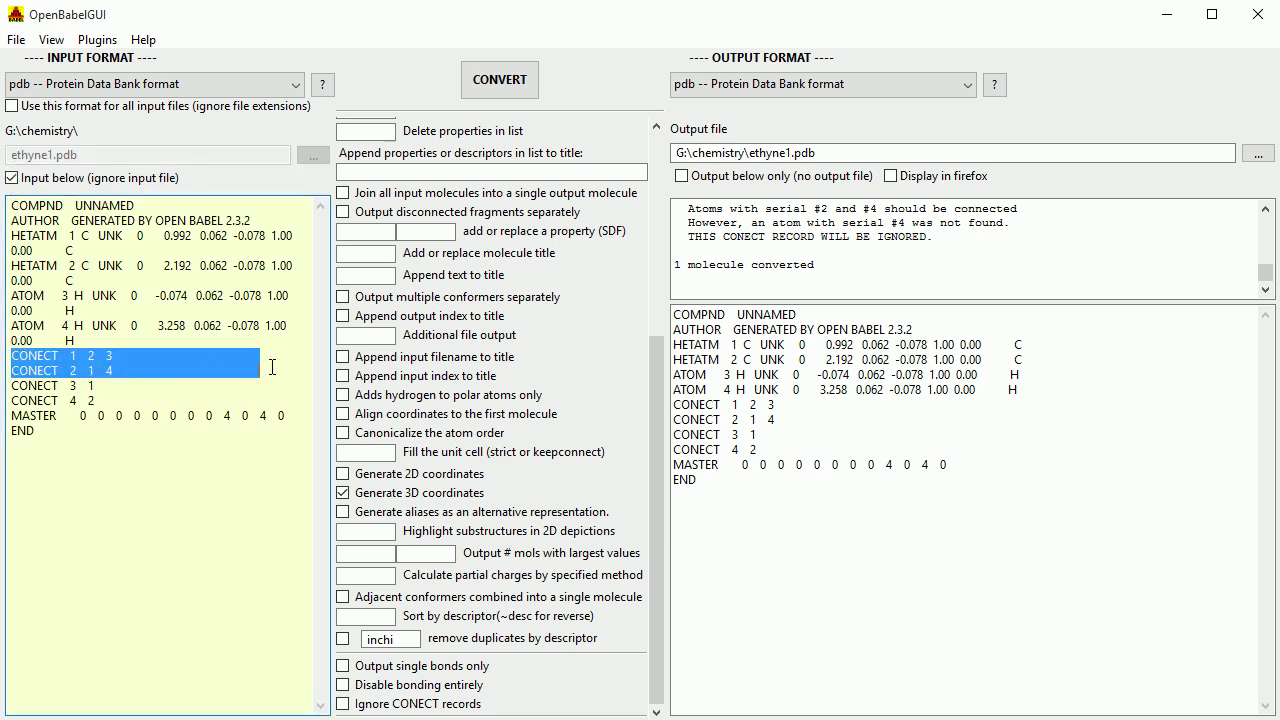
{"action": "right_click", "coordinate": [175, 366]}
{"action": "left_click", "coordinate": [237, 455]}
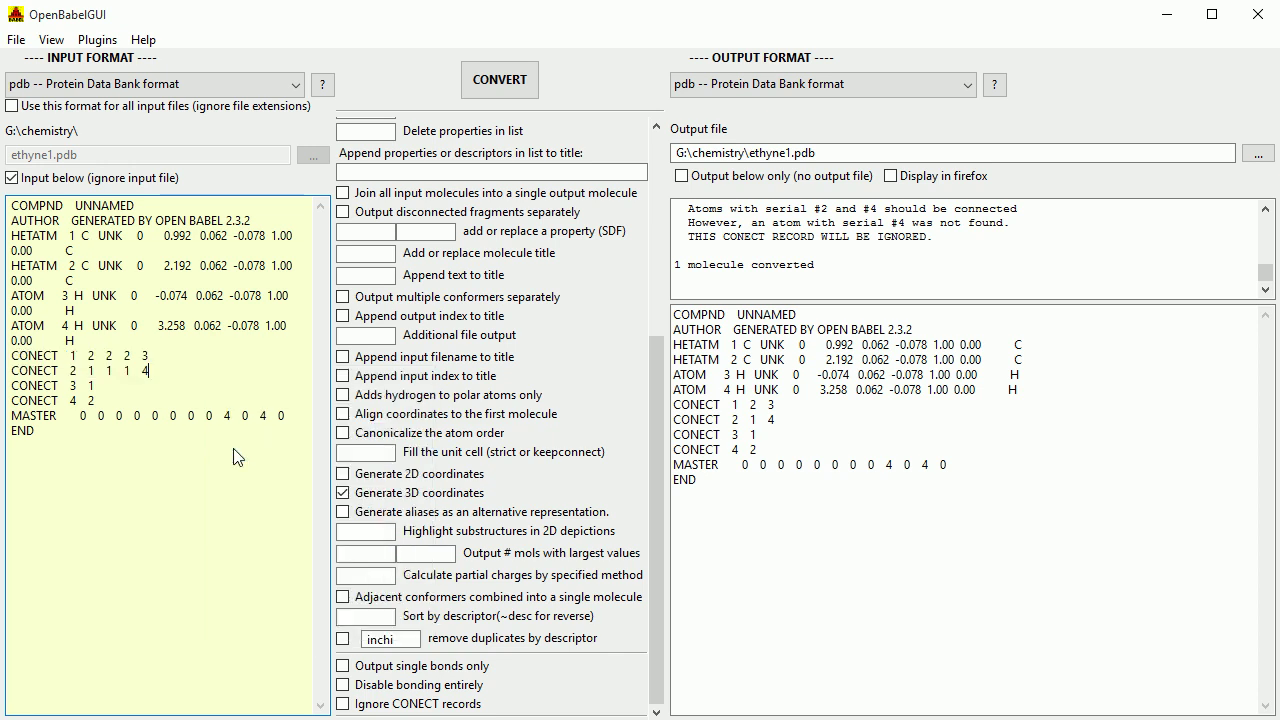
Save the input text as ethyne2.pdb.
{"action": "left_click", "coordinate": [17, 41]}
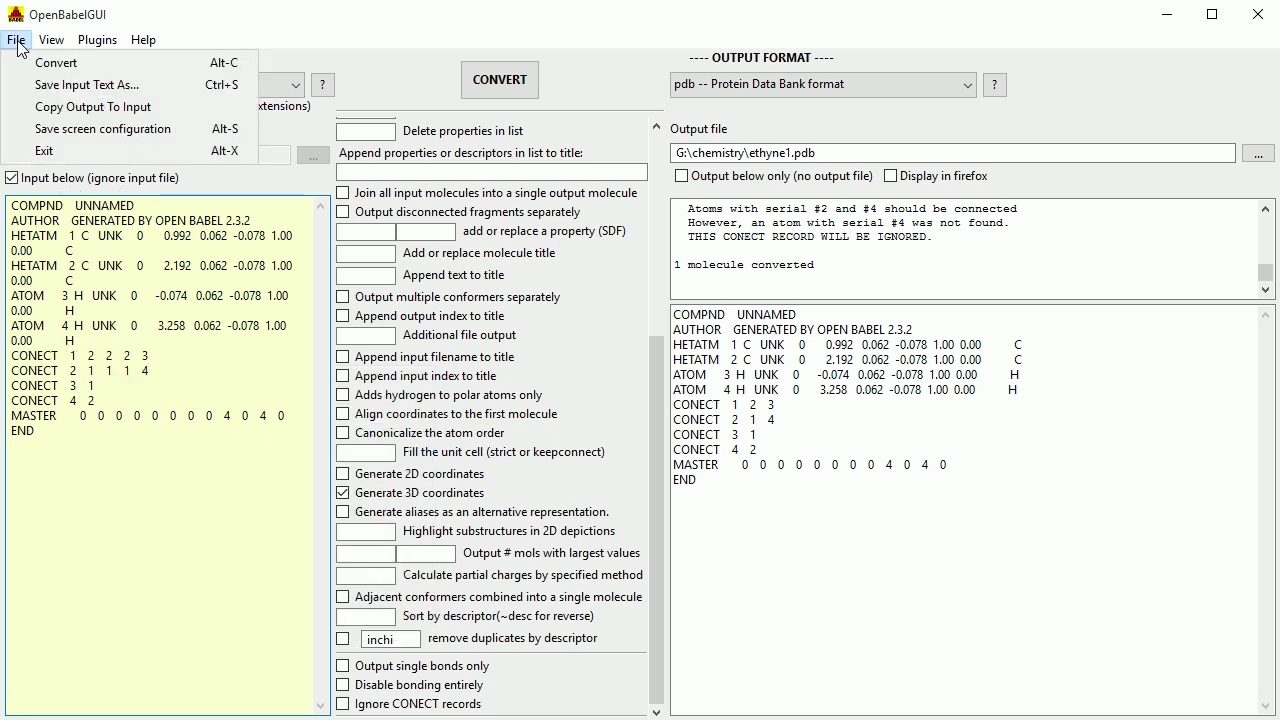
{"action": "left_click", "coordinate": [123, 86]}
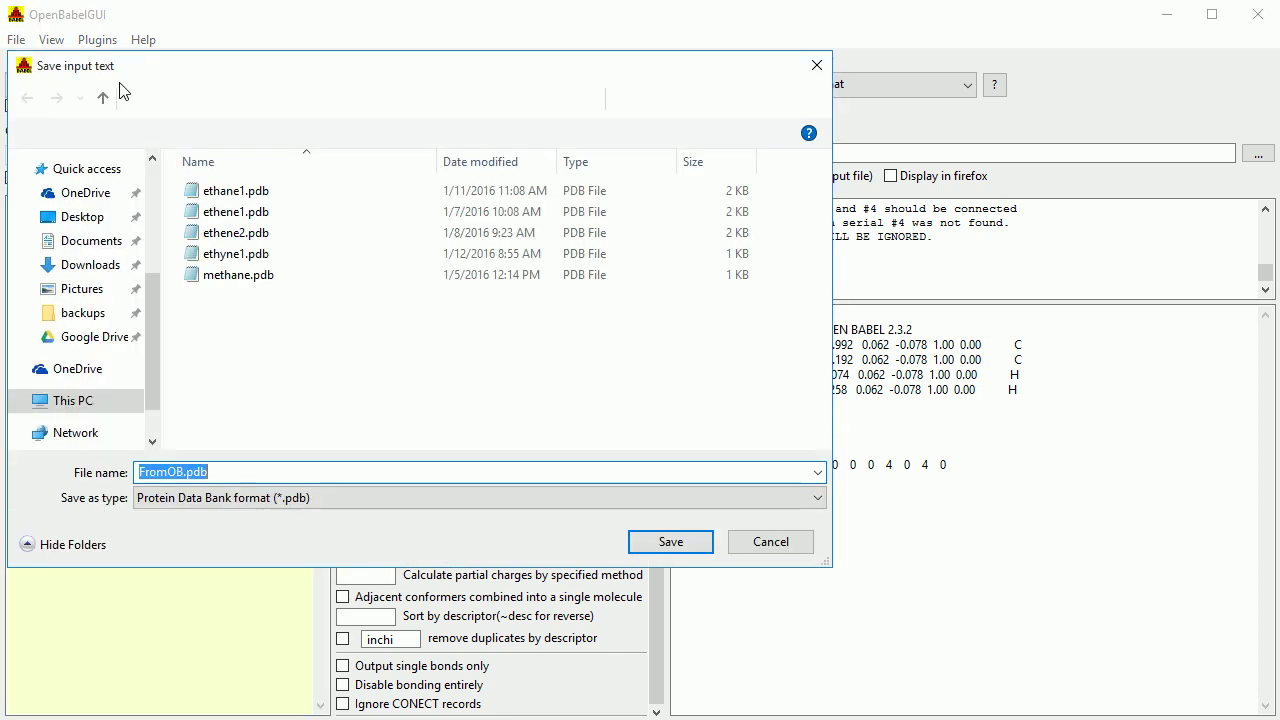
{"action": "left_click", "coordinate": [238, 258]}
{"action": "double_click", "coordinate": [180, 471]}
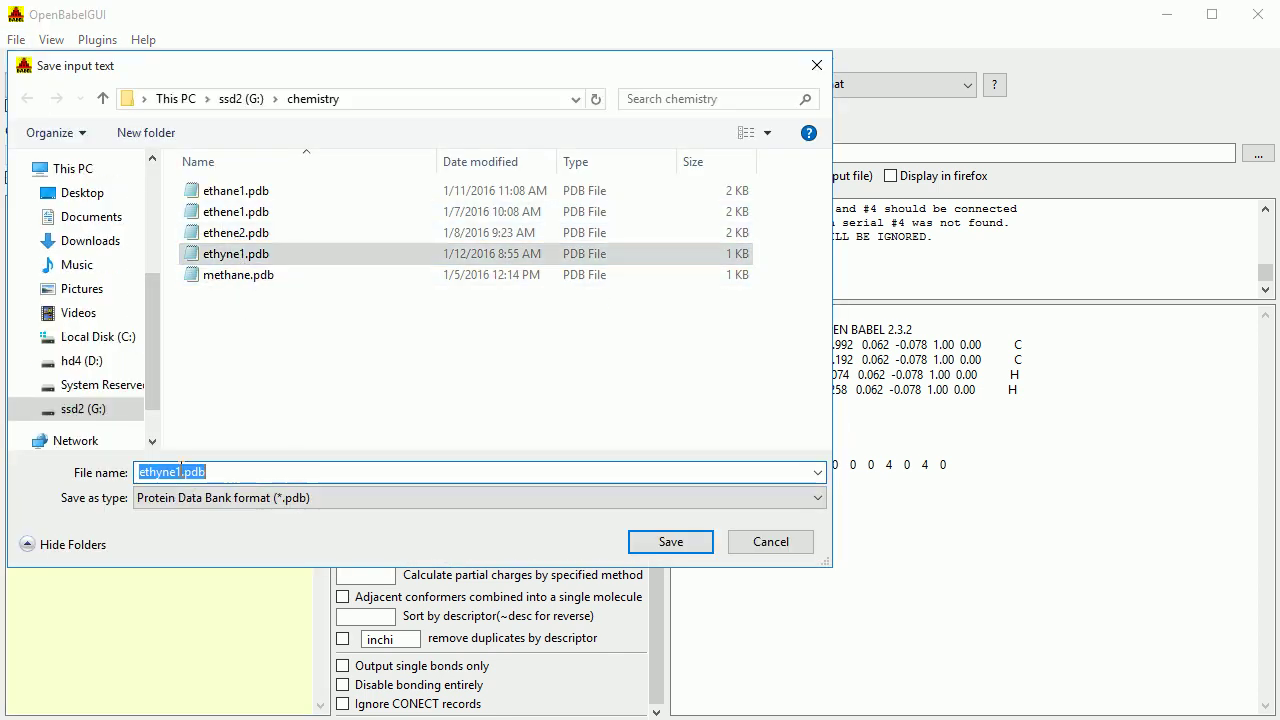
{"action": "left_click", "coordinate": [180, 471]}
{"action": "key", "text": "BackSpace"}
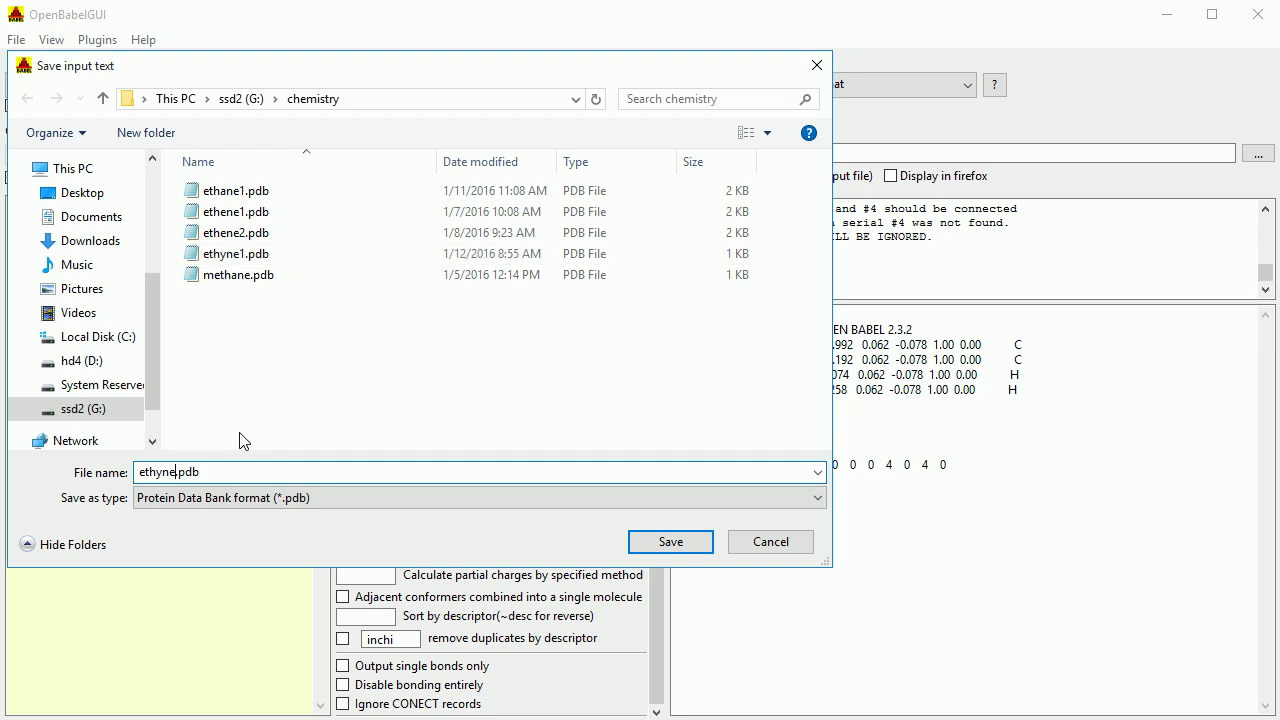
{"action": "type", "text": "2"}
{"action": "left_click", "coordinate": [682, 543]}
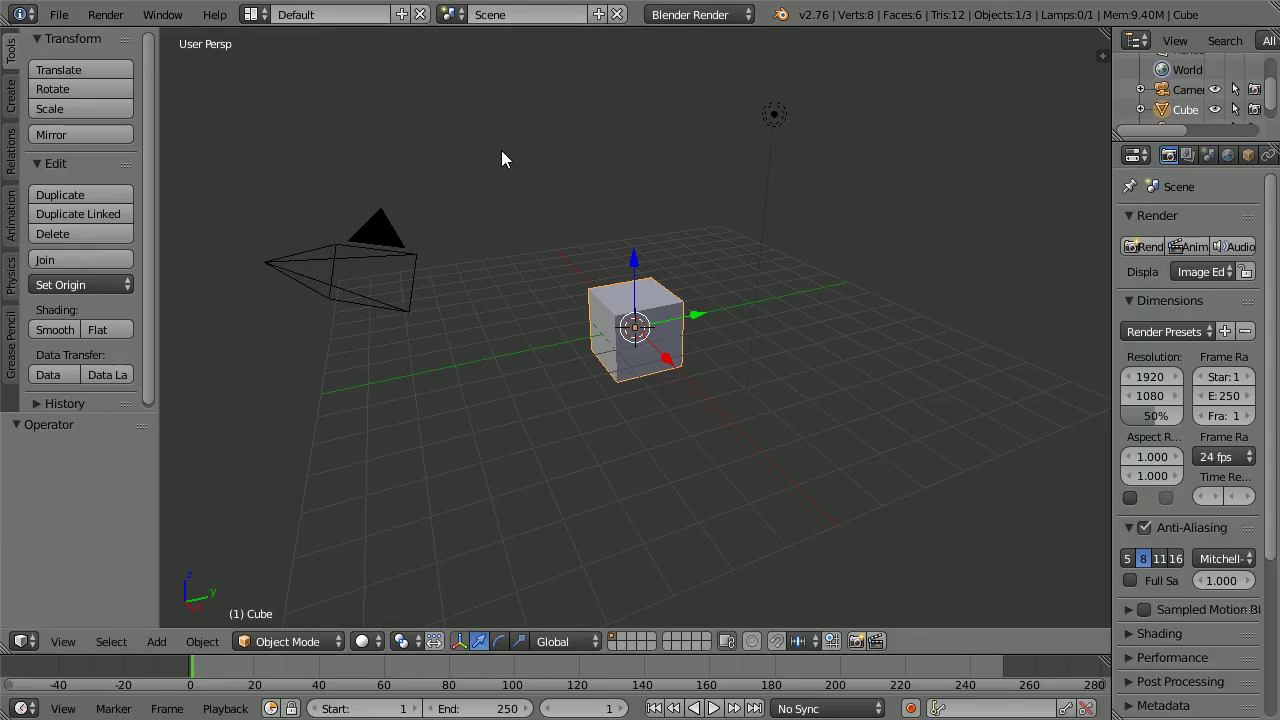
Delete the default camera, lamp and cube so the scene is empty.
{"action": "key", "text": "a"}
{"action": "key", "text": "a"}
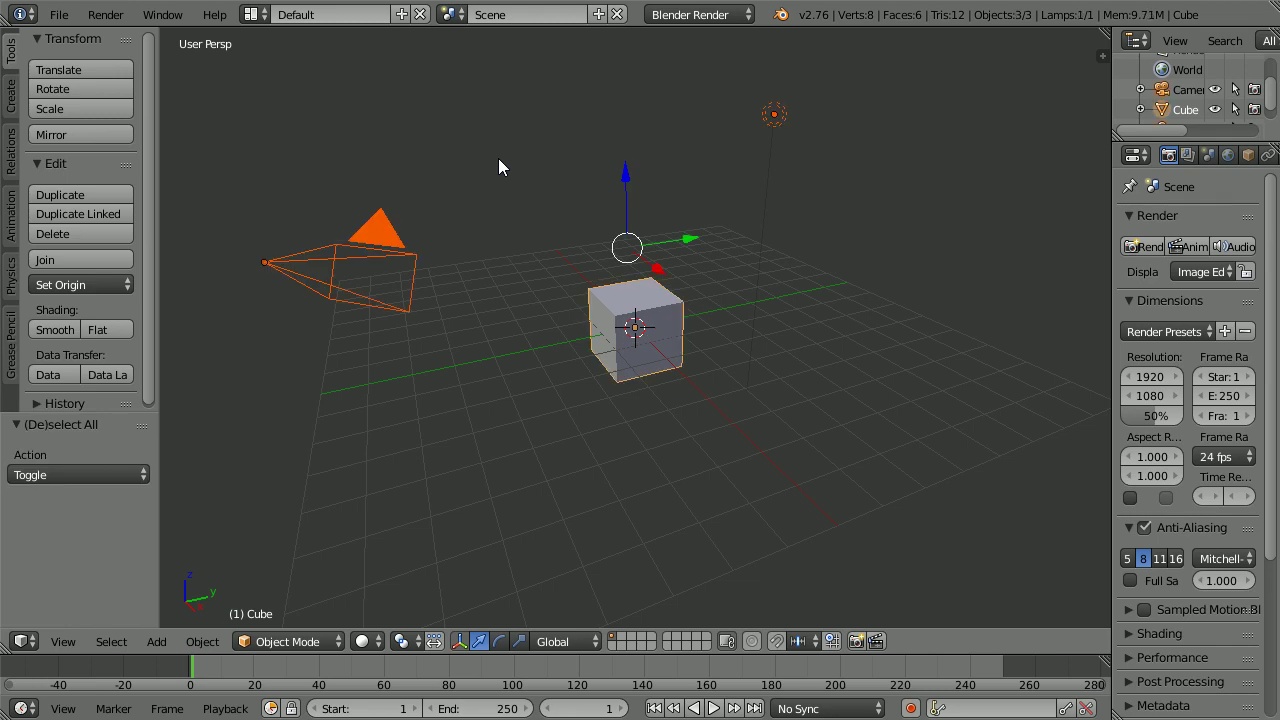
{"action": "key", "text": "x"}
{"action": "left_click", "coordinate": [498, 160]}
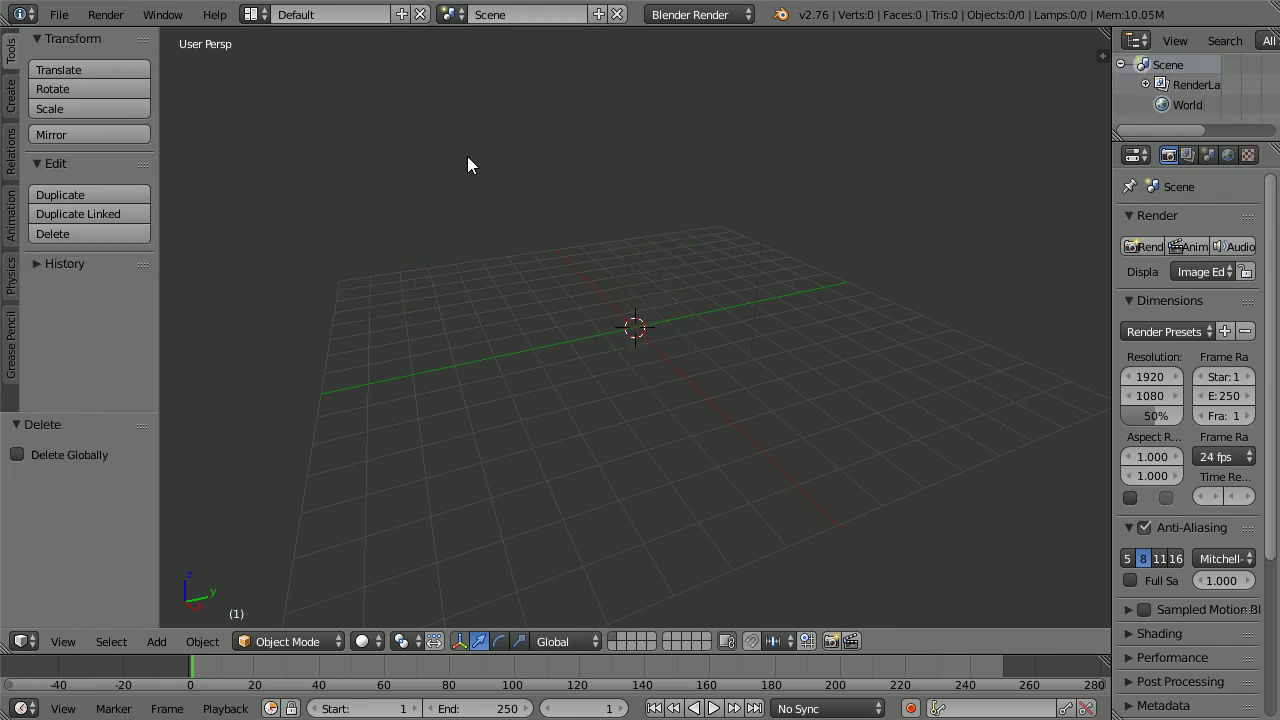
Import G:\chemistry\ethyne2.pdb as a Protein Data Bank file using the Meshhalf preset.
{"action": "left_click", "coordinate": [59, 14]}
{"action": "mouse_move", "coordinate": [140, 377]}
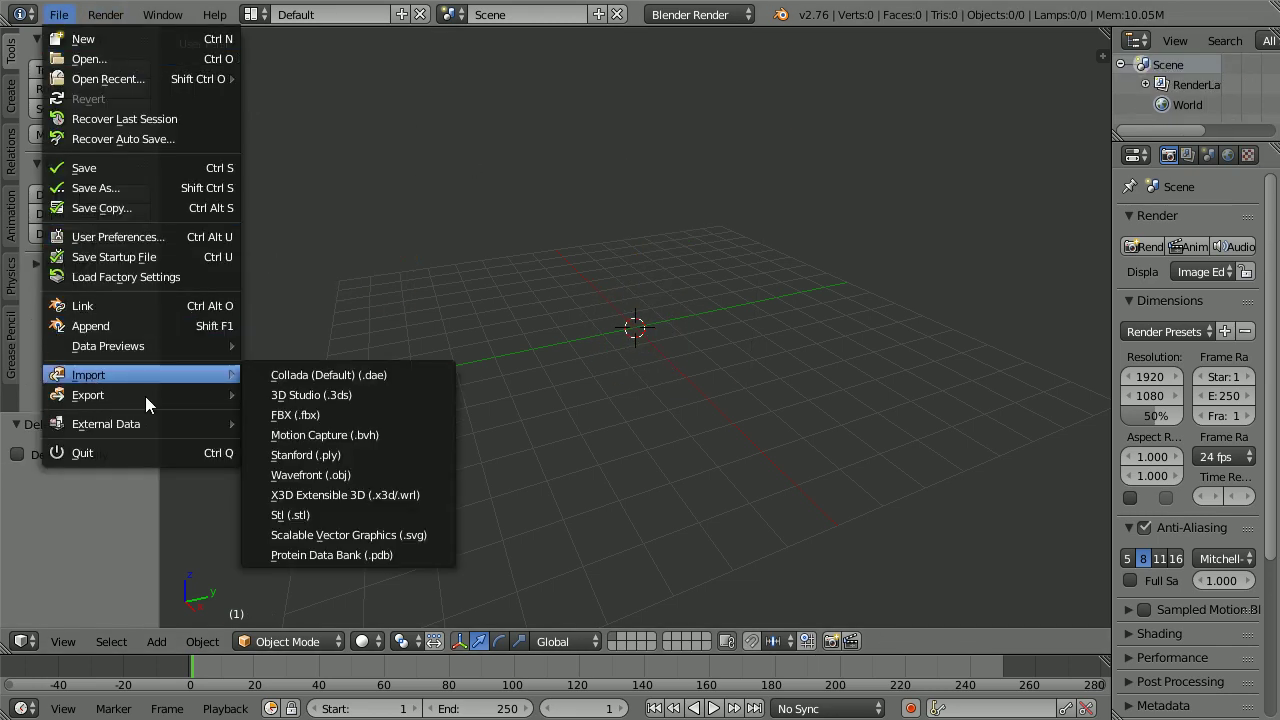
{"action": "left_click", "coordinate": [401, 559]}
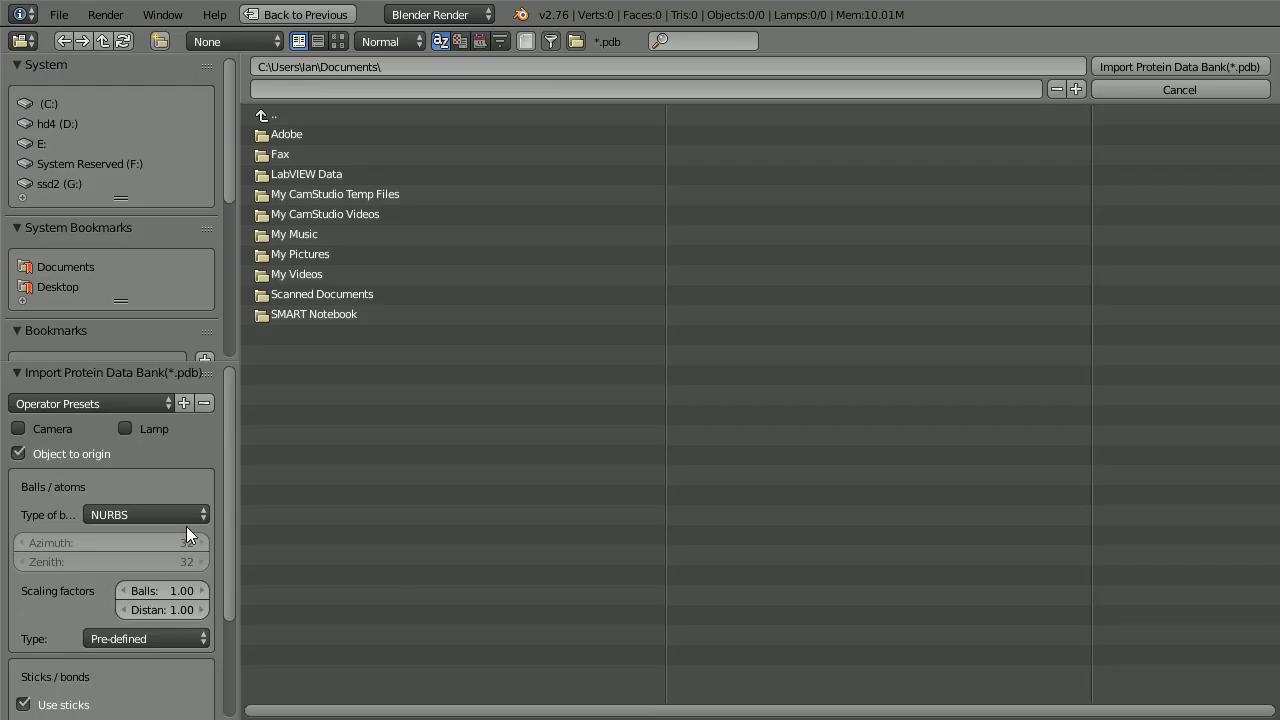
{"action": "left_click", "coordinate": [102, 404]}
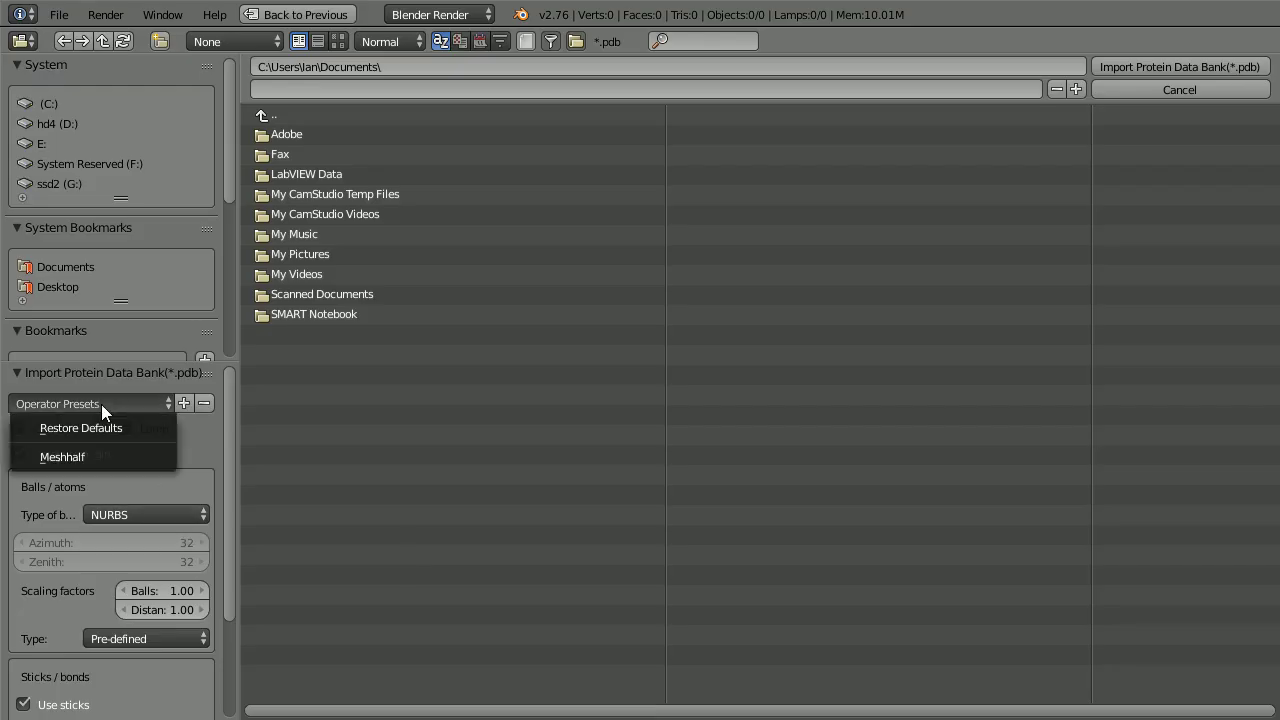
{"action": "left_click", "coordinate": [116, 464]}
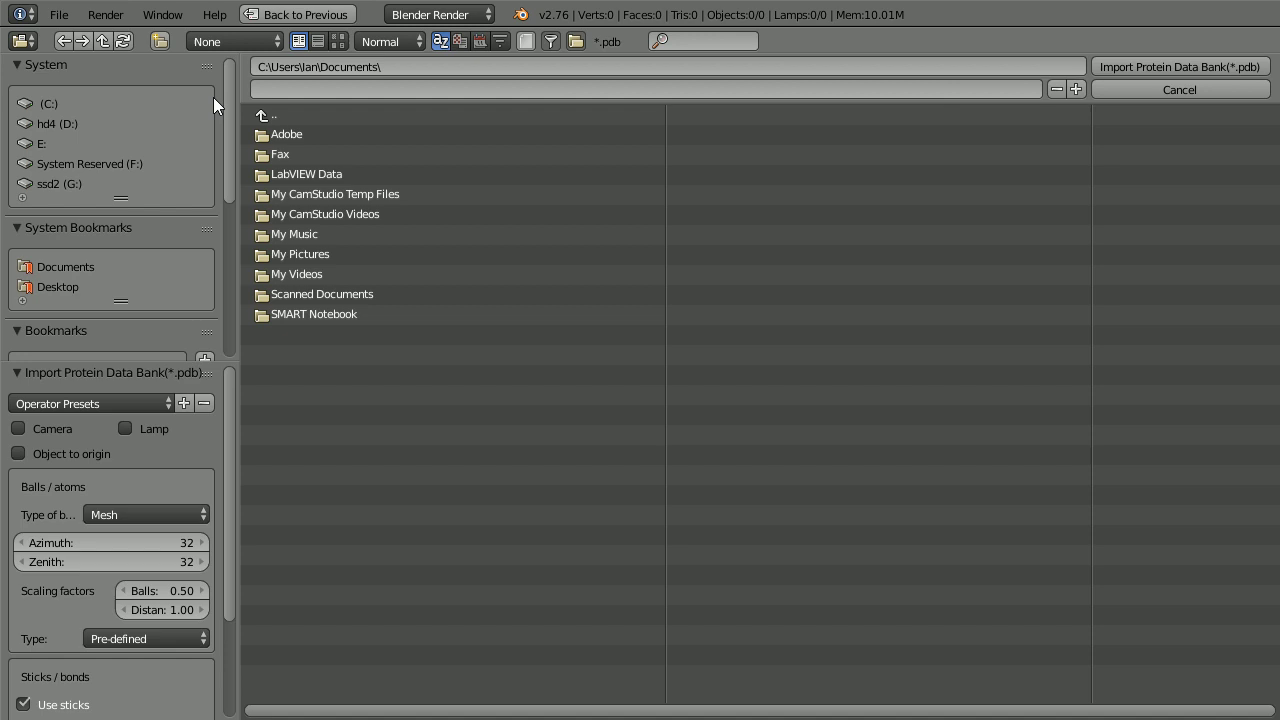
{"action": "left_click", "coordinate": [60, 184]}
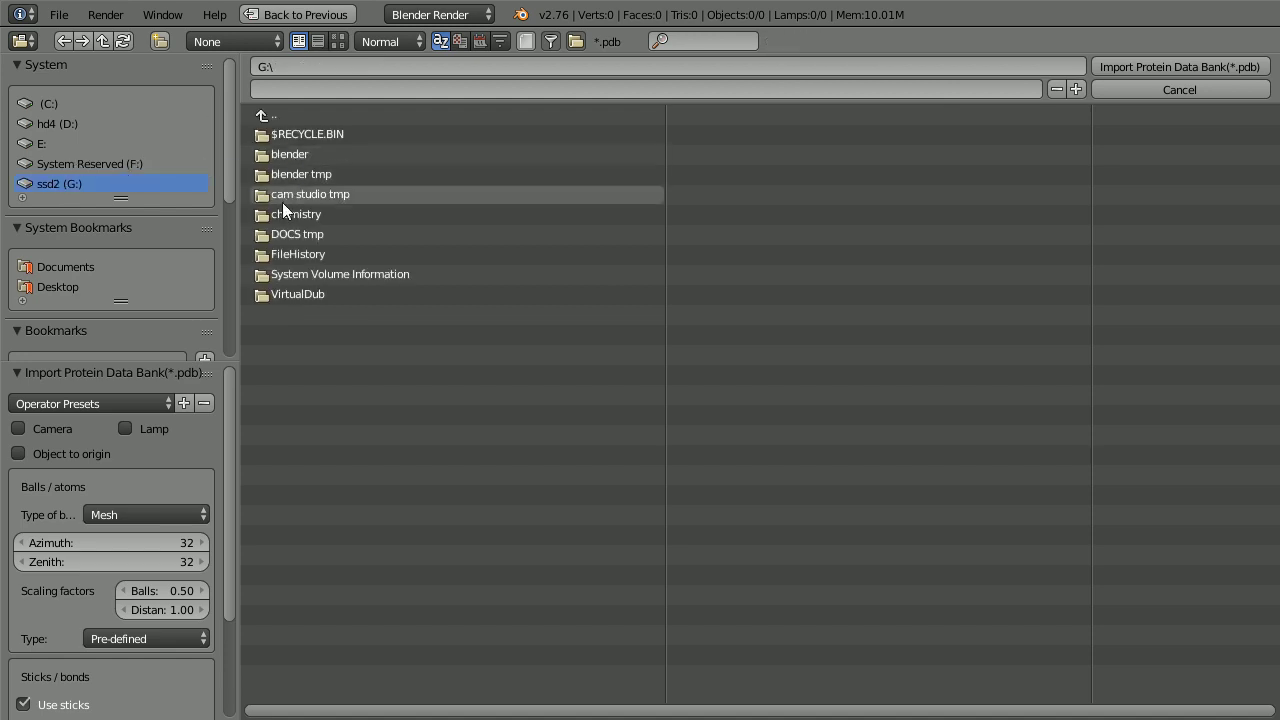
{"action": "left_click", "coordinate": [279, 207]}
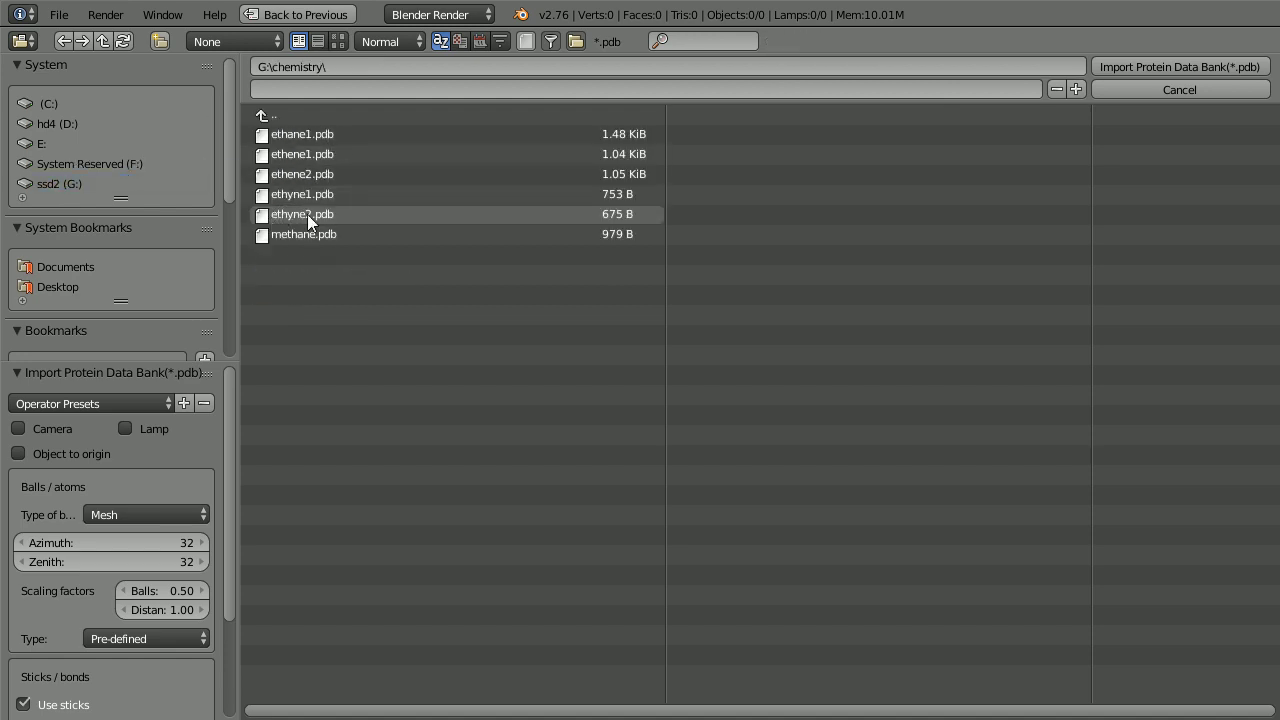
{"action": "left_click", "coordinate": [320, 214]}
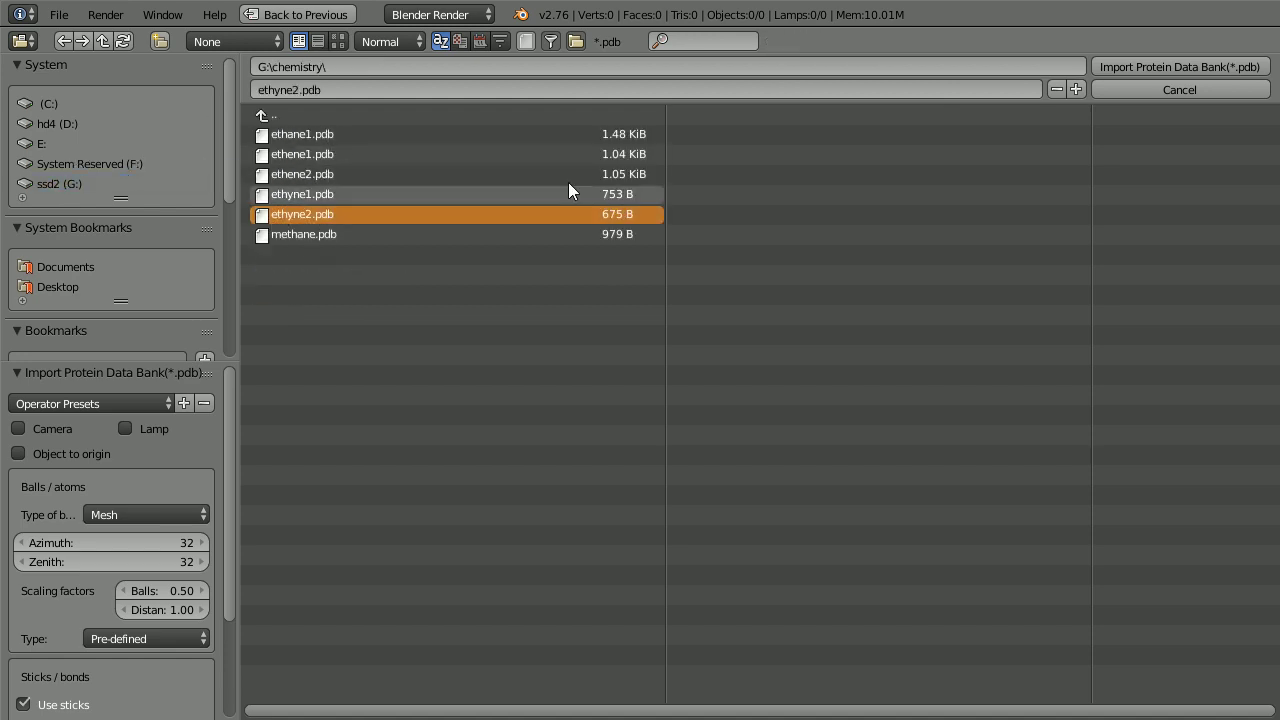
{"action": "left_click", "coordinate": [1131, 70]}
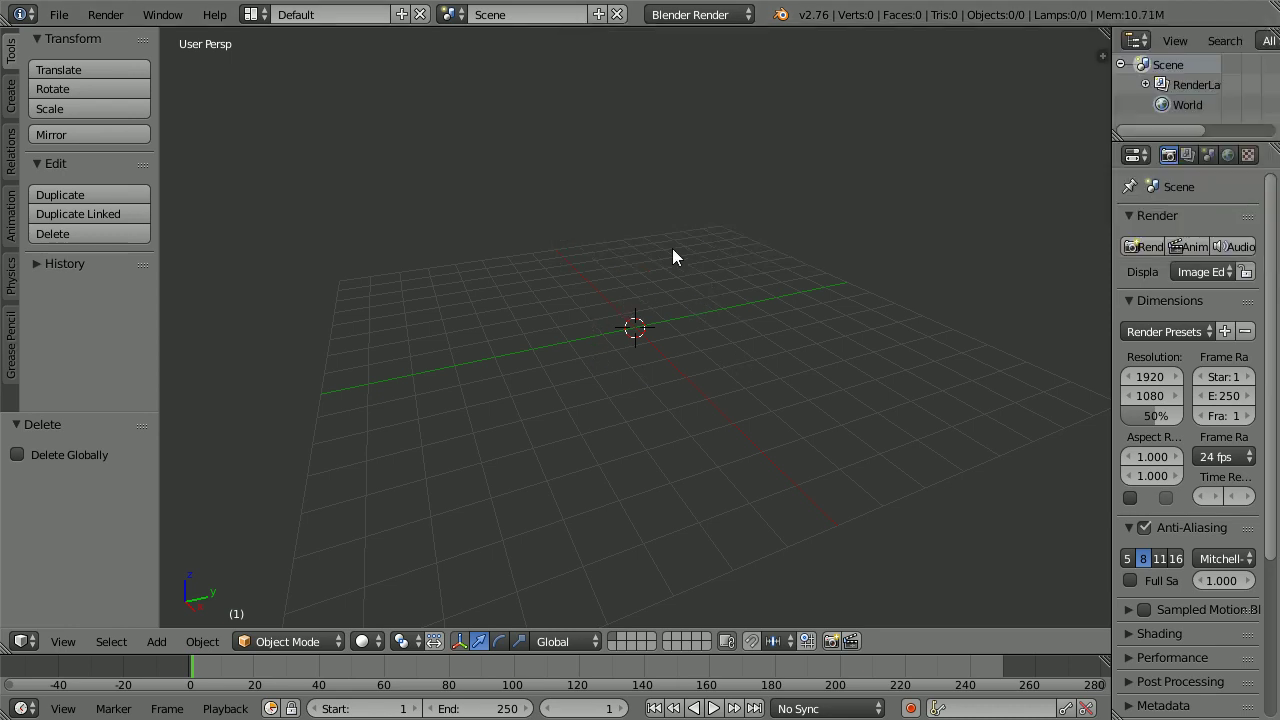
Import ethyne1.pdb as a Protein Data Bank file with the Meshhalf preset.
{"action": "left_click", "coordinate": [59, 14]}
{"action": "mouse_move", "coordinate": [146, 372]}
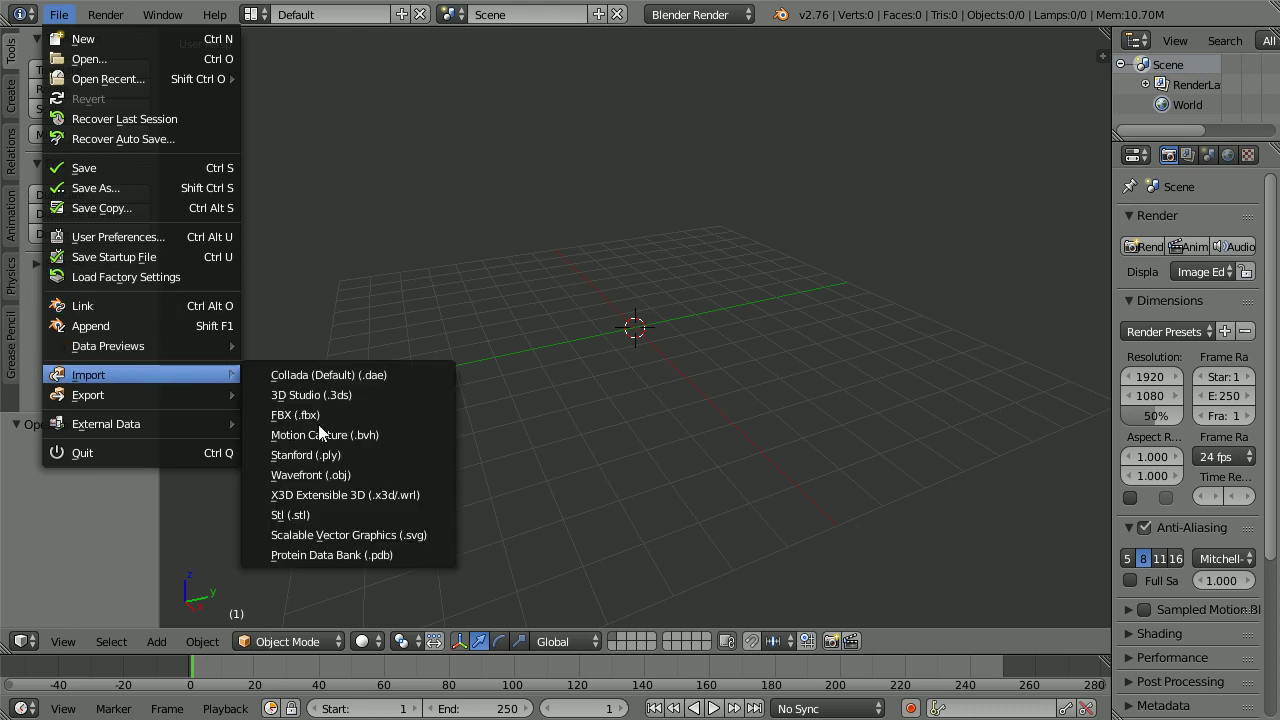
{"action": "left_click", "coordinate": [366, 561]}
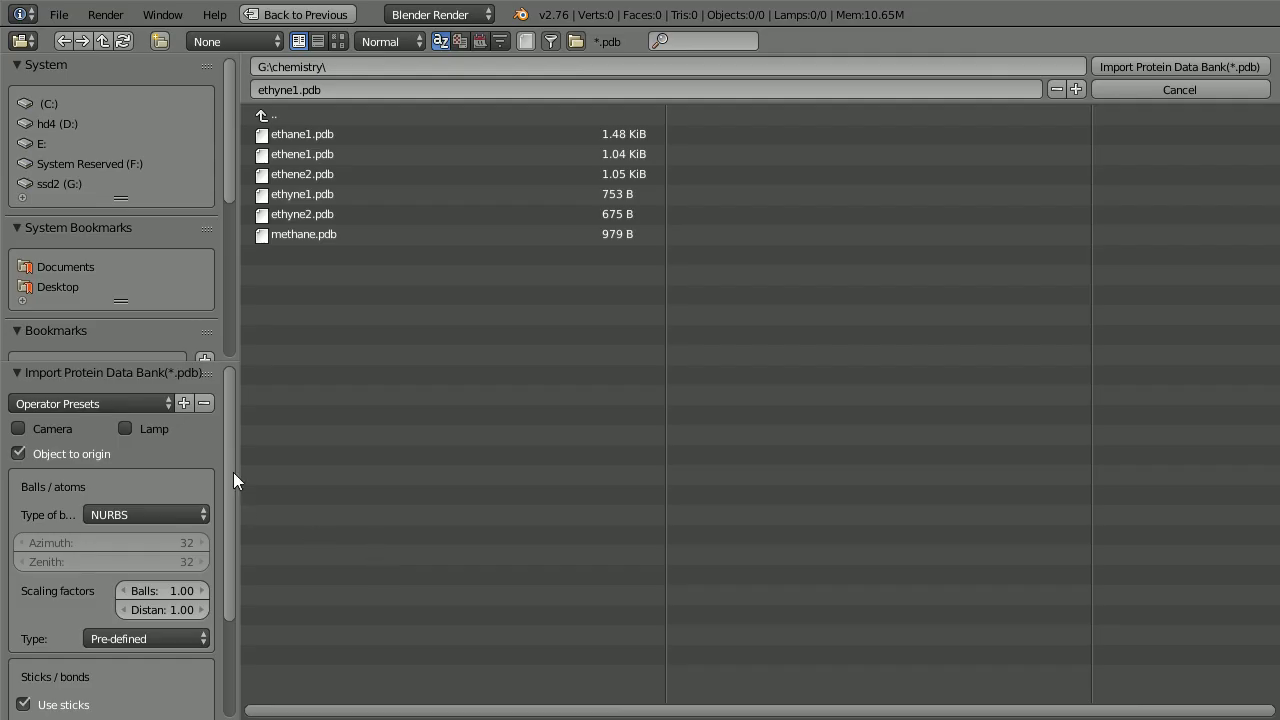
{"action": "left_click", "coordinate": [114, 400]}
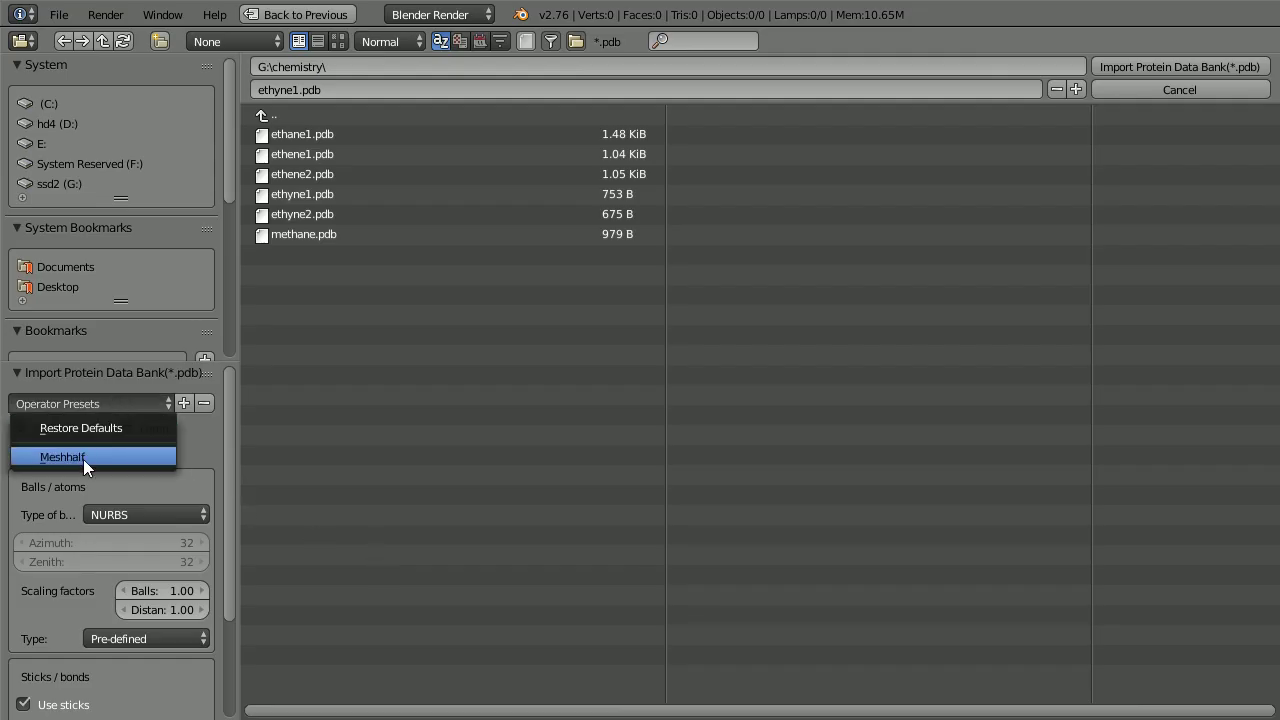
{"action": "left_click", "coordinate": [118, 460]}
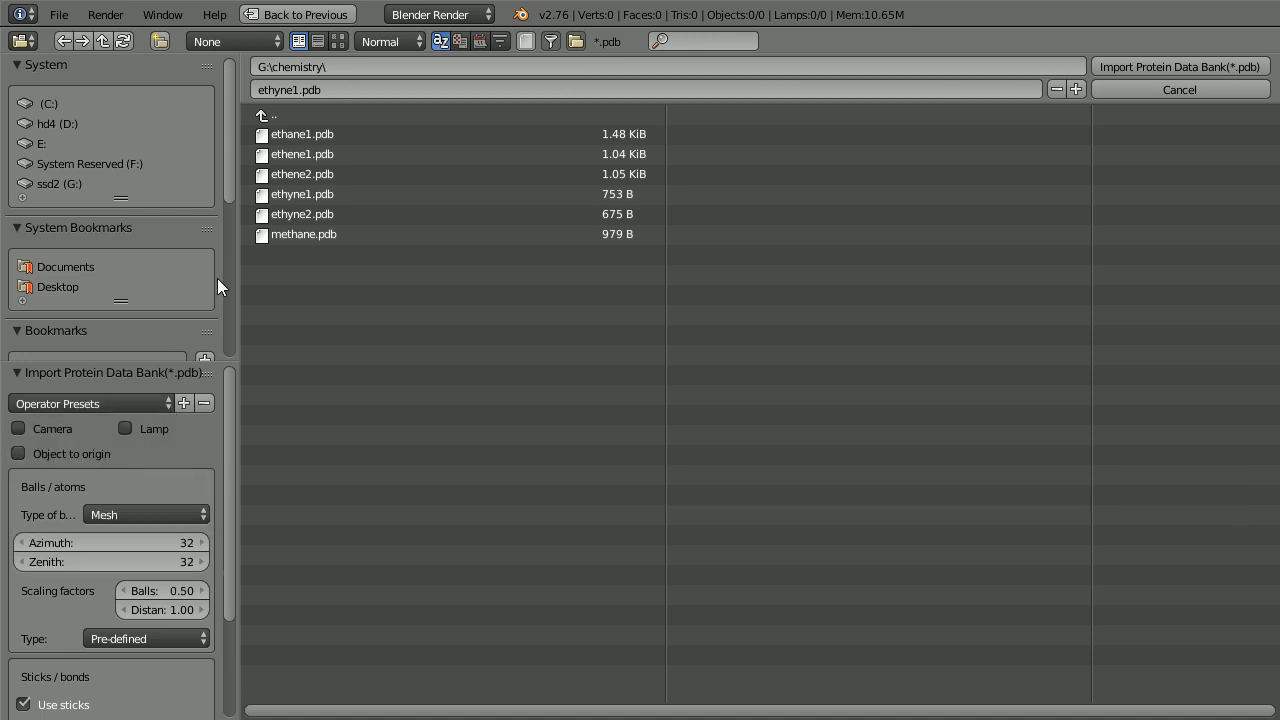
{"action": "left_click", "coordinate": [350, 196]}
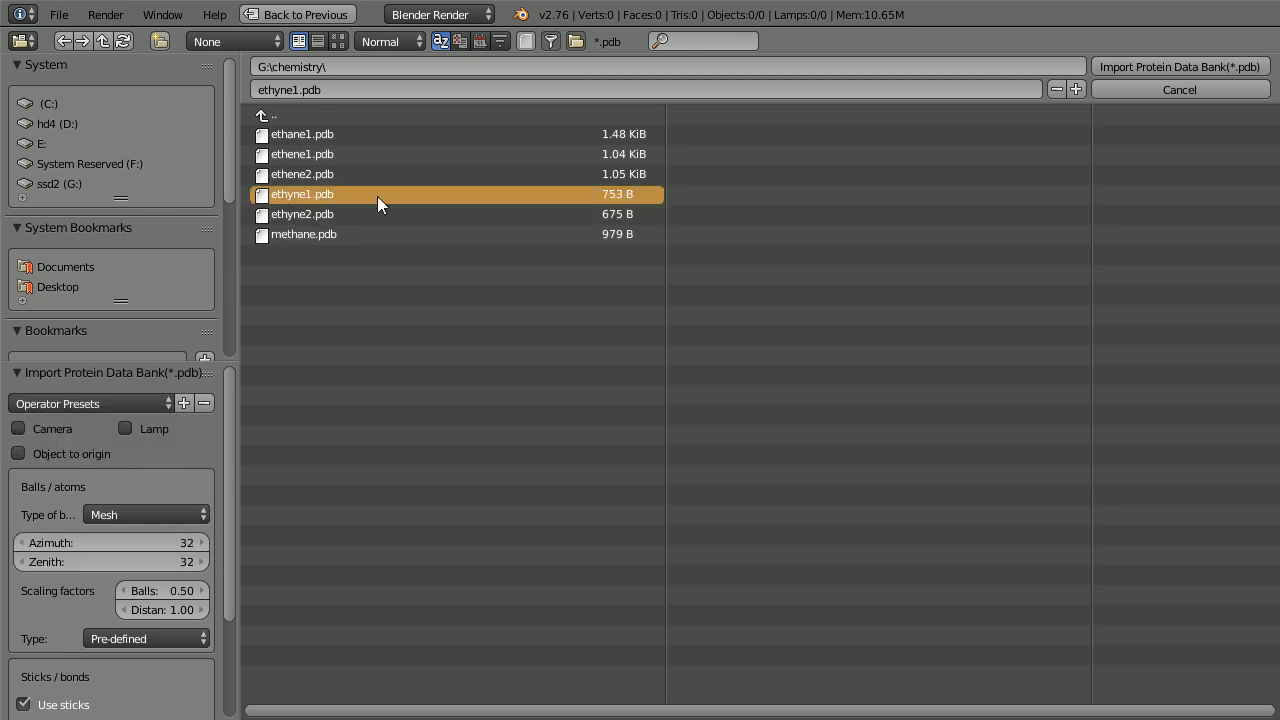
{"action": "left_click", "coordinate": [1182, 65]}
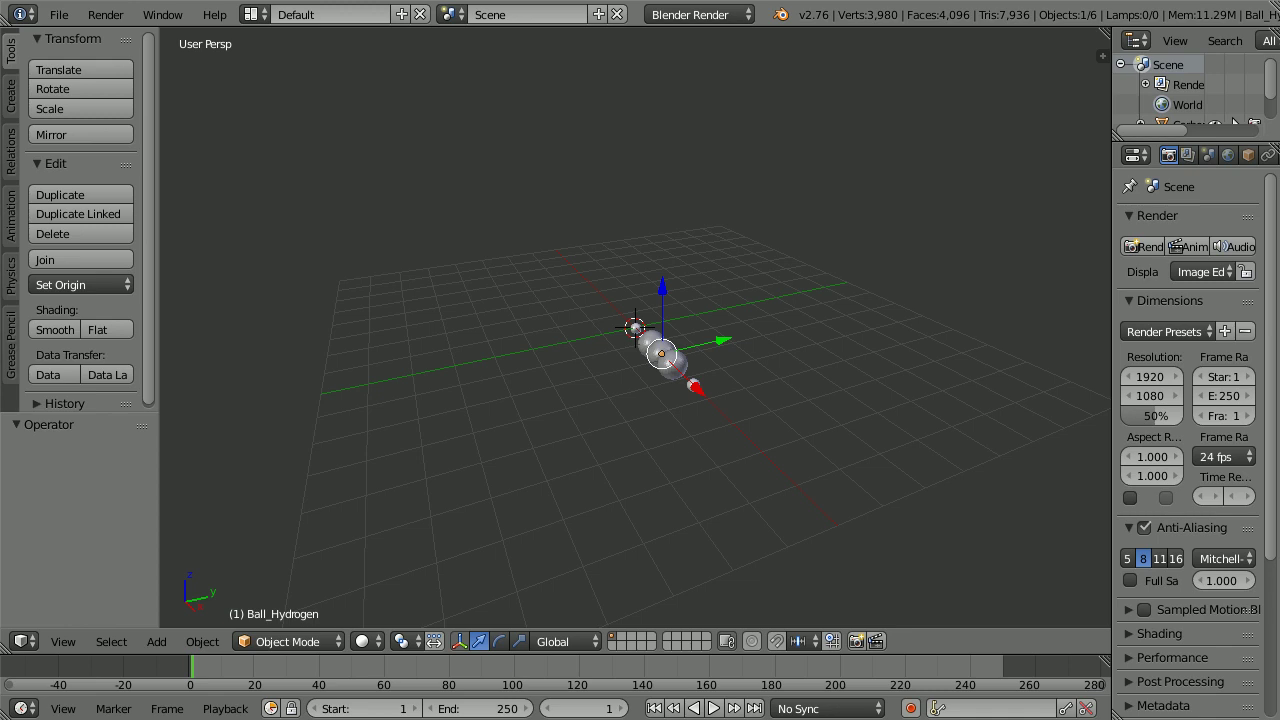
View the molecule from the side and enlarge the outliner to list Carbon and Hydrogen.
{"action": "key", "text": "KP_6"}
{"action": "key", "text": "KP_6"}
{"action": "key", "text": "KP_6"}
{"action": "key", "text": "KP_6"}
{"action": "key", "text": "KP_6"}
{"action": "key", "text": "KP_6"}
{"action": "key", "text": "KP_6"}
{"action": "scroll", "coordinate": [777, 383], "scroll_direction": "up", "scroll_amount": 4}
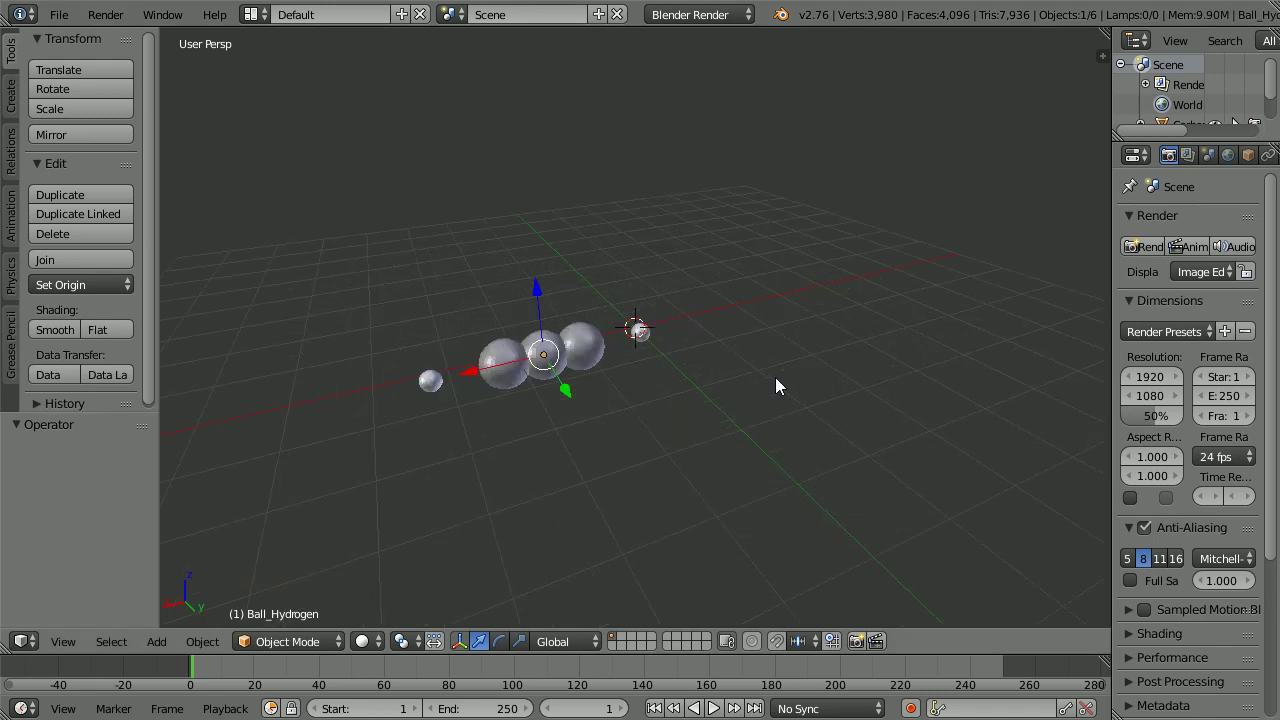
{"action": "left_click_drag", "start_coordinate": [1173, 142], "coordinate": [1170, 215]}
{"action": "left_click_drag", "start_coordinate": [1114, 171], "coordinate": [990, 171]}
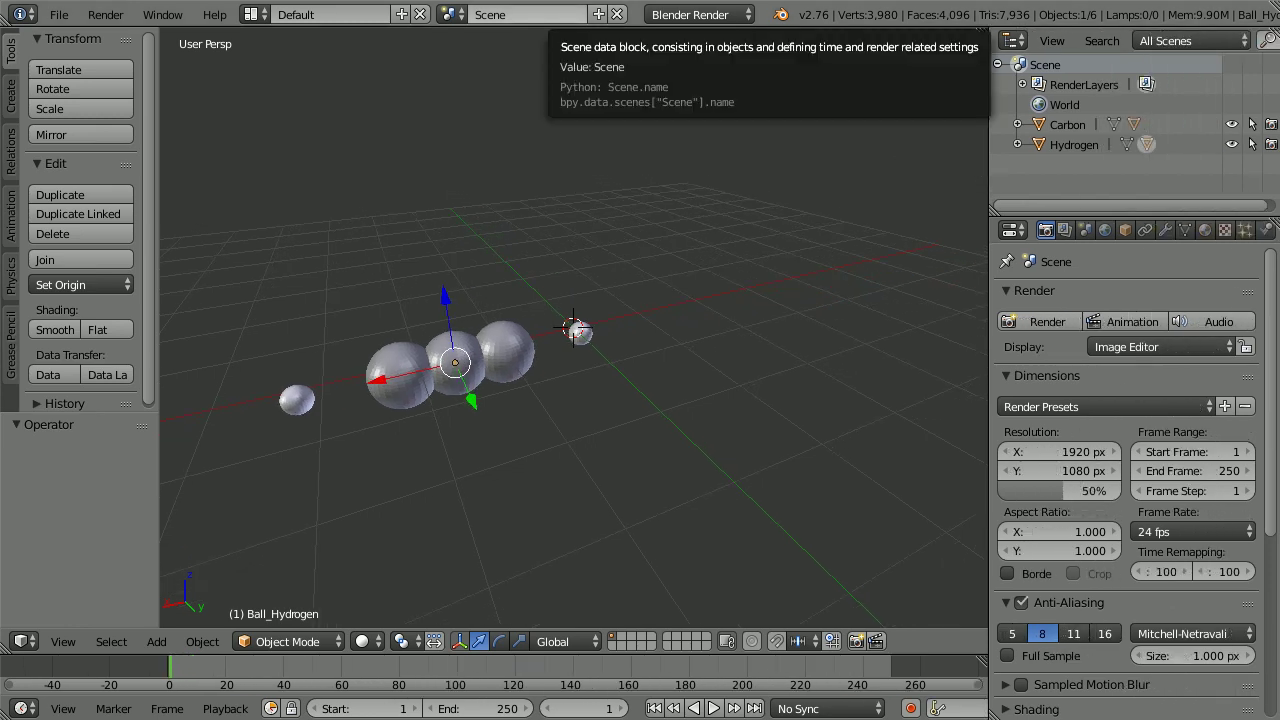
Select all objects and apply Make Duplicates Real to the atom balls.
{"action": "key", "text": "a"}
{"action": "key", "text": "a"}
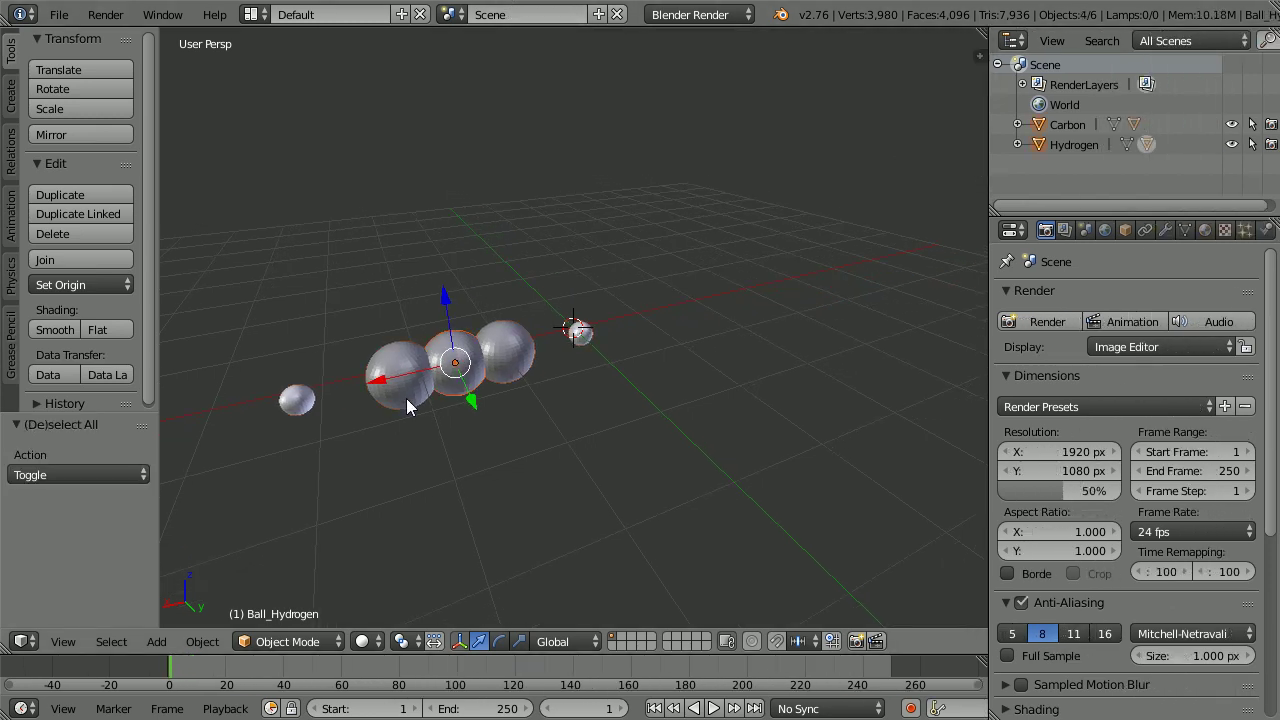
{"action": "left_click", "coordinate": [202, 641]}
{"action": "mouse_move", "coordinate": [236, 490]}
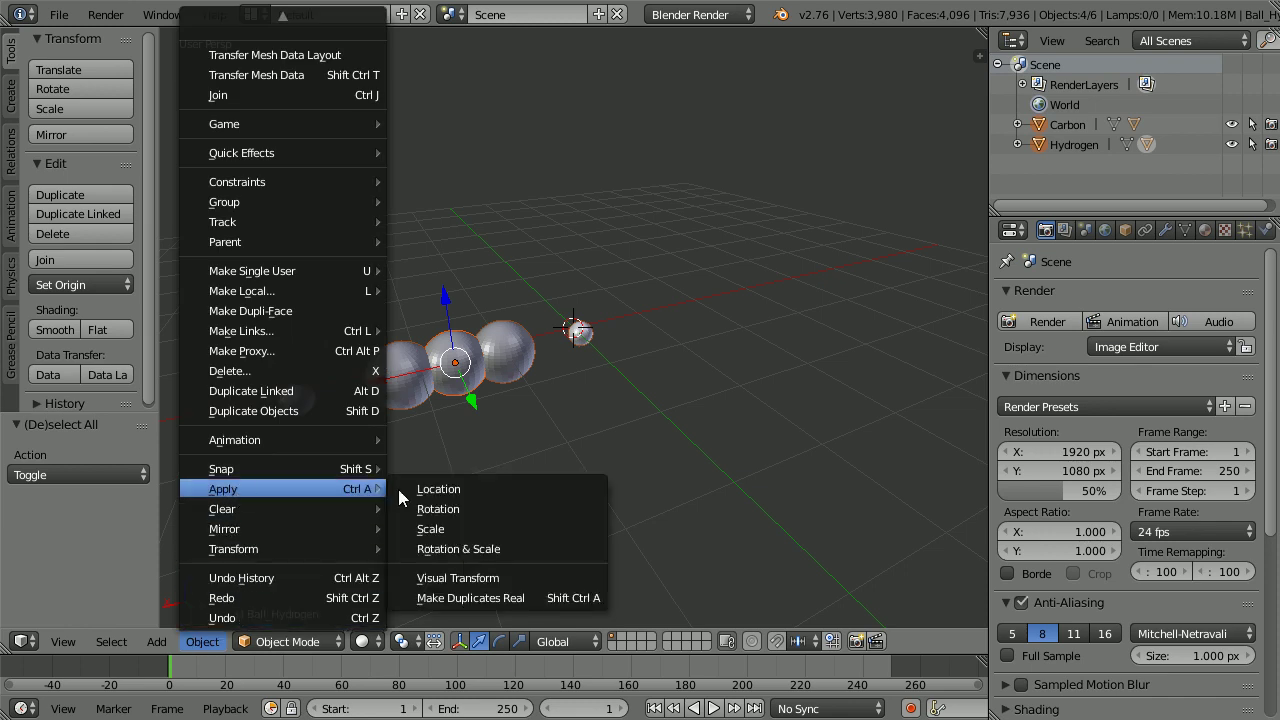
{"action": "left_click", "coordinate": [588, 602]}
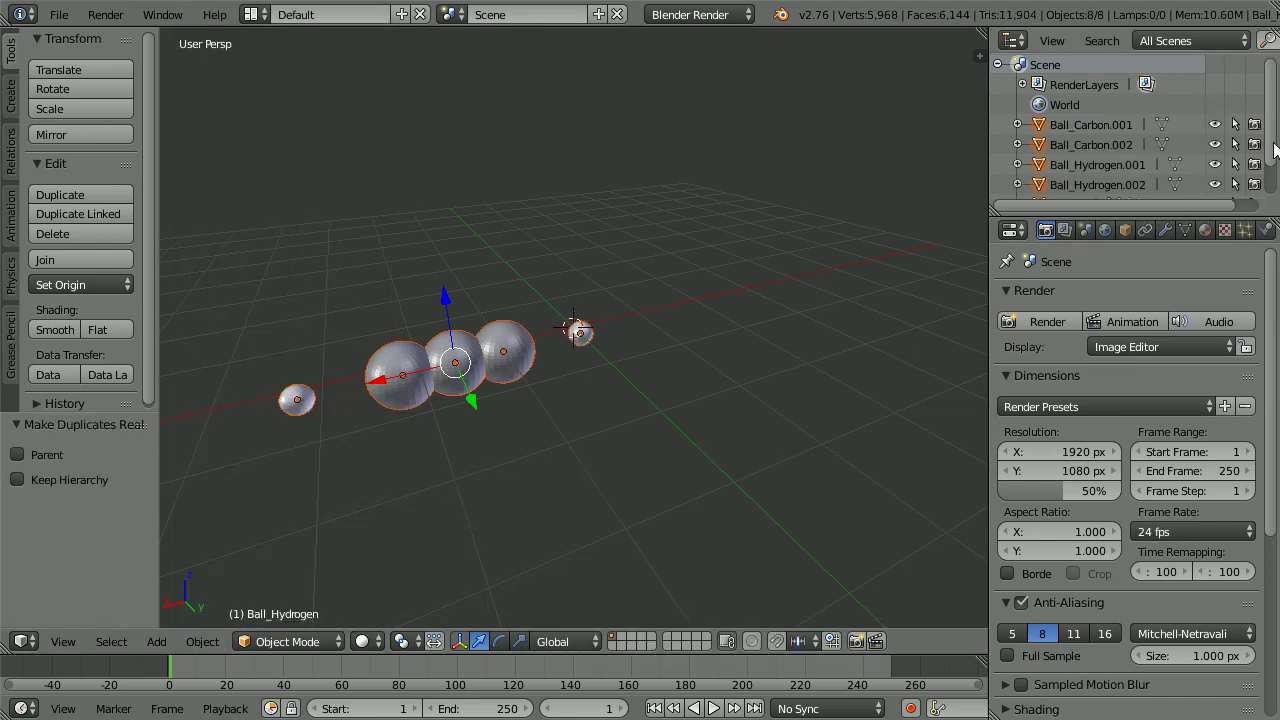
Delete the Carbon and Hydrogen parent hierarchies, then select Ball_Carbon.001.
{"action": "left_click_drag", "start_coordinate": [1275, 148], "coordinate": [1275, 200]}
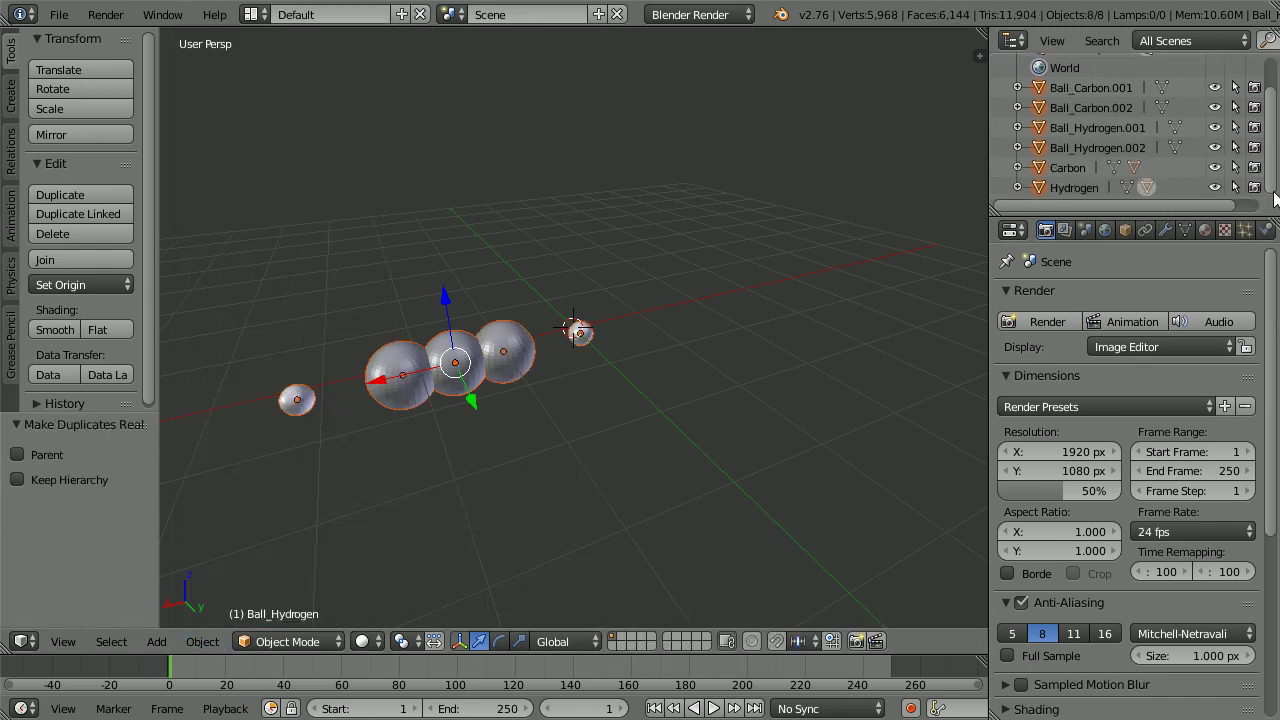
{"action": "right_click", "coordinate": [1070, 168]}
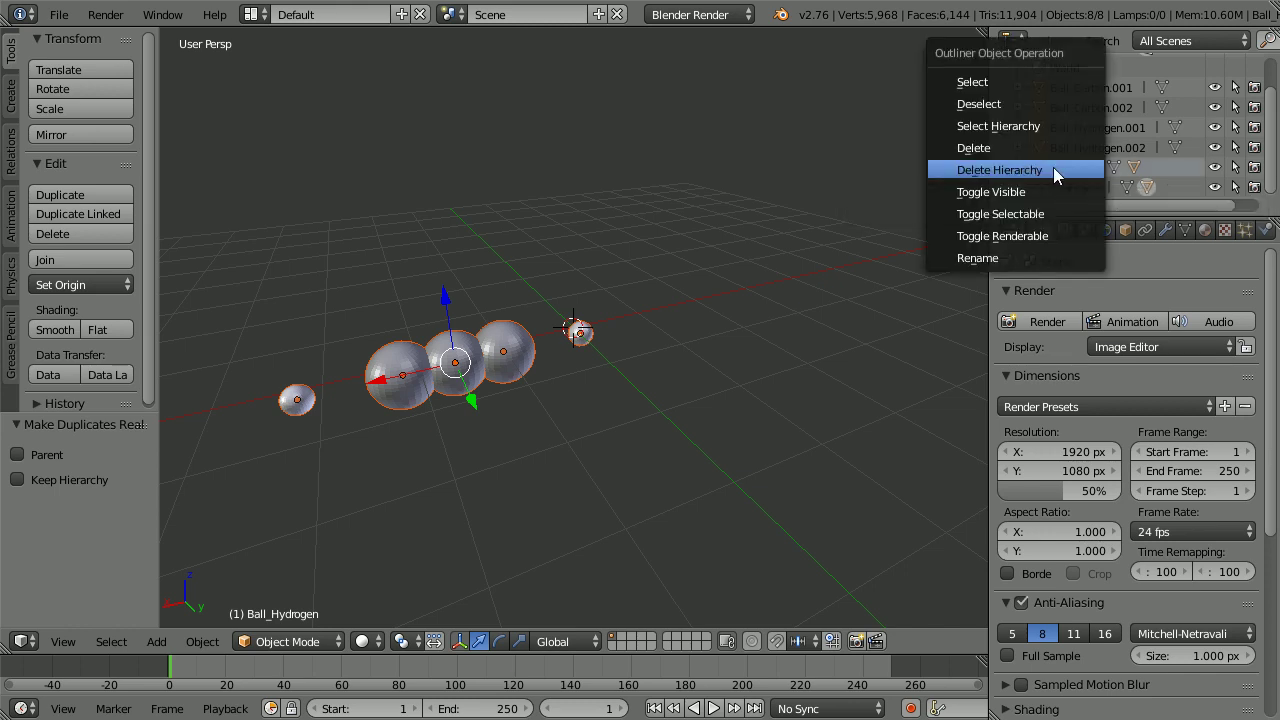
{"action": "left_click", "coordinate": [1053, 170]}
{"action": "right_click", "coordinate": [1070, 186]}
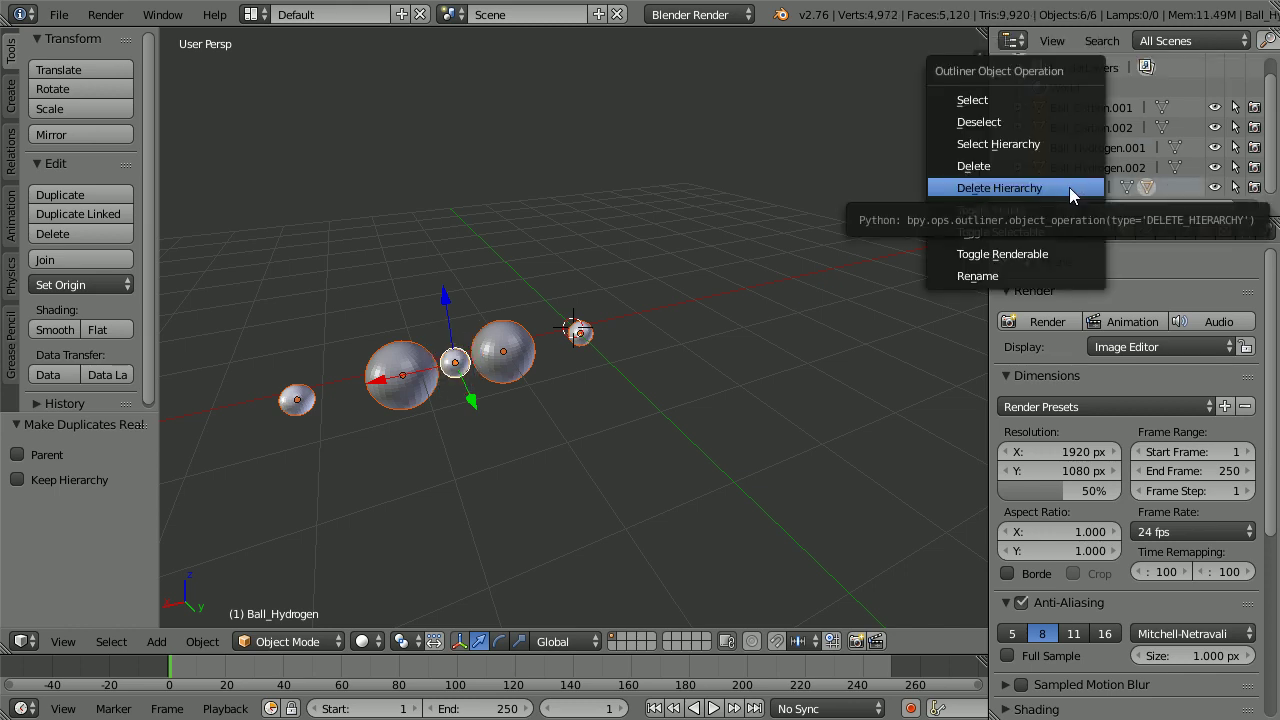
{"action": "left_click", "coordinate": [1069, 187]}
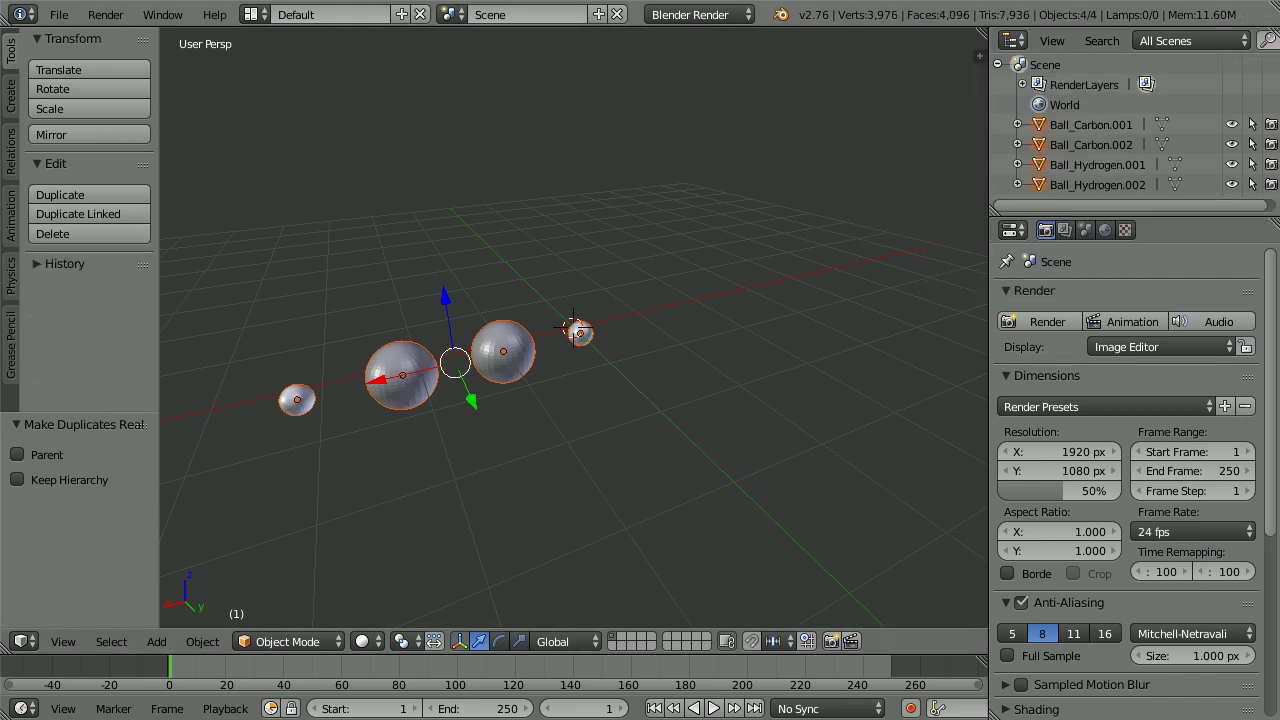
{"action": "right_click", "coordinate": [521, 360]}
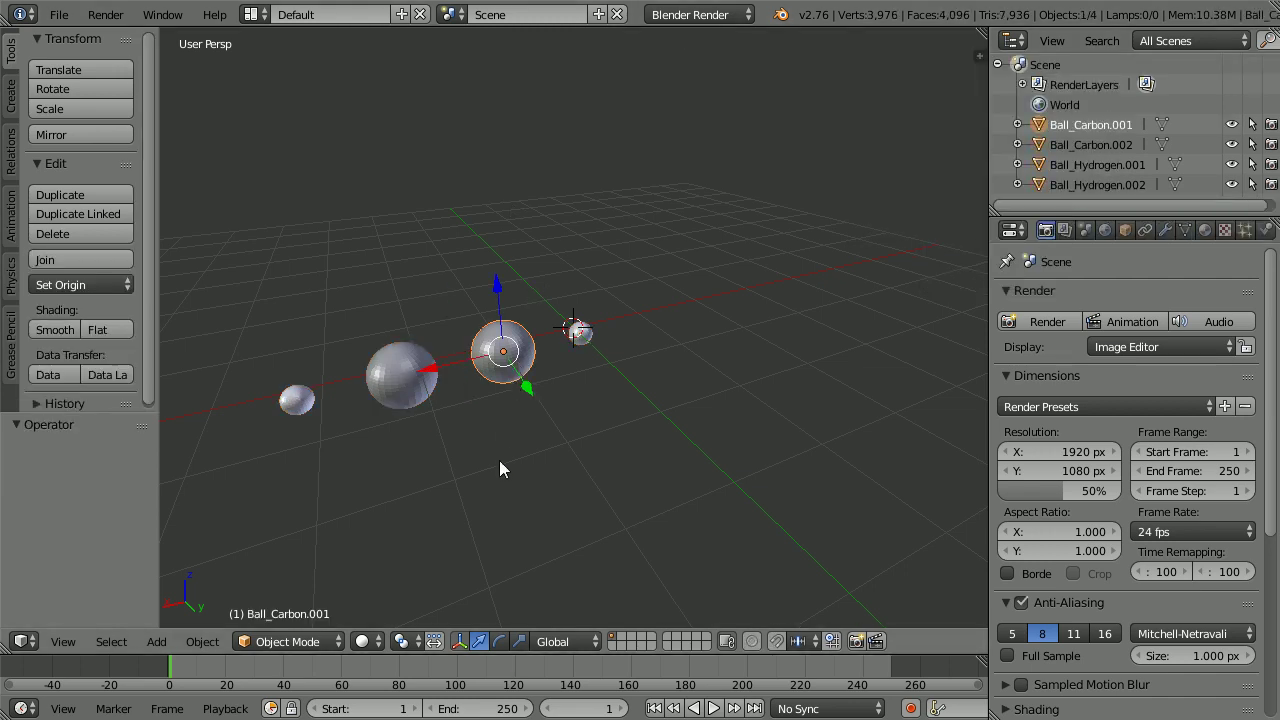
Join all four balls into one object and set its origin to geometry.
{"action": "key", "text": "a"}
{"action": "key", "text": "a"}
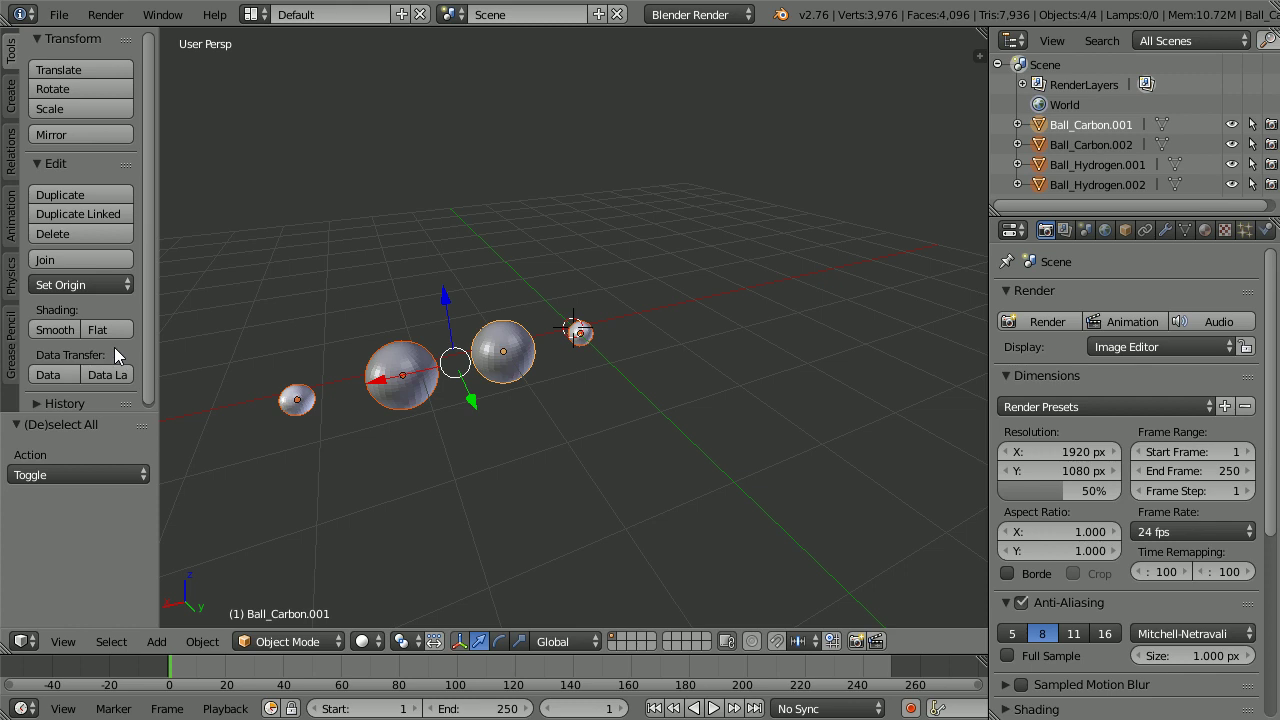
{"action": "left_click", "coordinate": [84, 260]}
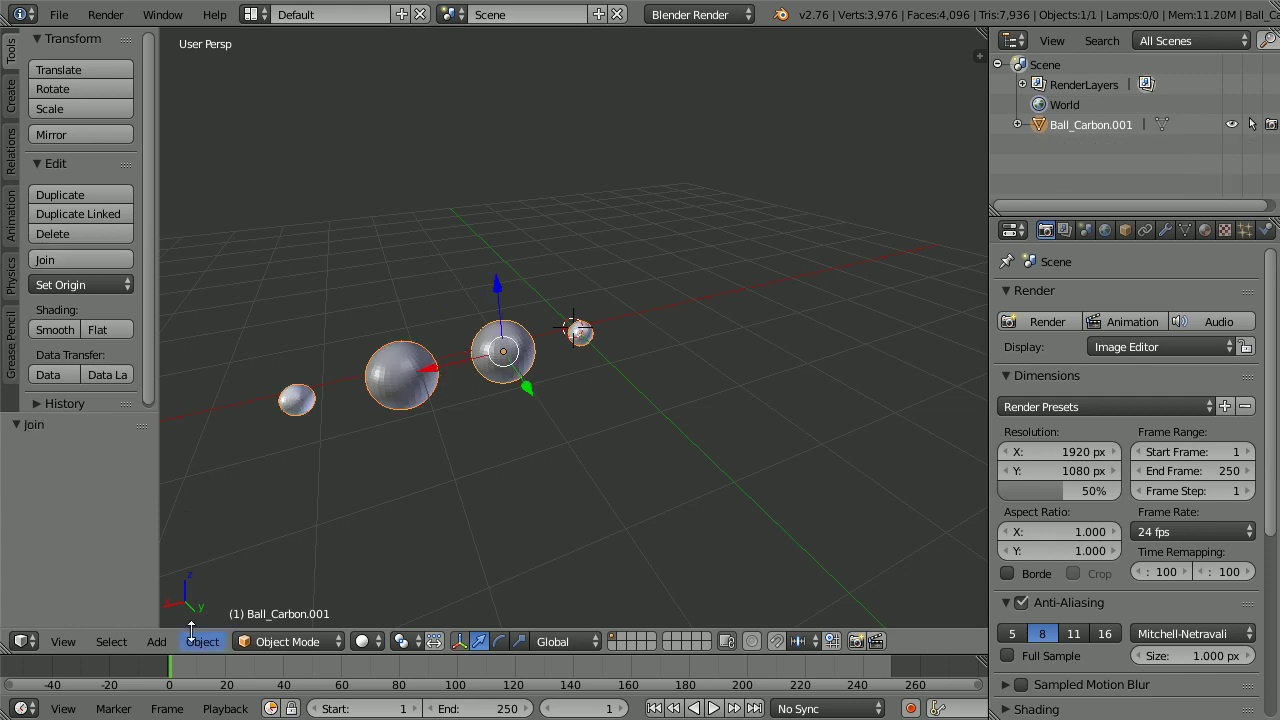
{"action": "left_click", "coordinate": [200, 641]}
{"action": "mouse_move", "coordinate": [211, 553]}
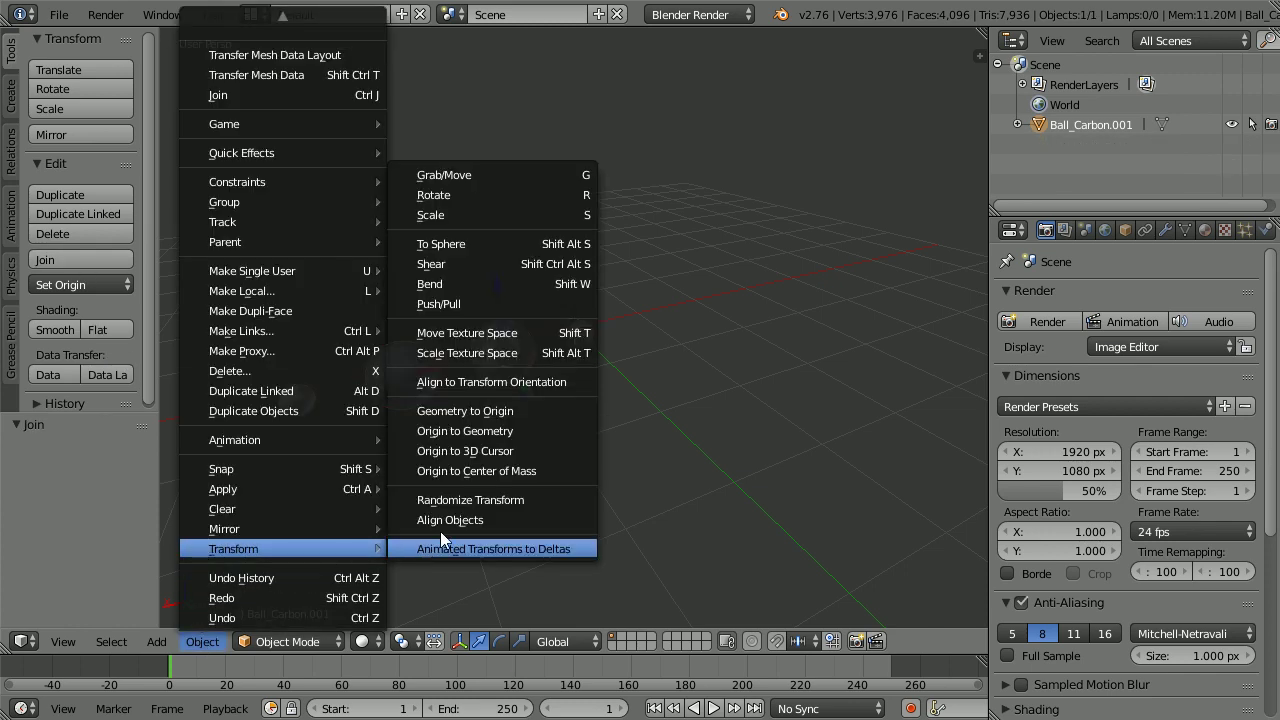
{"action": "left_click", "coordinate": [516, 430]}
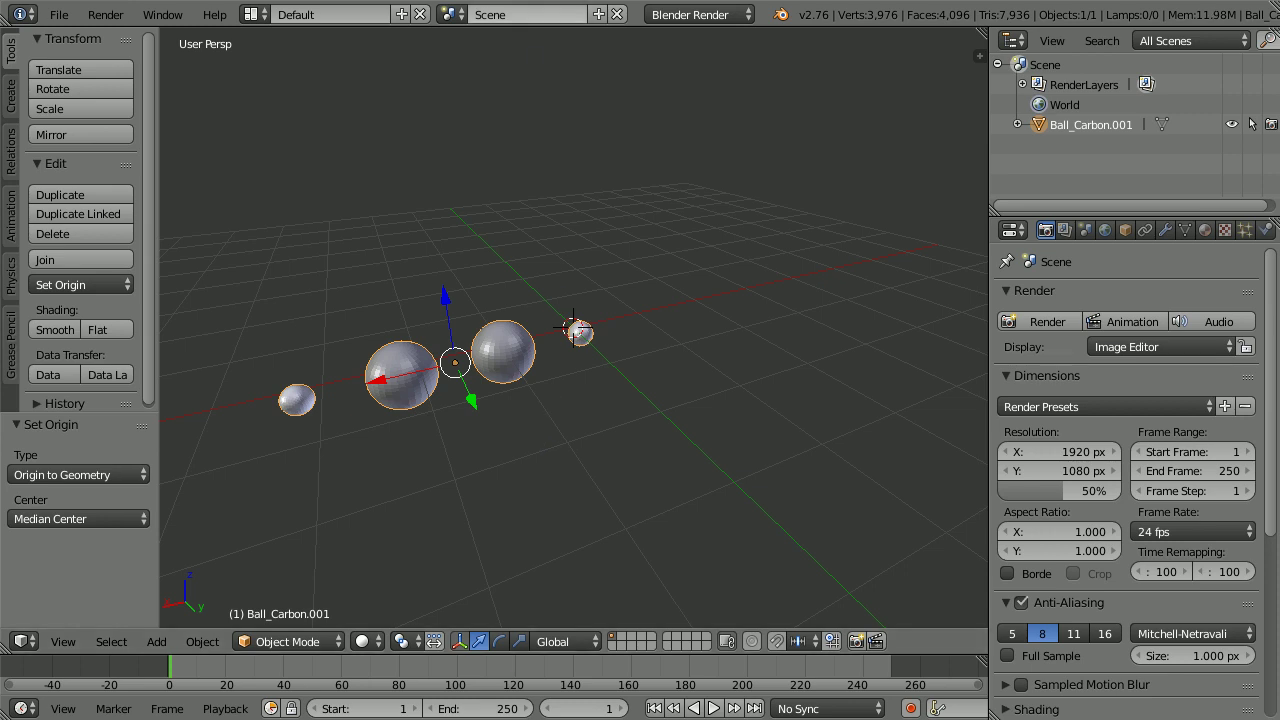
Set the joined object's location to X 0, Y 0, Z 0.
{"action": "left_click", "coordinate": [1125, 230]}
{"action": "left_click", "coordinate": [1030, 379]}
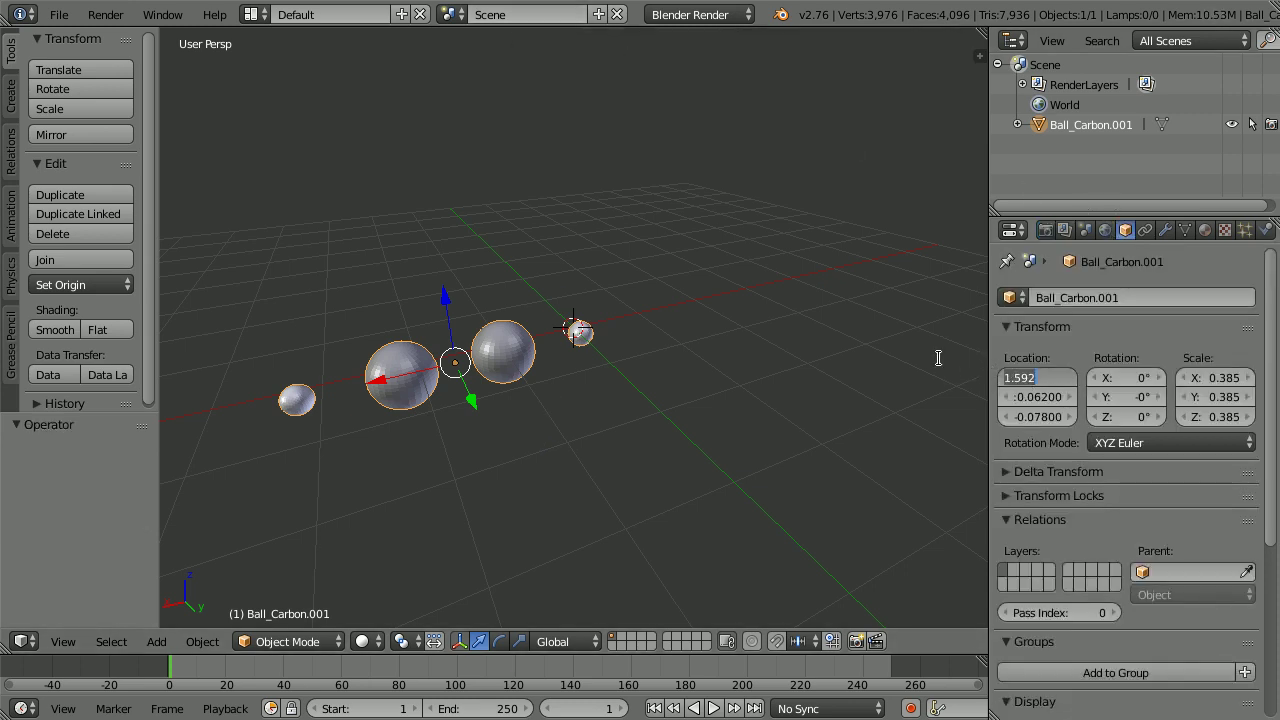
{"action": "type", "text": "0"}
{"action": "key", "text": "Tab"}
{"action": "type", "text": "0"}
{"action": "key", "text": "Tab"}
{"action": "type", "text": "0"}
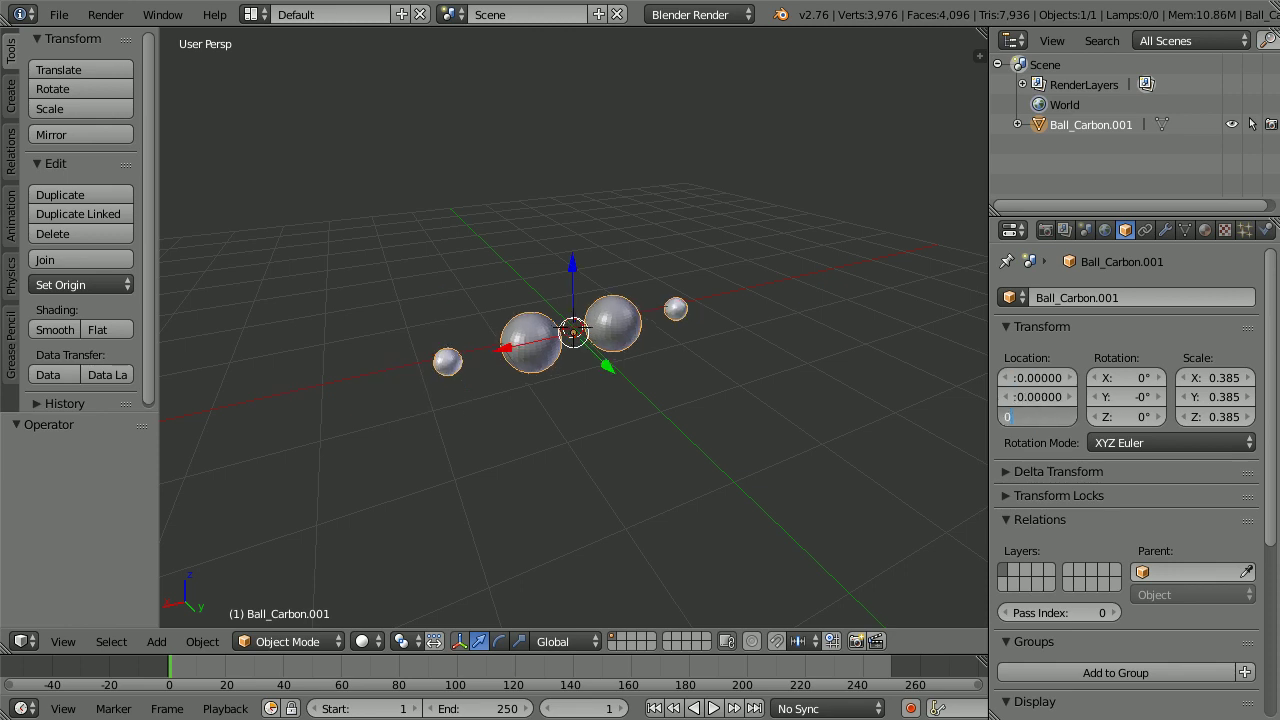
{"action": "key", "text": "Return"}
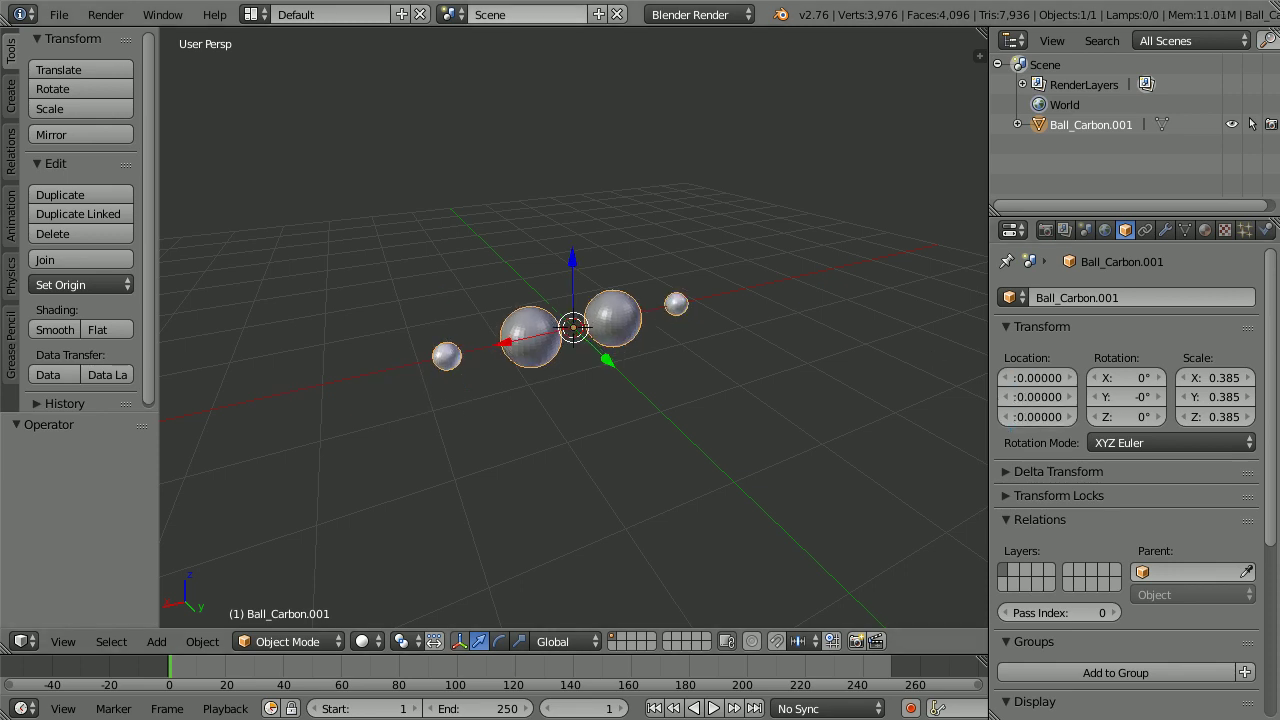
Add a cylinder, scale it to 0.1, then stretch it 6 times along Z.
{"action": "left_click", "coordinate": [158, 641]}
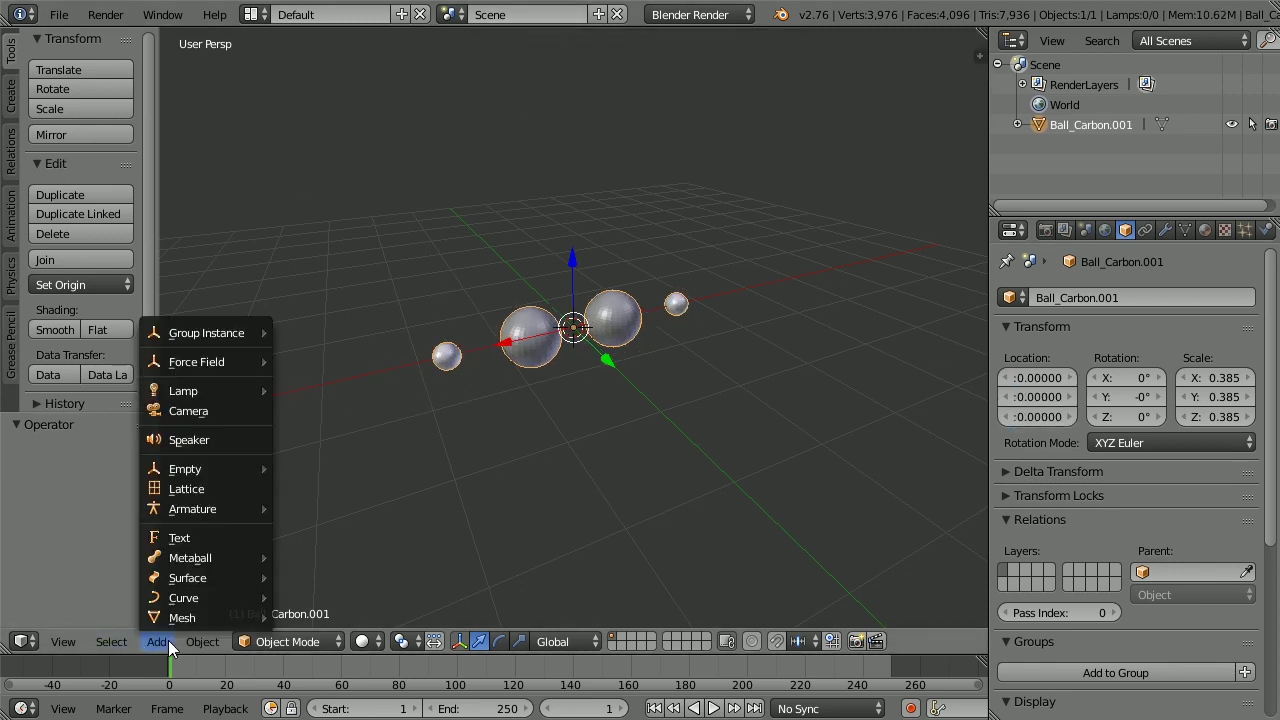
{"action": "mouse_move", "coordinate": [173, 616]}
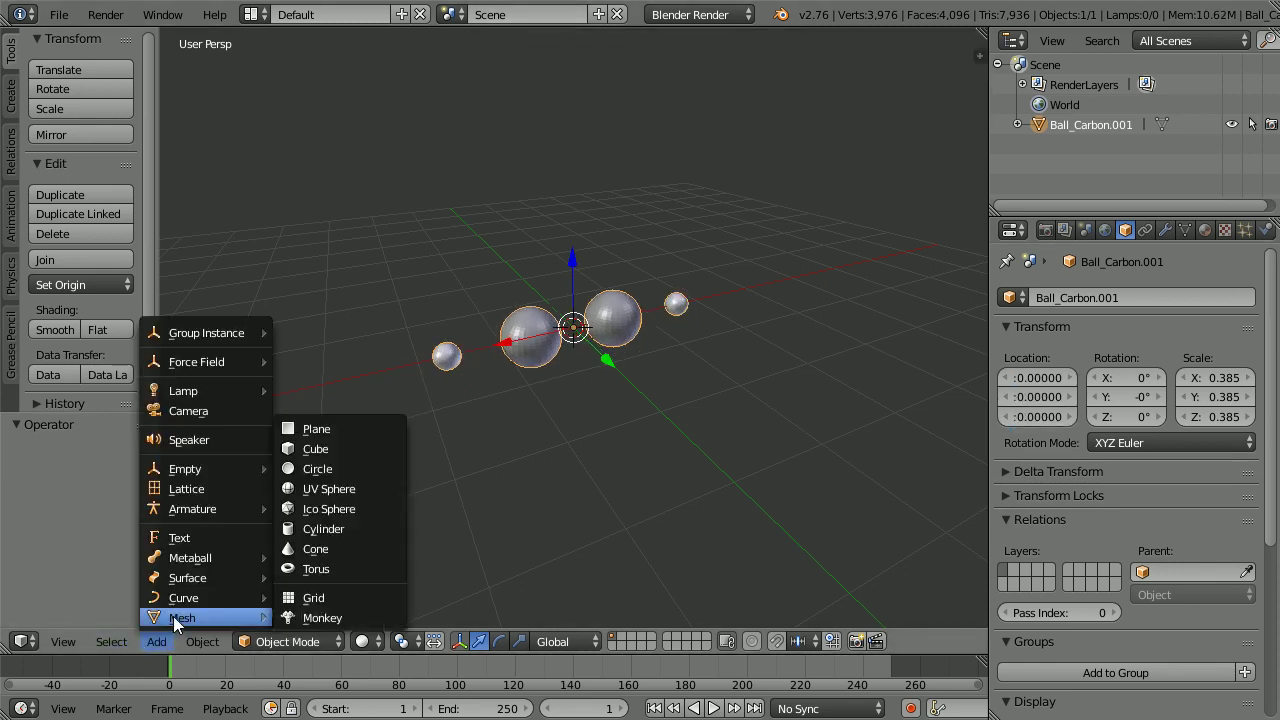
{"action": "left_click", "coordinate": [366, 529]}
{"action": "type", "text": "s.1"}
{"action": "key", "text": "Return"}
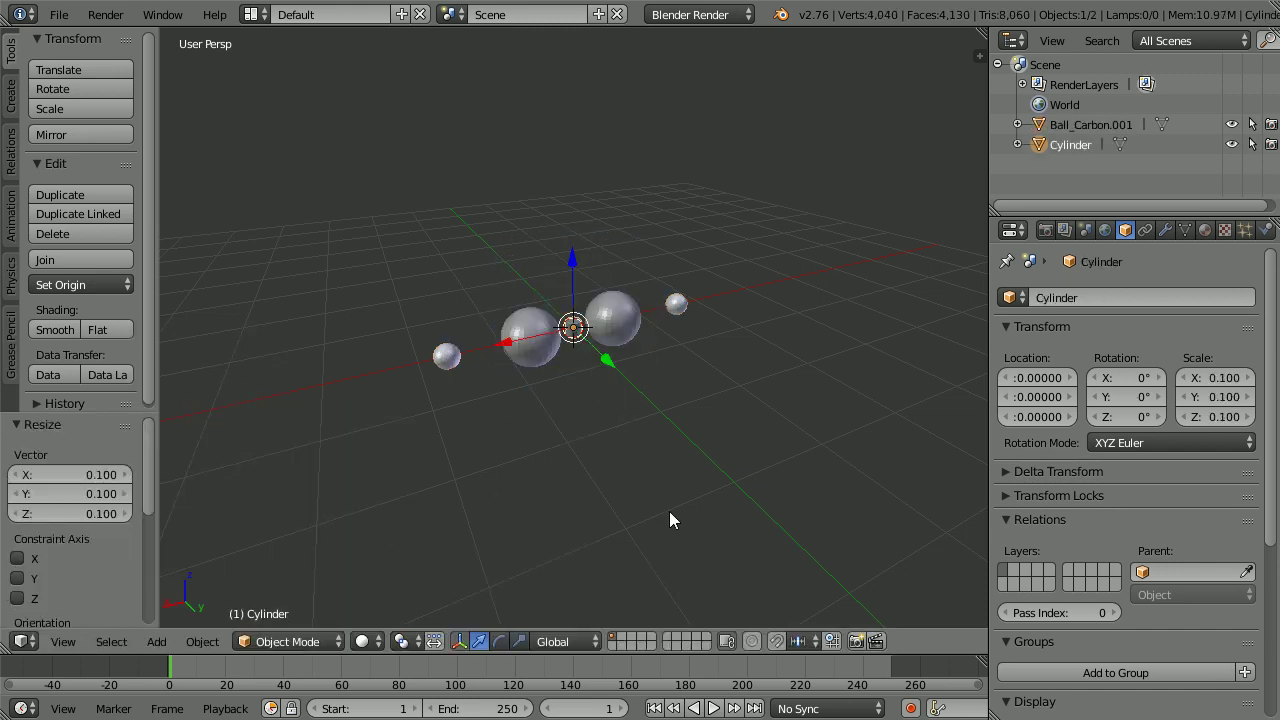
{"action": "key", "text": "s"}
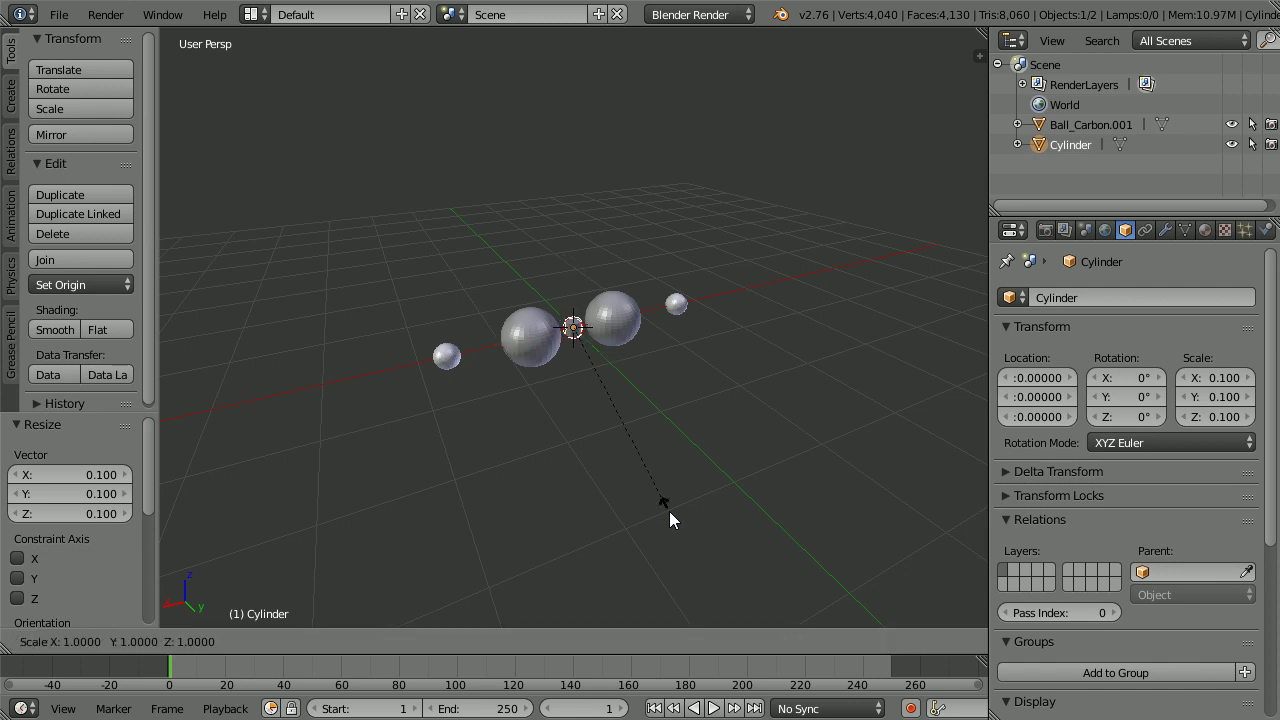
{"action": "type", "text": "z"}
{"action": "type", "text": "6"}
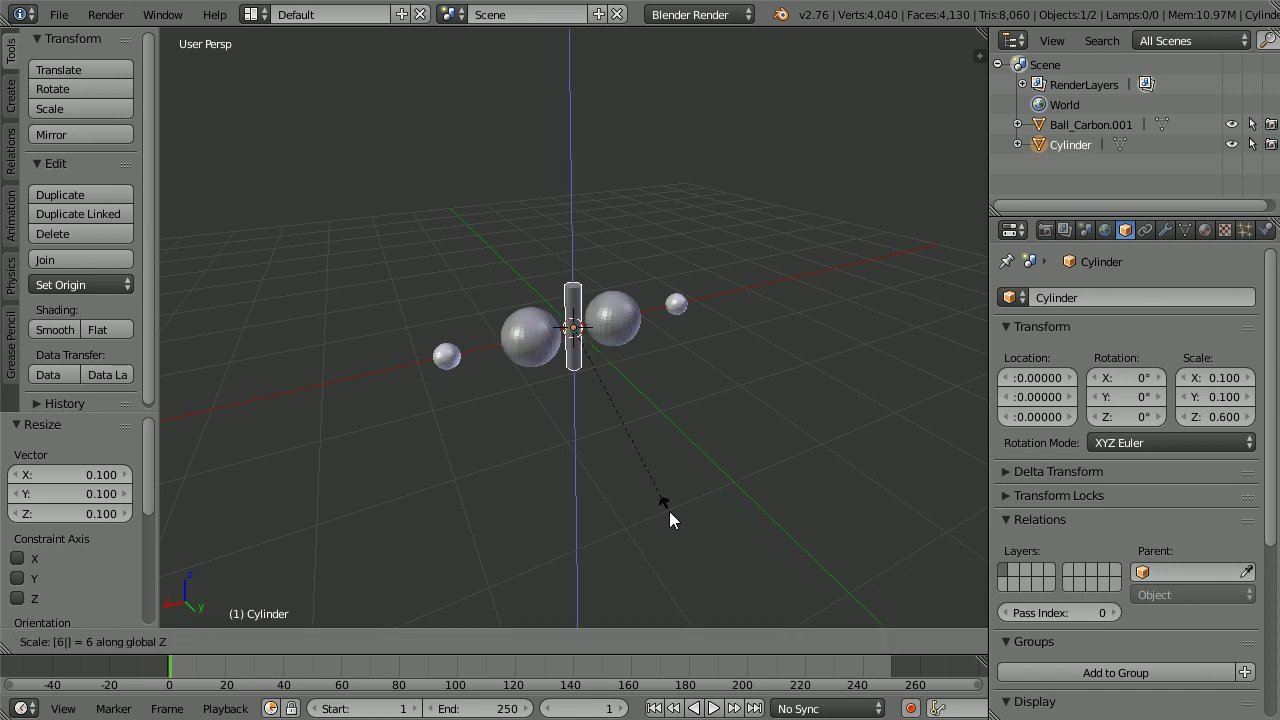
{"action": "key", "text": "Return"}
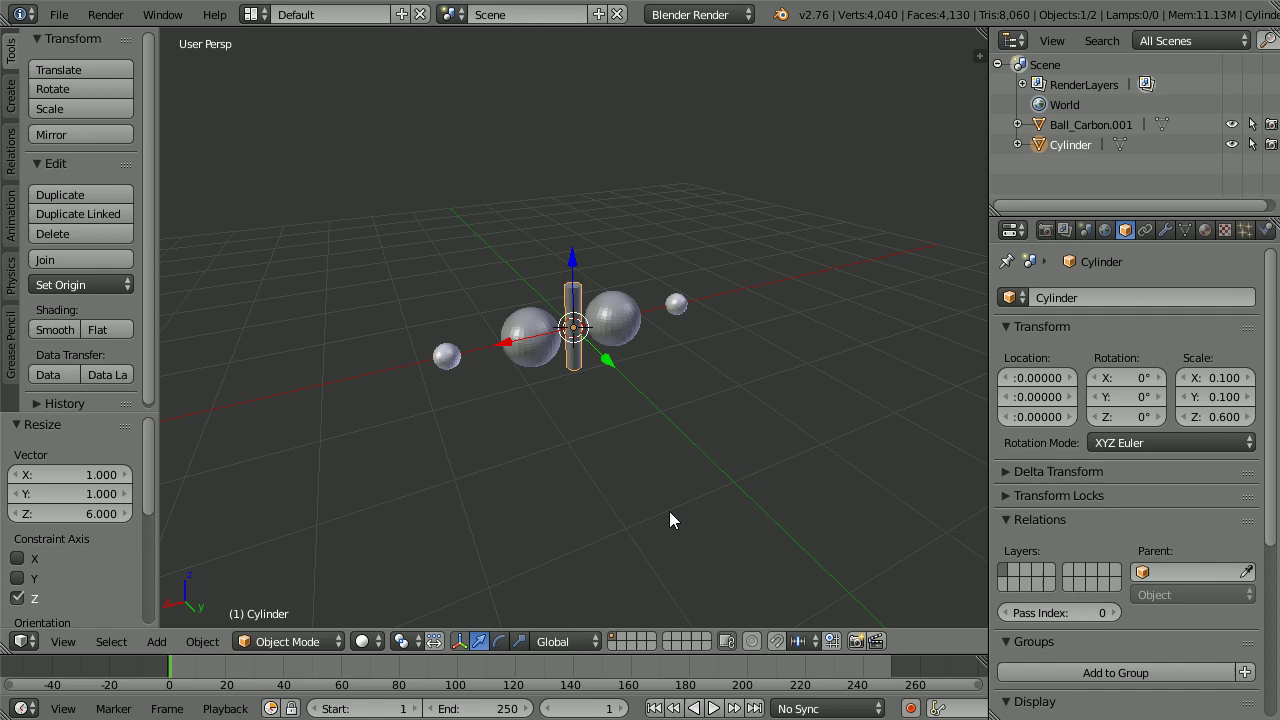
Rotate the cylinder 90° about Y and duplicate it in place.
{"action": "key", "text": "r"}
{"action": "key", "text": "y"}
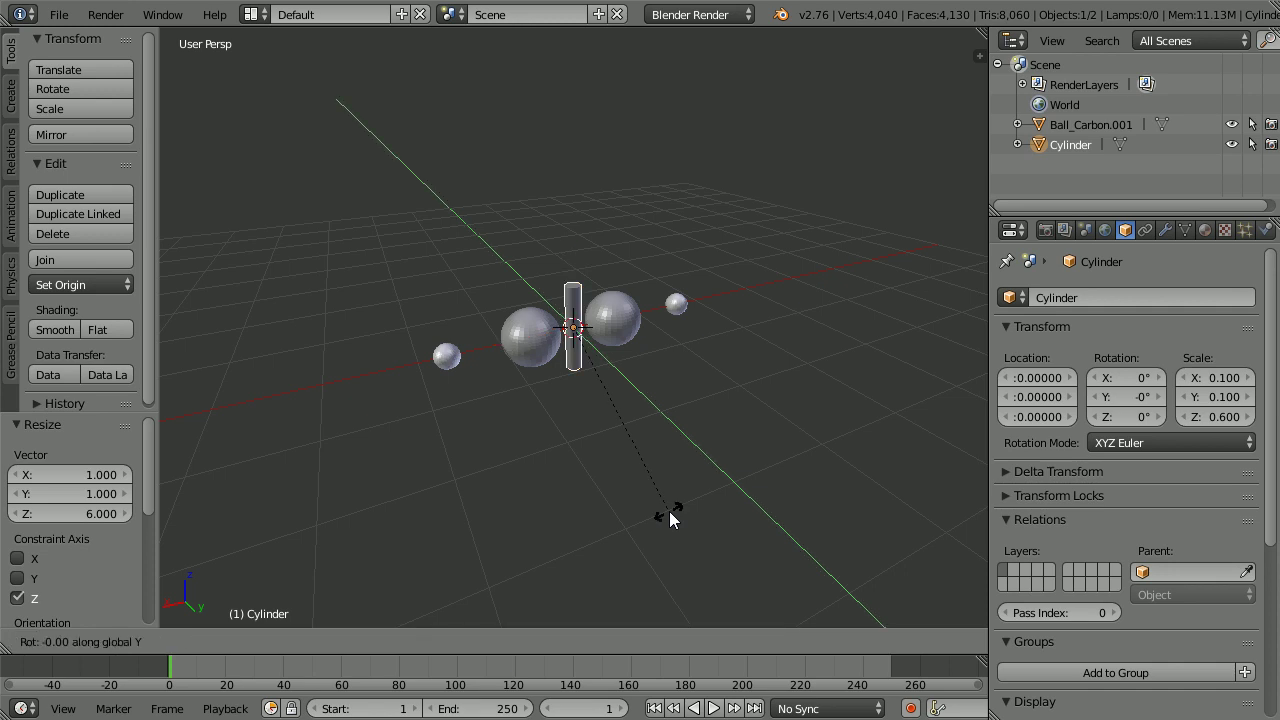
{"action": "type", "text": "90"}
{"action": "key", "text": "Return"}
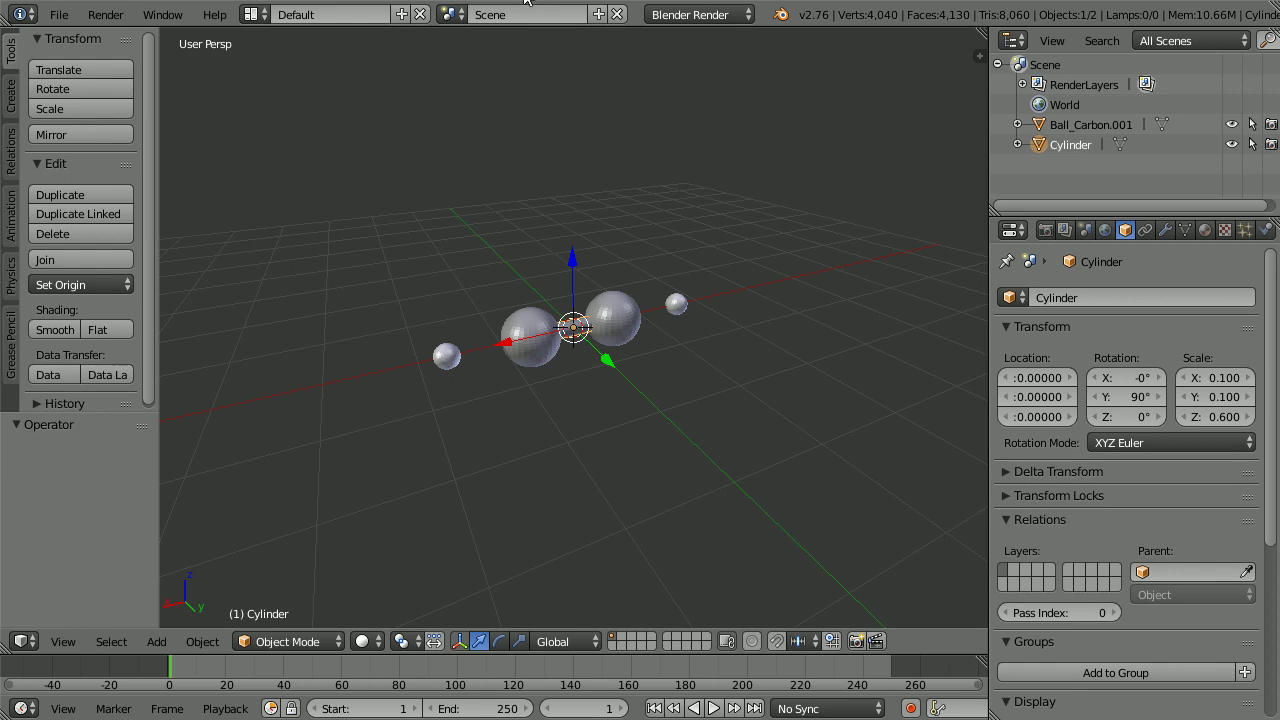
{"action": "key", "text": "shift+d"}
{"action": "right_click", "coordinate": [580, 296]}
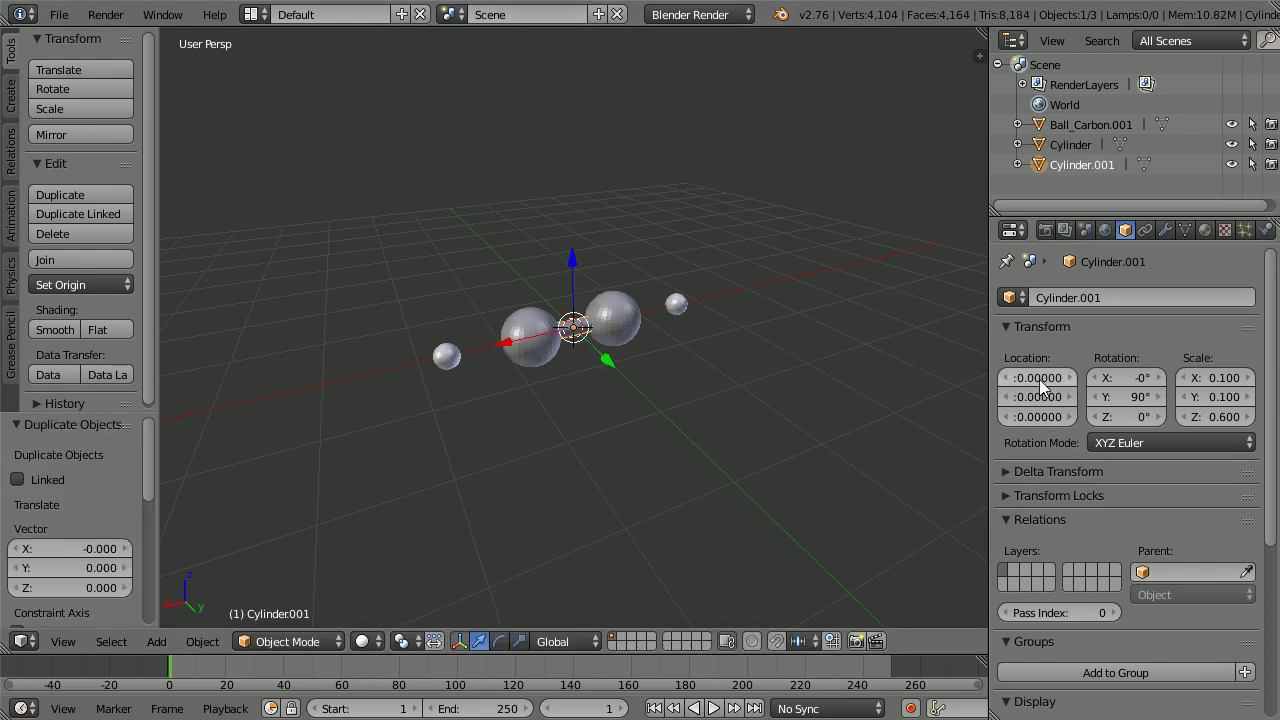
Move Cylinder.001 to X 1 and give it the Hydrogen.001 material.
{"action": "left_click", "coordinate": [1010, 376]}
{"action": "key", "text": "Return"}
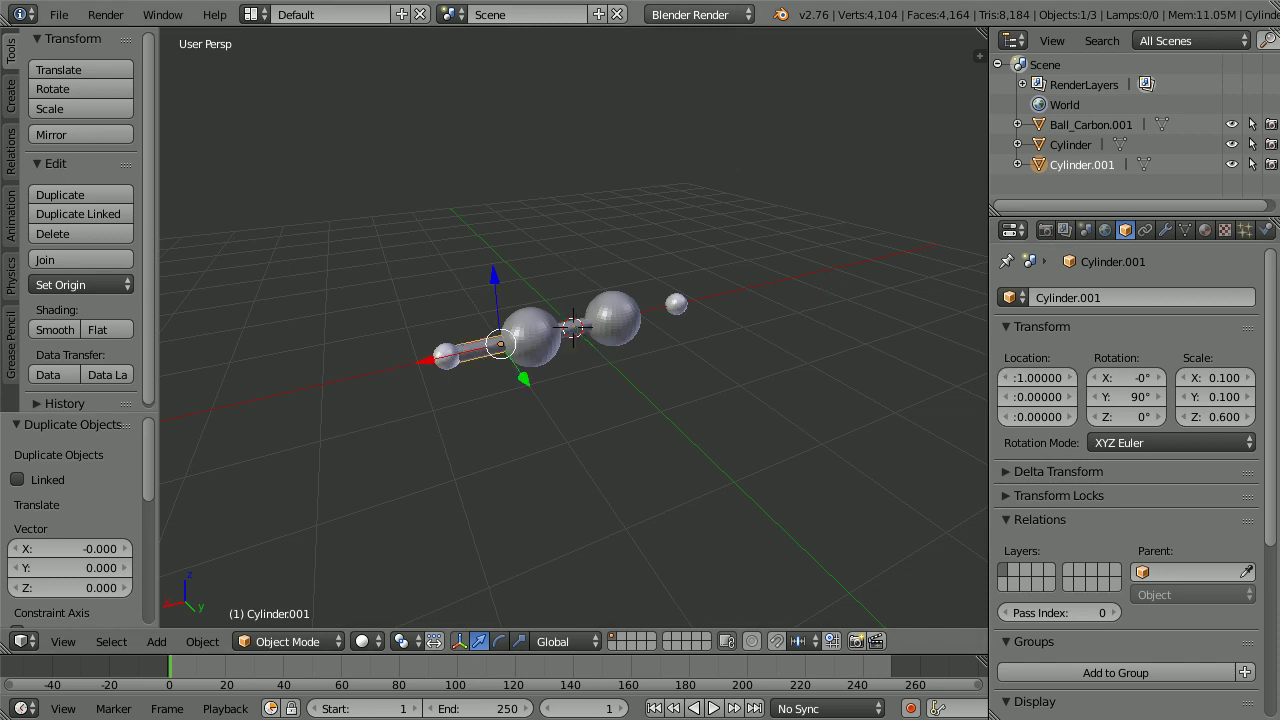
{"action": "left_click", "coordinate": [1205, 231]}
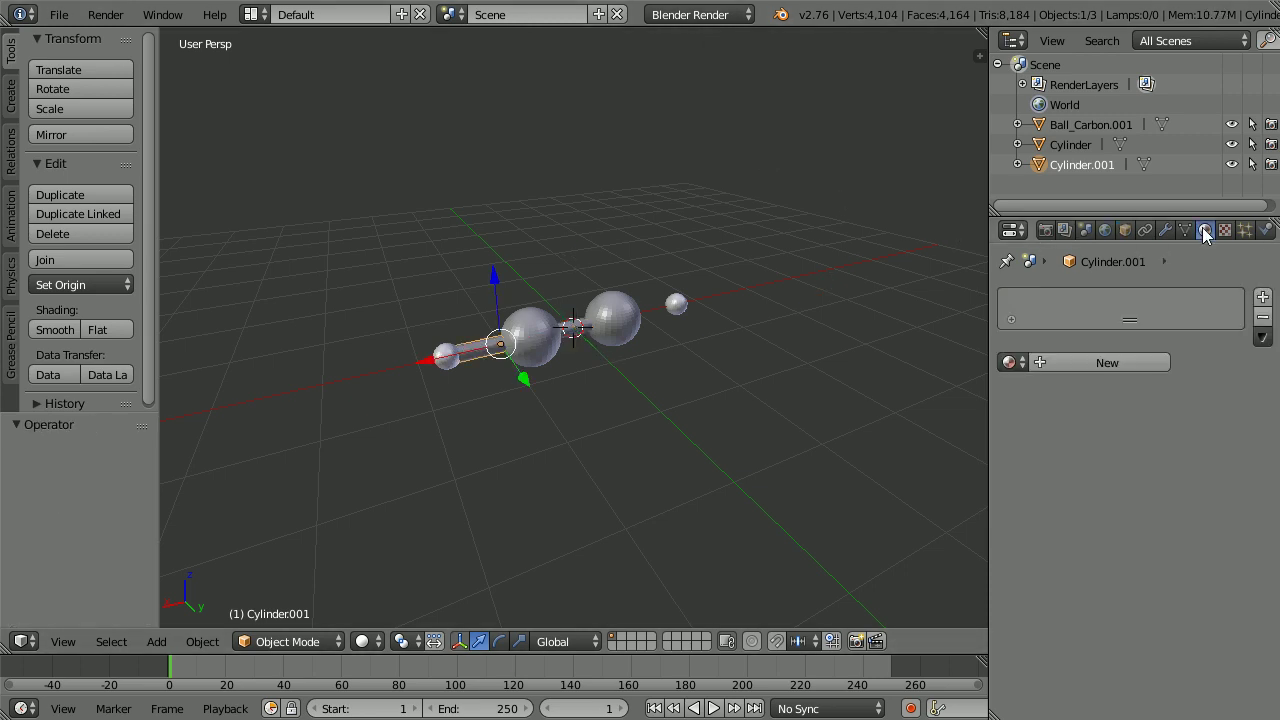
{"action": "left_click", "coordinate": [1009, 363]}
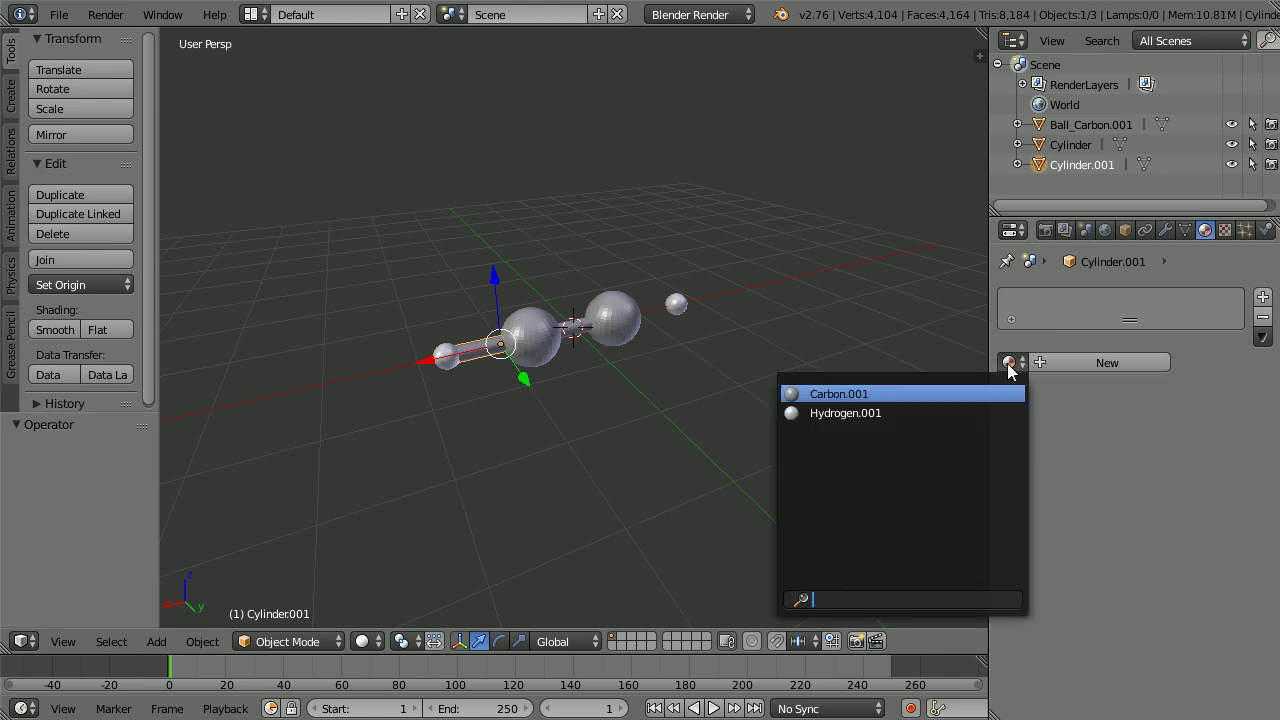
{"action": "left_click", "coordinate": [879, 413]}
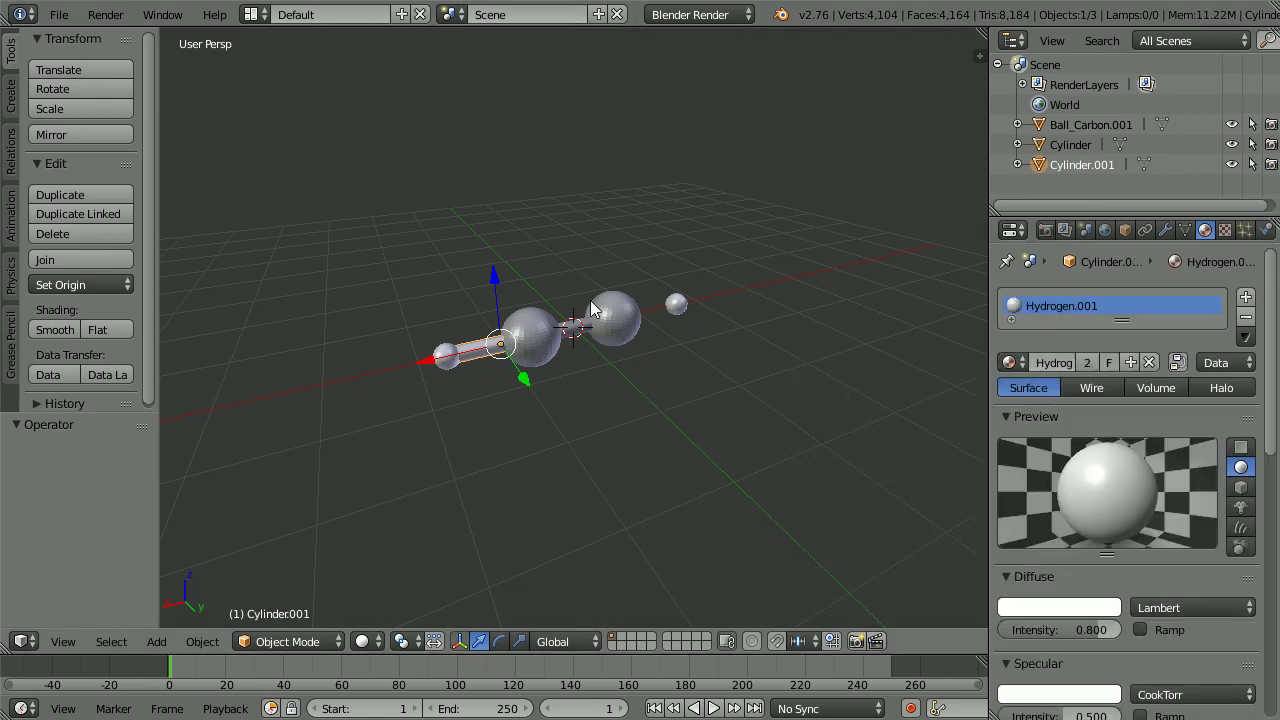
Give the central cylinder the Carbon.001 material.
{"action": "right_click", "coordinate": [580, 335]}
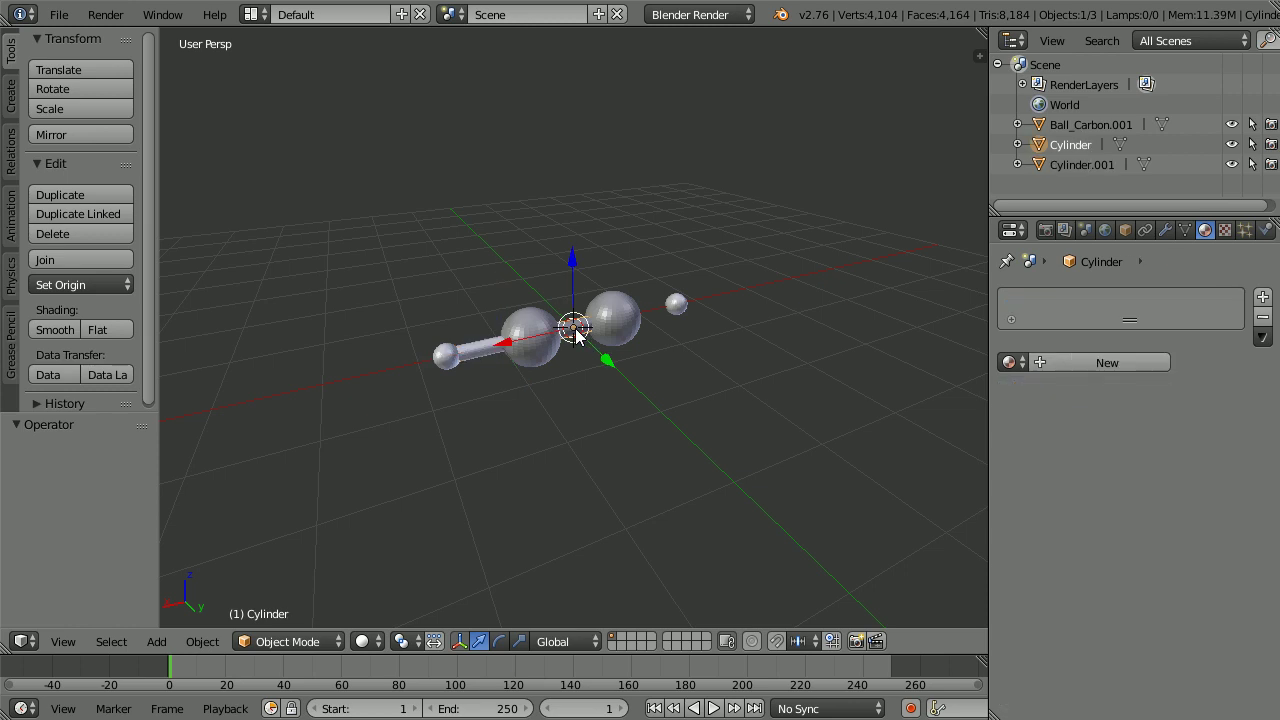
{"action": "left_click", "coordinate": [1003, 362]}
{"action": "left_click", "coordinate": [897, 390]}
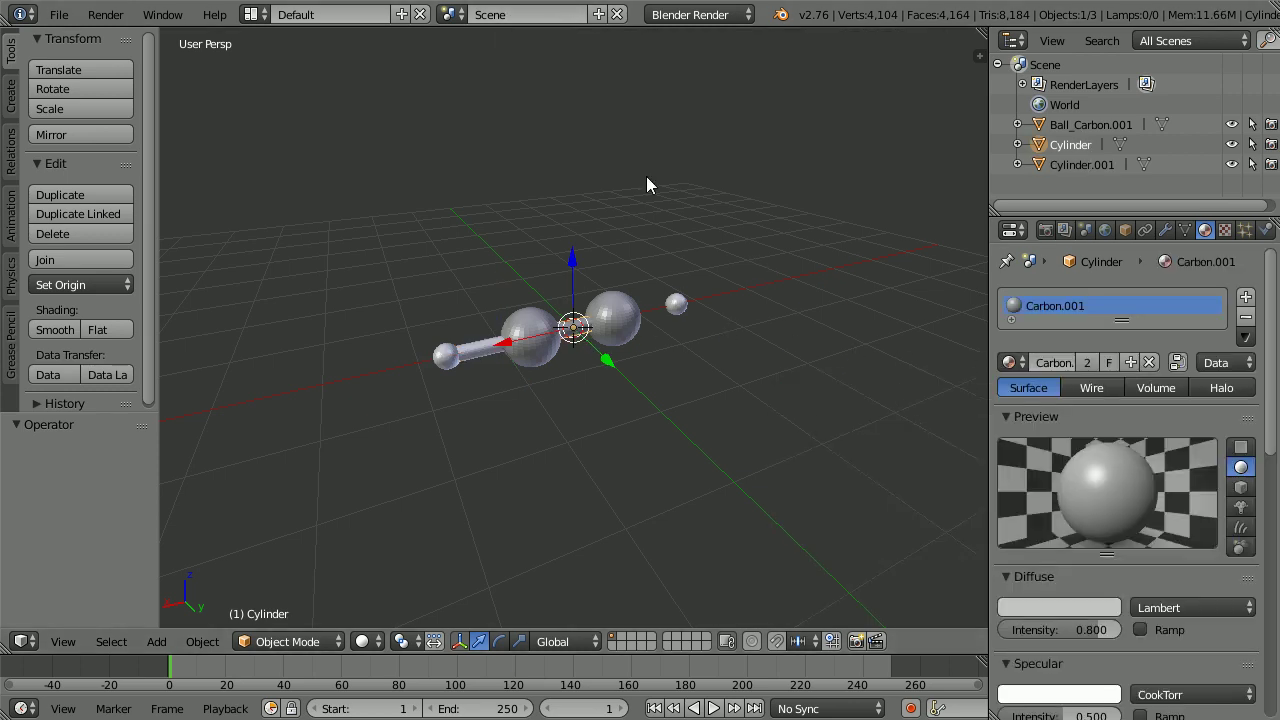
Duplicate the central cylinder twice, placing copies at Z 0.2 and Z -0.2.
{"action": "key", "text": "shift+d"}
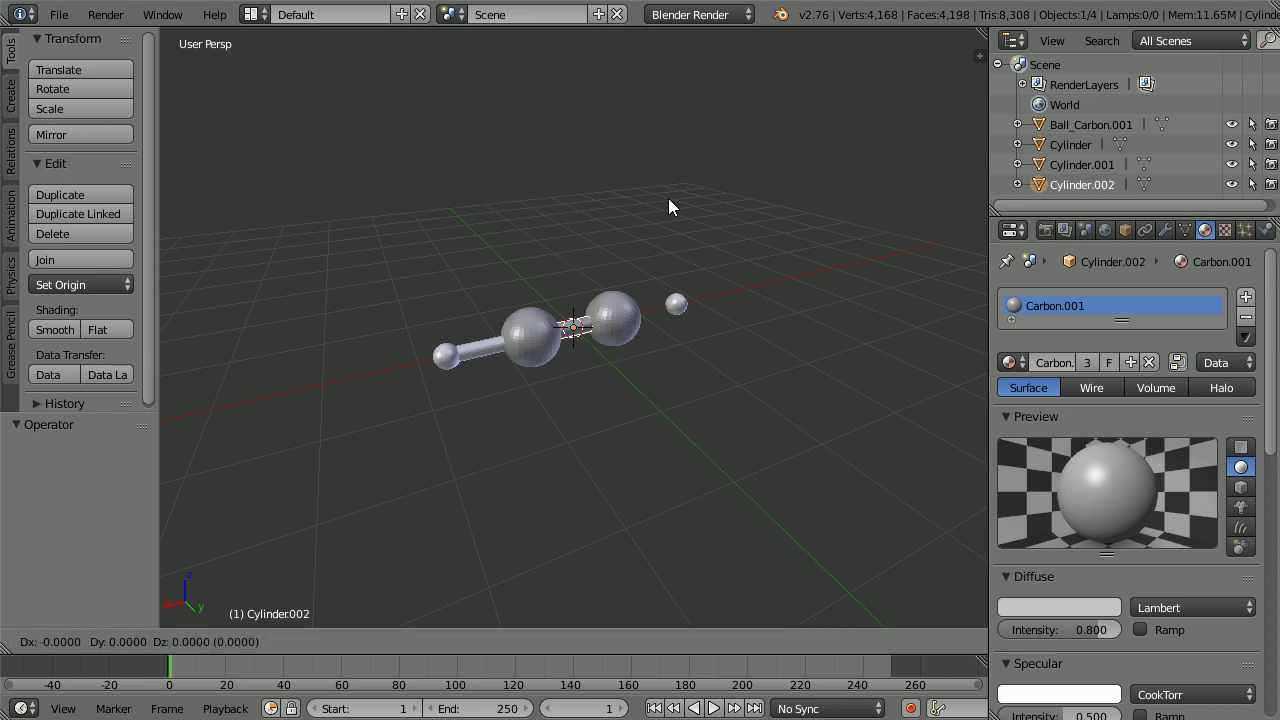
{"action": "right_click", "coordinate": [669, 200]}
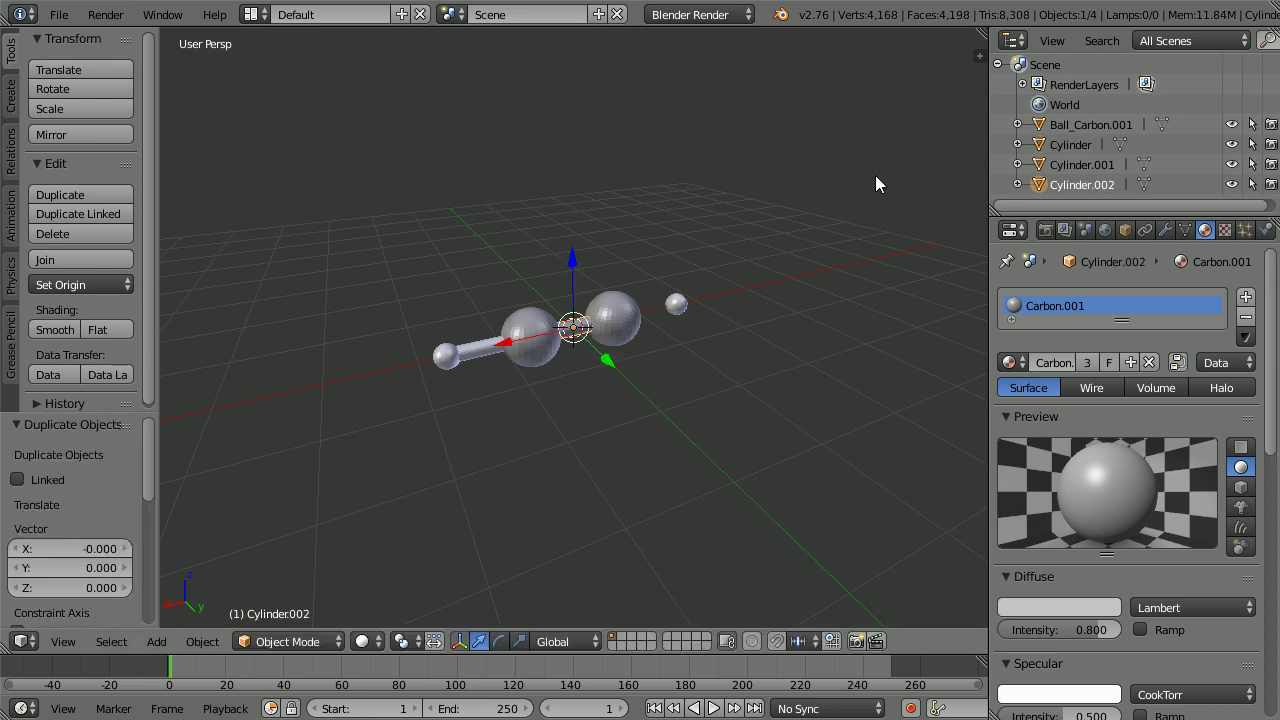
{"action": "left_click", "coordinate": [1120, 230]}
{"action": "left_click", "coordinate": [1023, 420]}
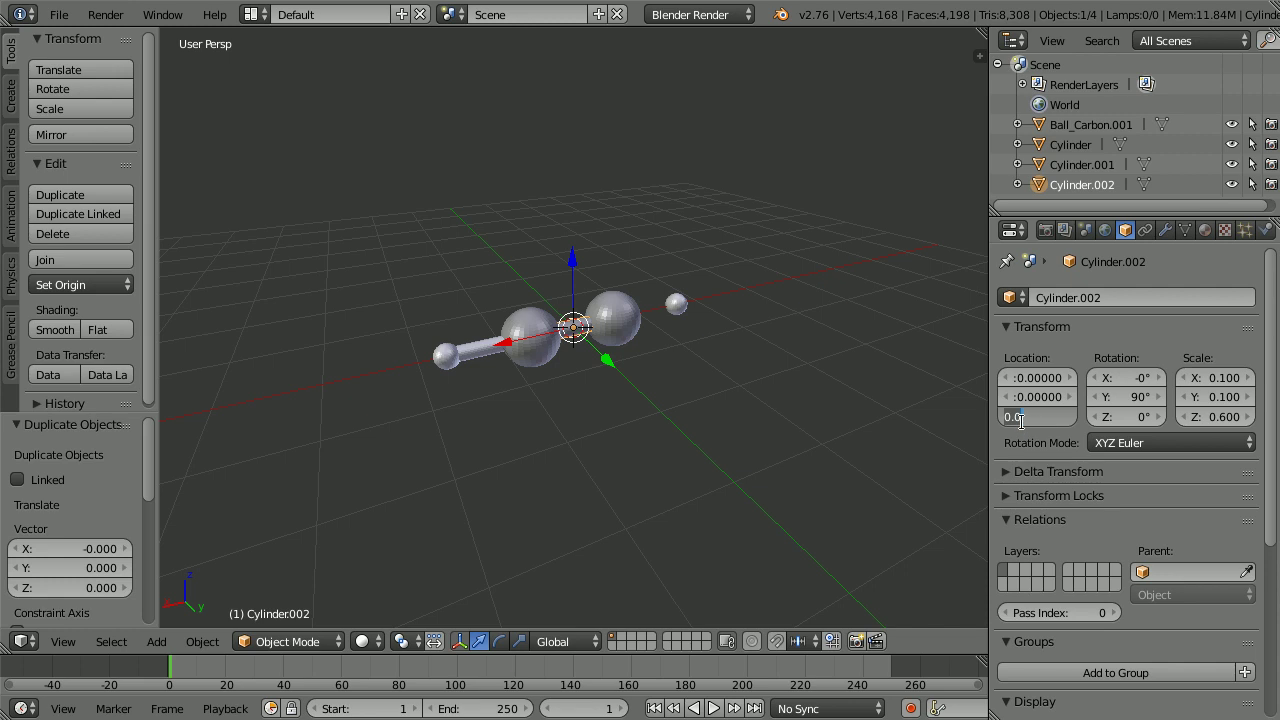
{"action": "type", "text": "1"}
{"action": "key", "text": "Return"}
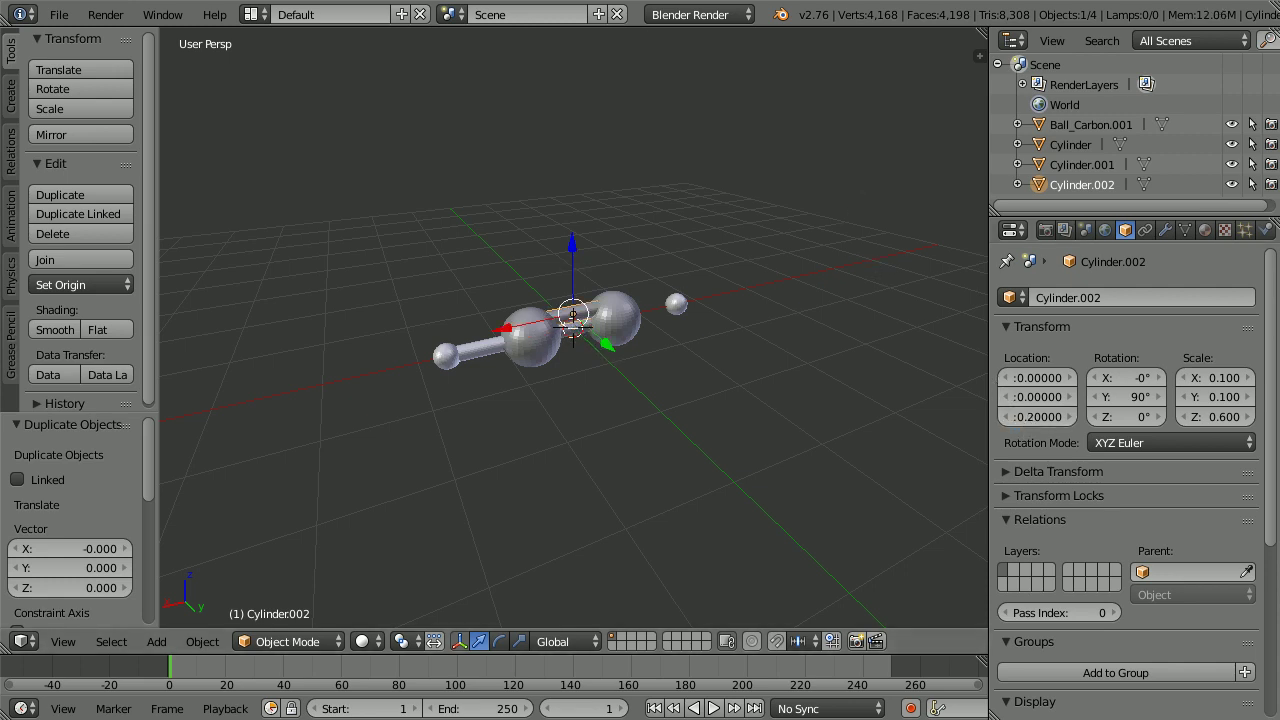
{"action": "key", "text": "shift+d"}
{"action": "right_click", "coordinate": [555, 300]}
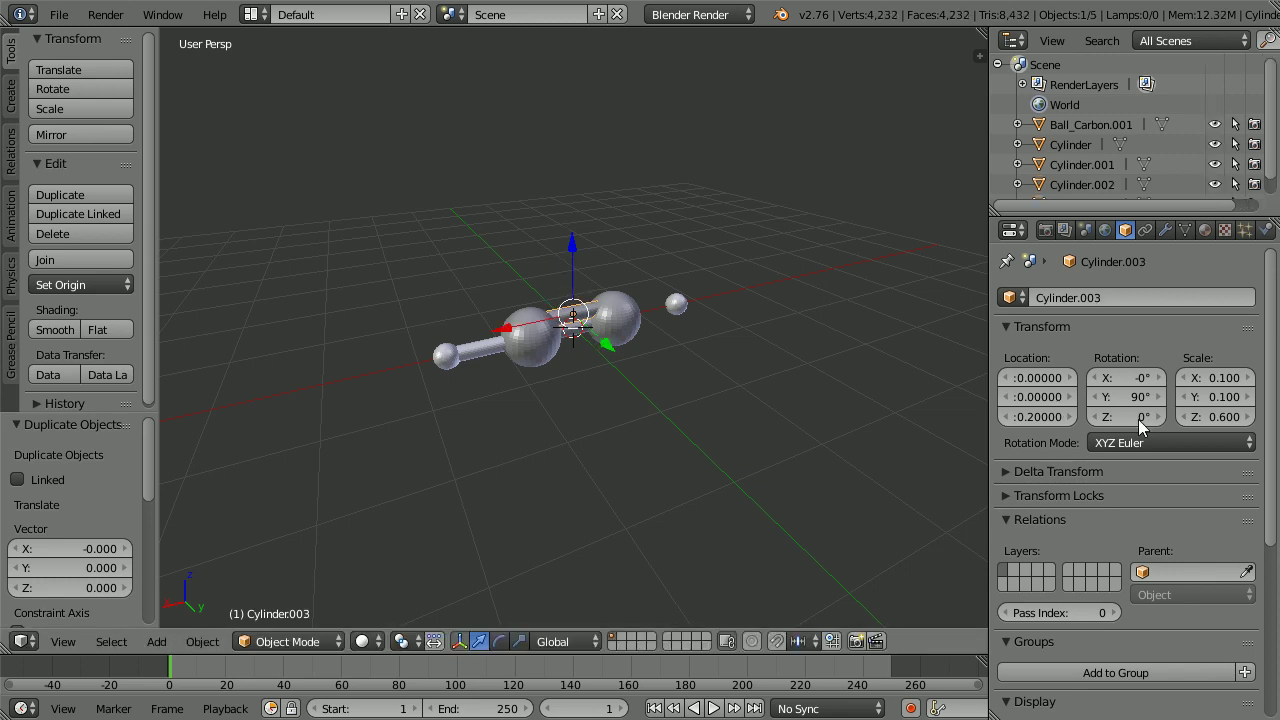
{"action": "key", "text": "Home"}
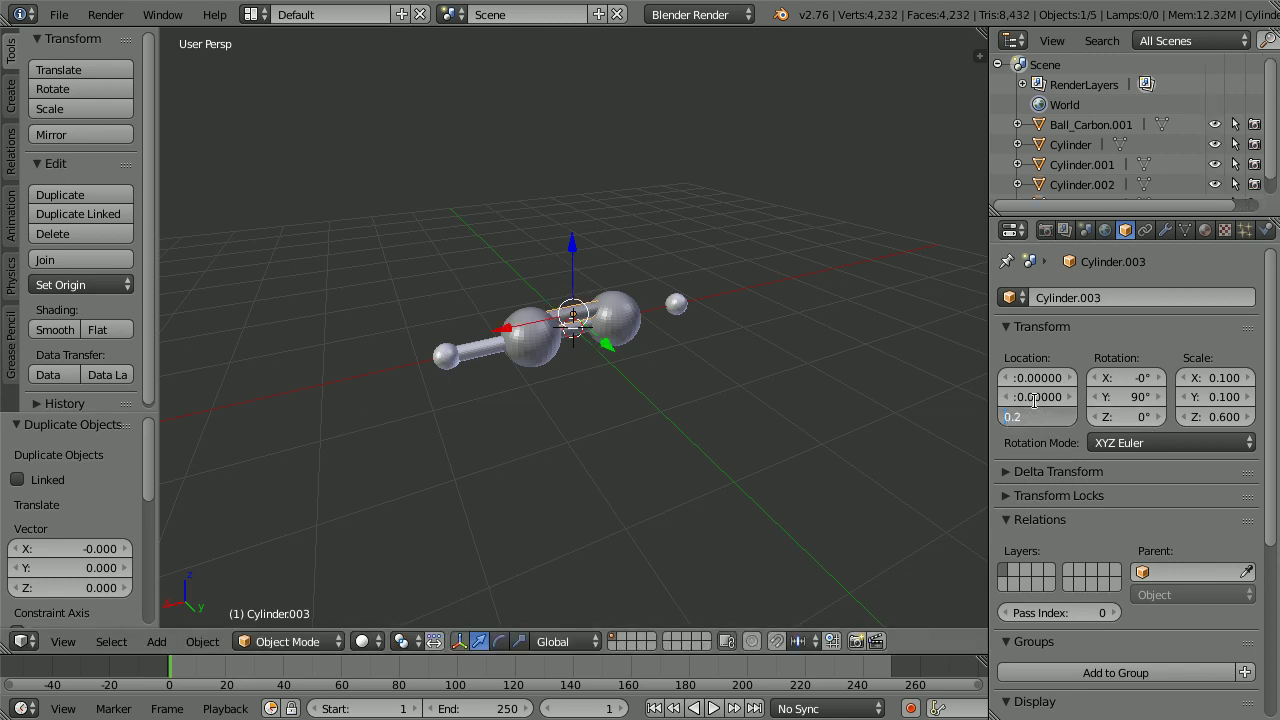
{"action": "type", "text": "-"}
{"action": "key", "text": "Return"}
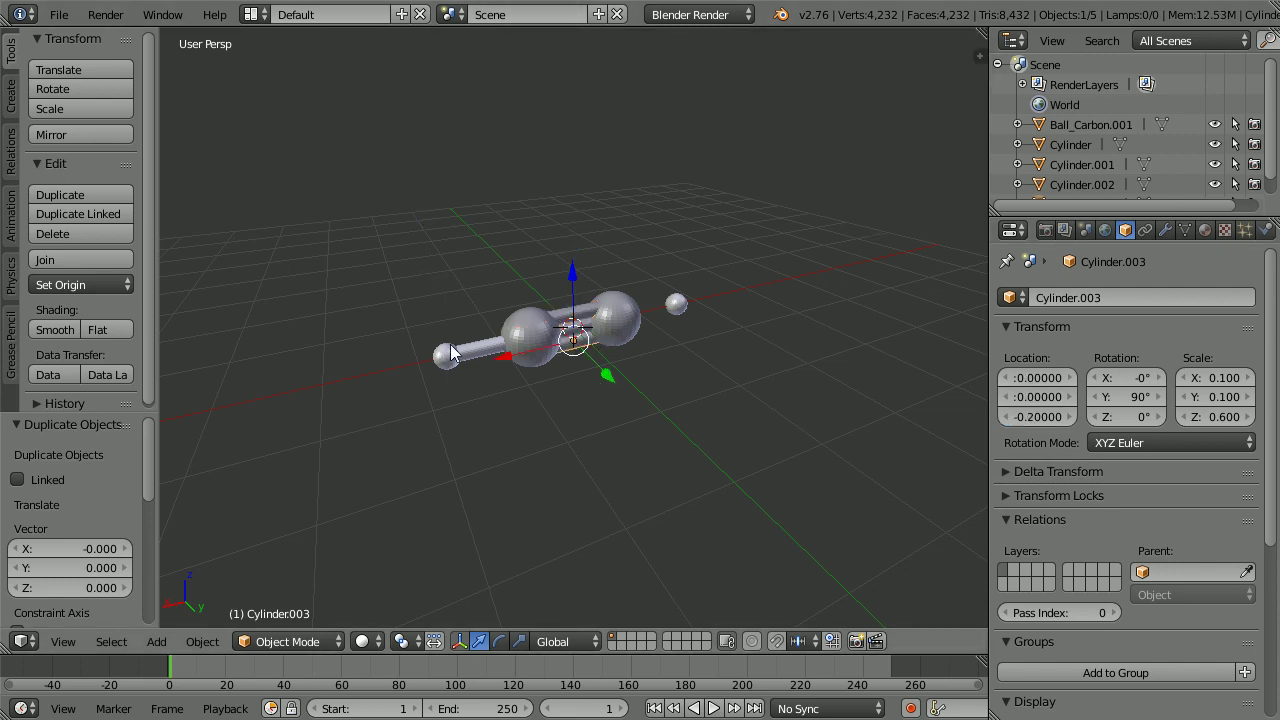
Duplicate hydrogen bond Cylinder.001 to X -1, then select the central Cylinder.
{"action": "right_click", "coordinate": [481, 350]}
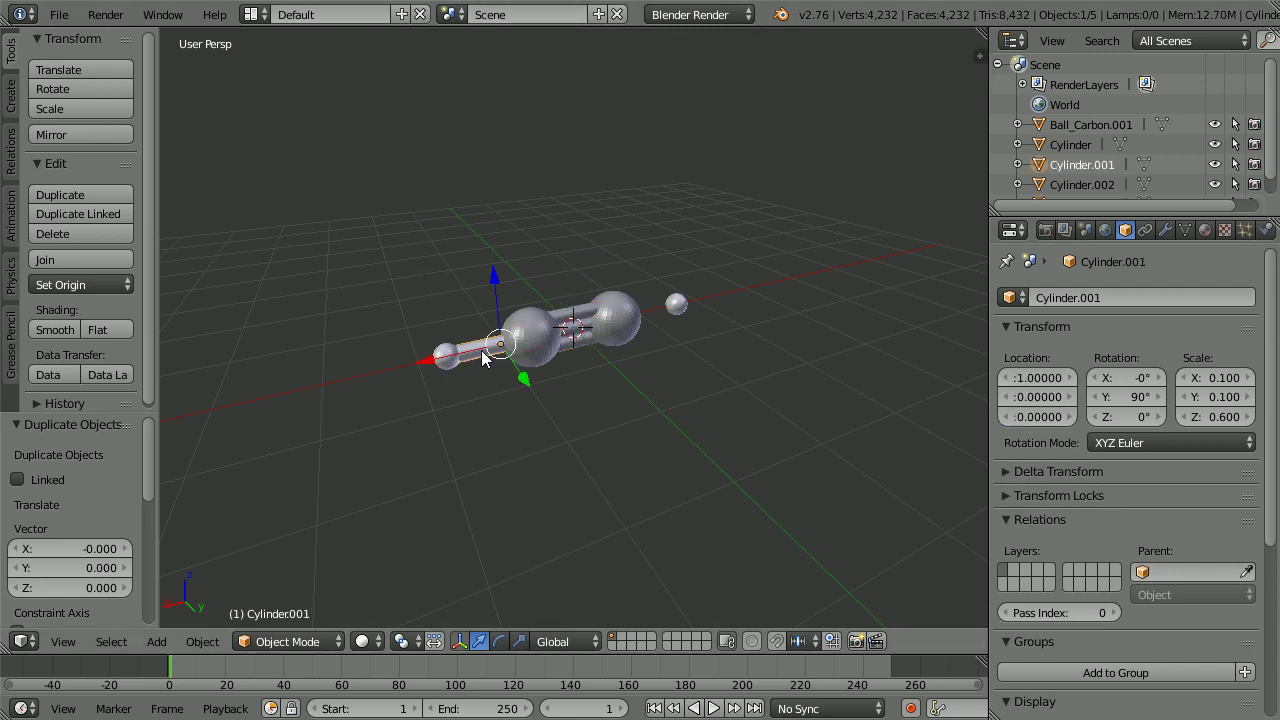
{"action": "key", "text": "shift+d"}
{"action": "right_click", "coordinate": [484, 561]}
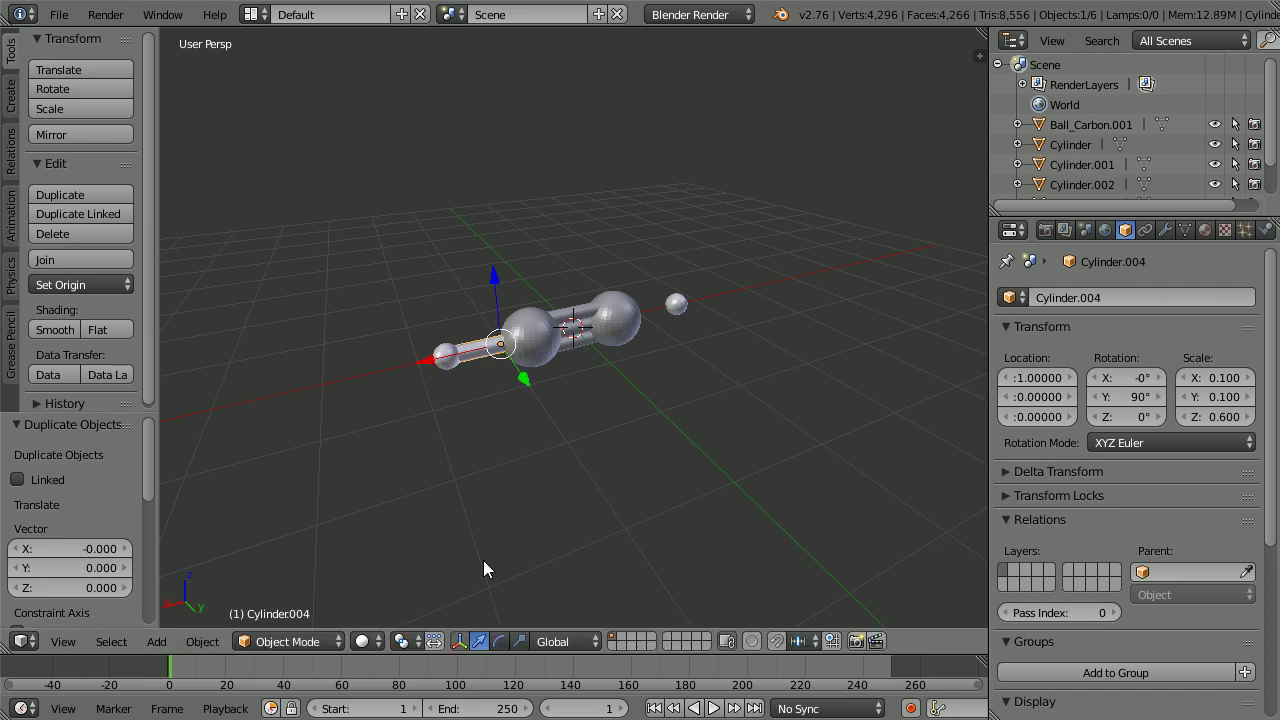
{"action": "left_click", "coordinate": [1041, 378]}
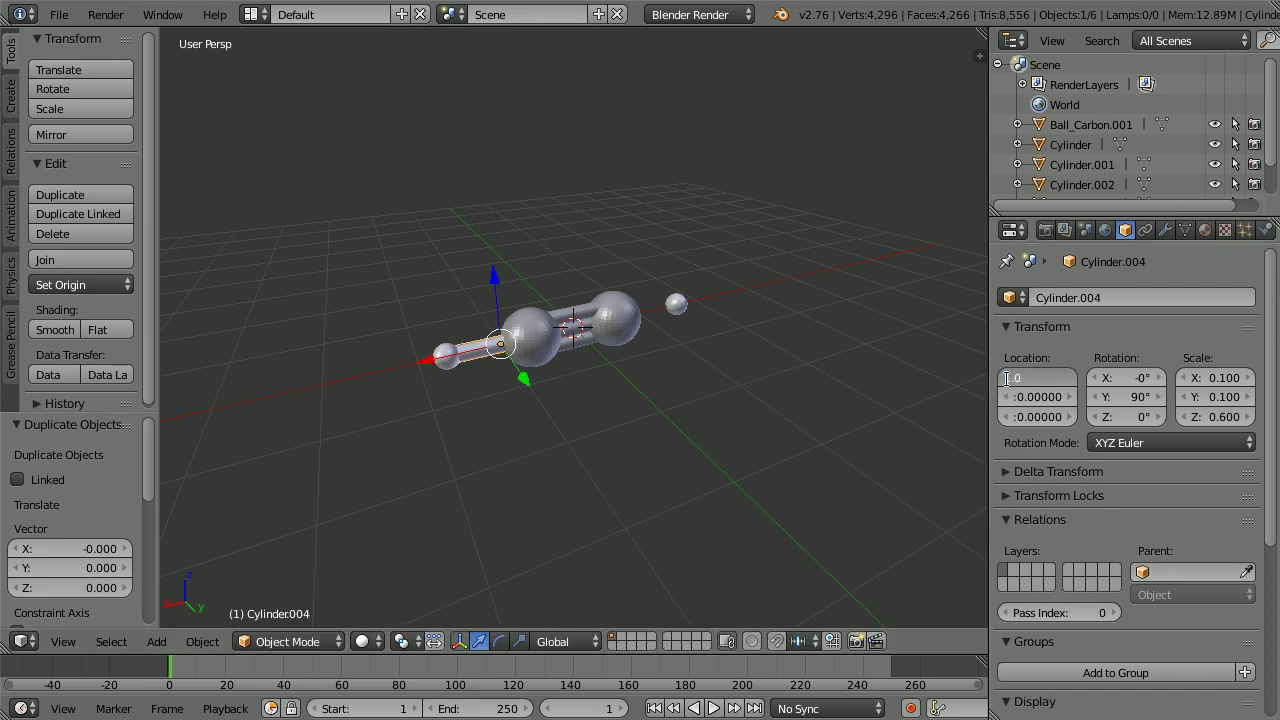
{"action": "type", "text": "-1"}
{"action": "key", "text": "Return"}
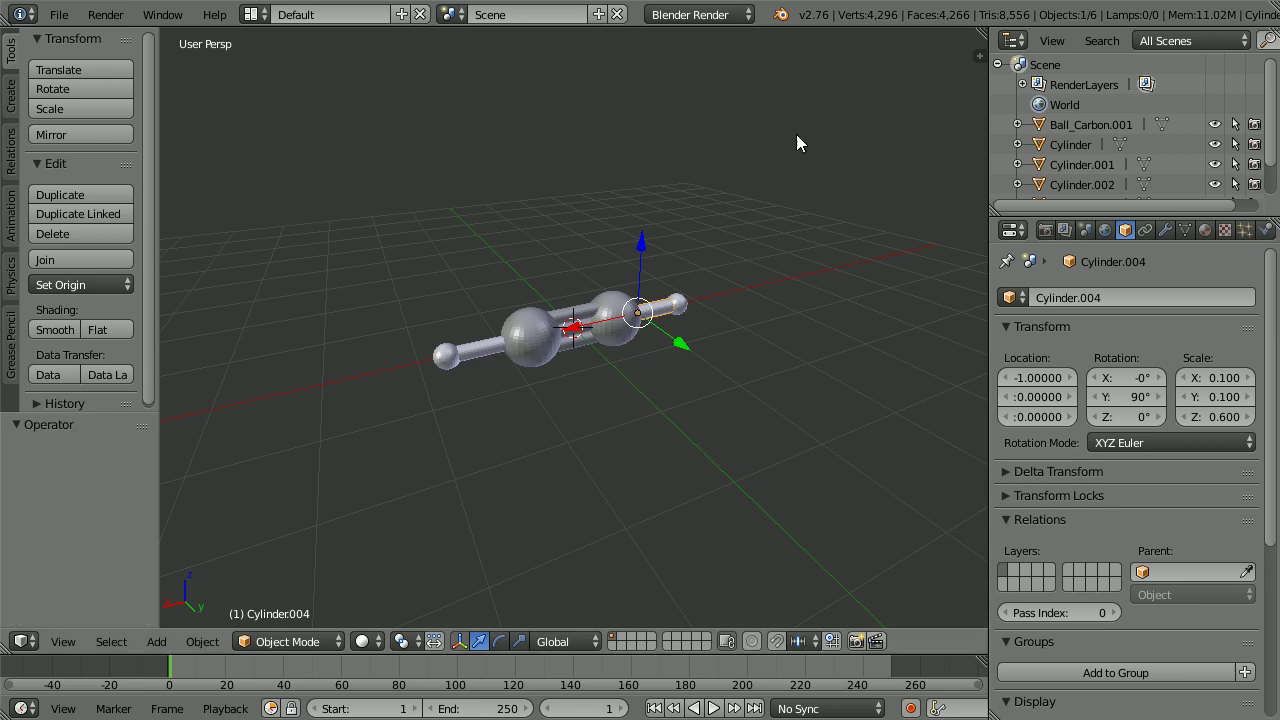
{"action": "left_click", "coordinate": [1064, 144]}
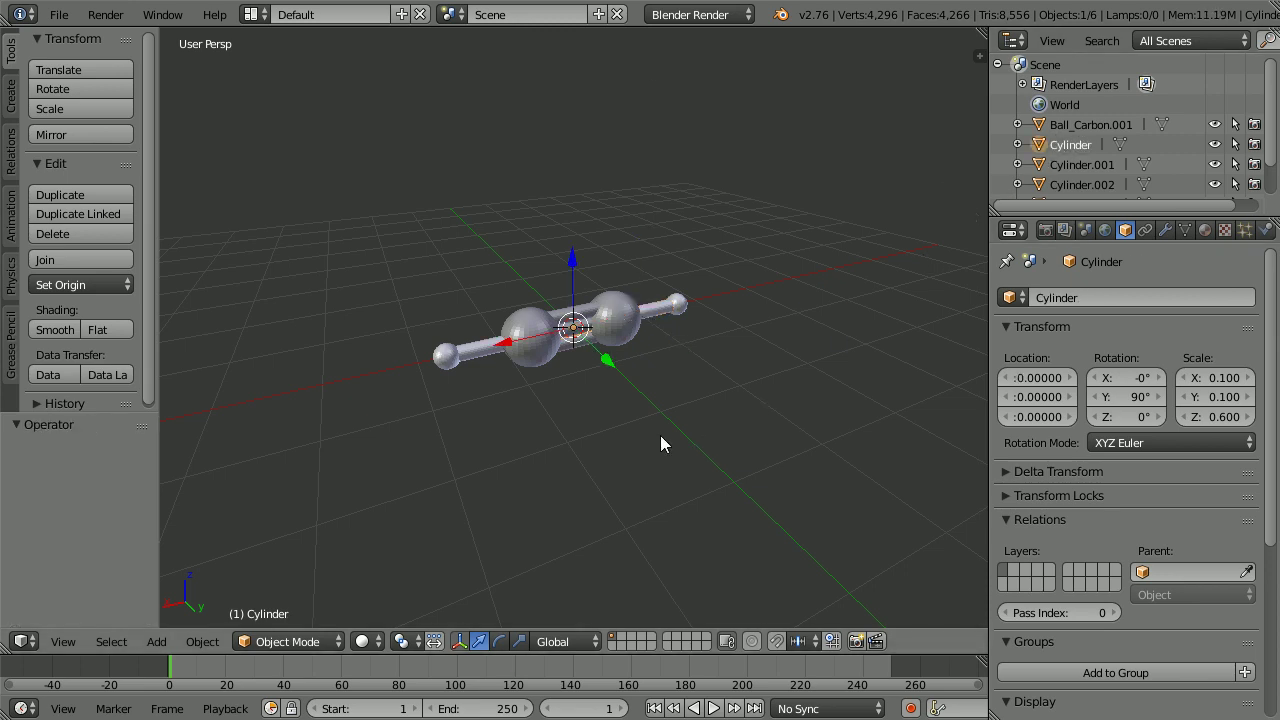
Join all objects into one and rename it ethyne.
{"action": "key", "text": "a"}
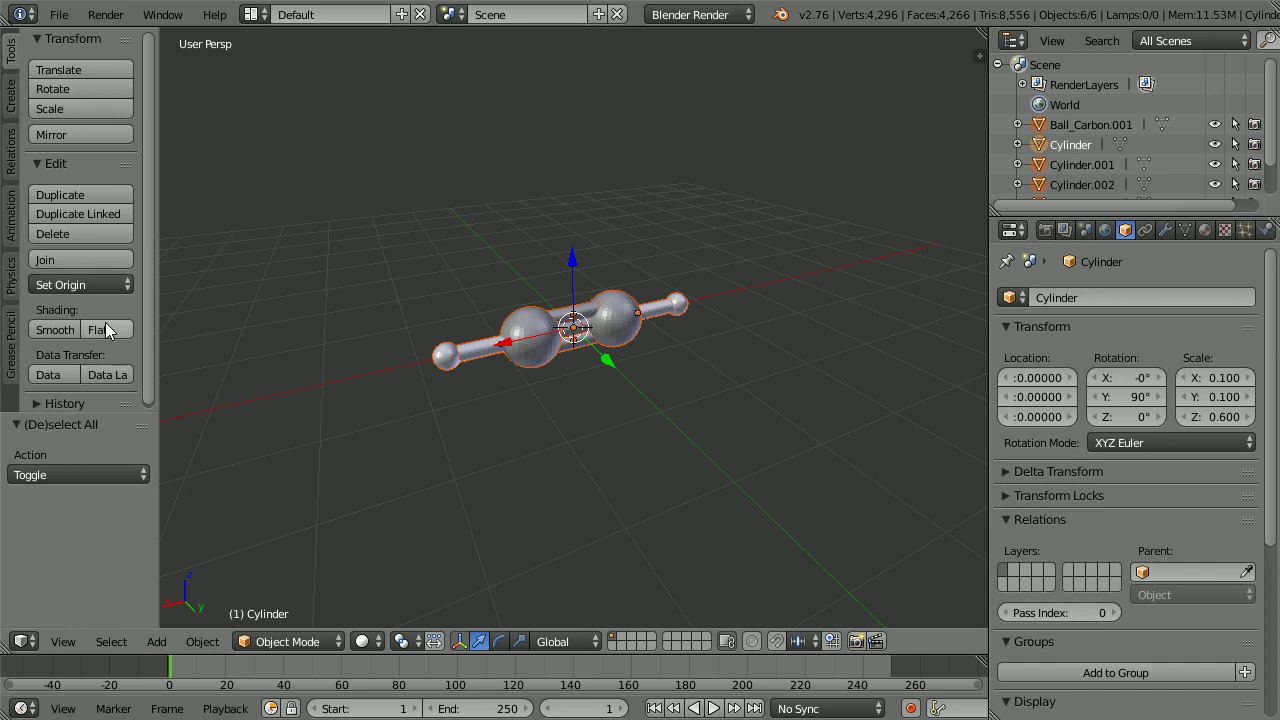
{"action": "left_click", "coordinate": [70, 264]}
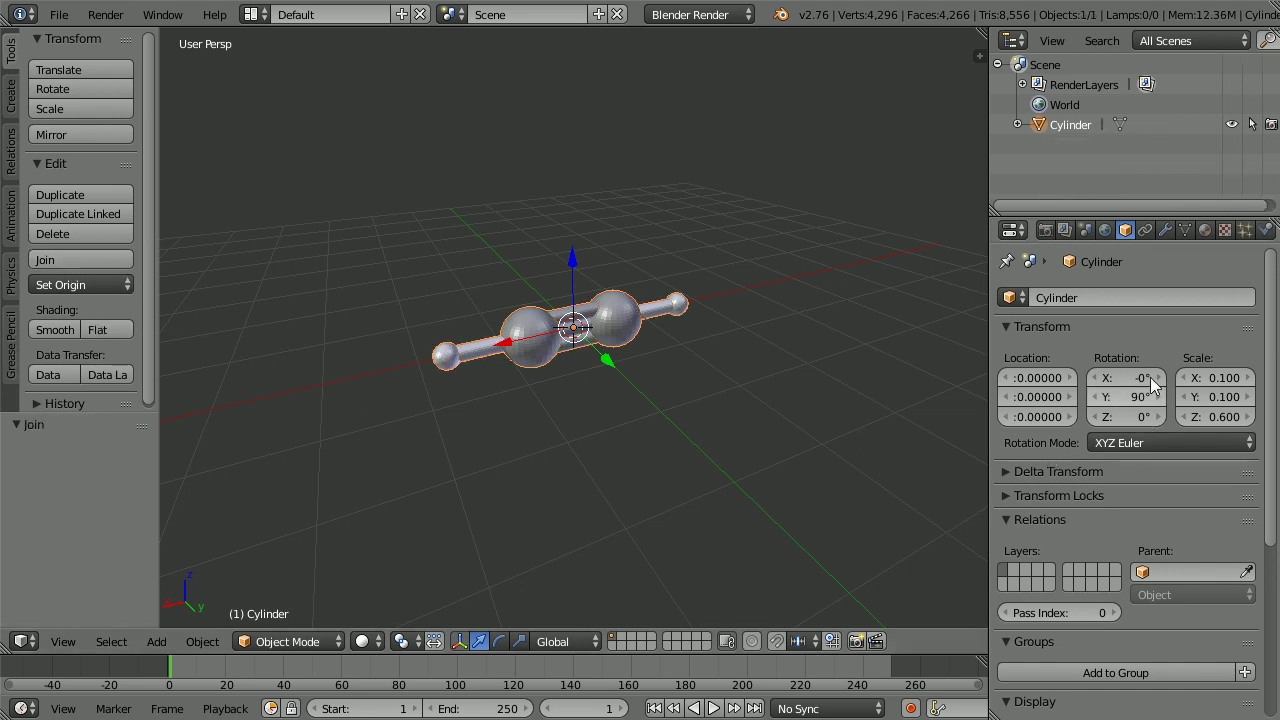
{"action": "left_click", "coordinate": [1070, 299]}
{"action": "type", "text": "ethyne"}
{"action": "key", "text": "Return"}
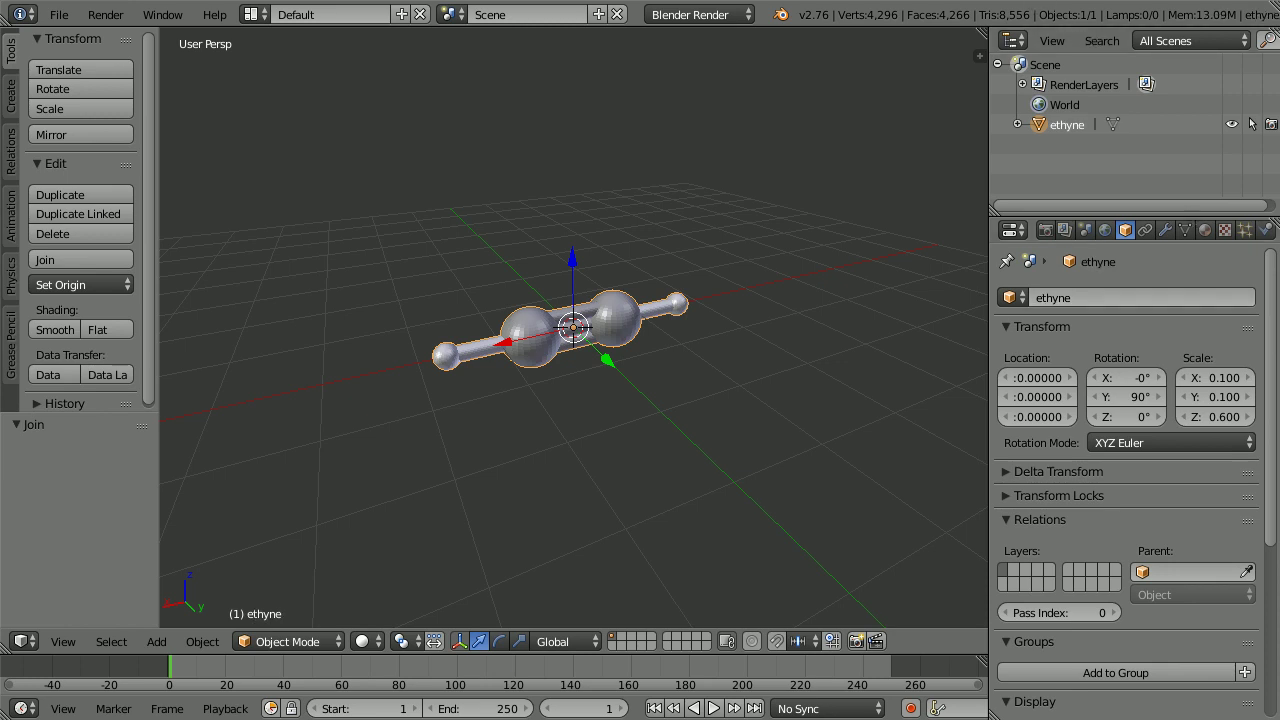
Darken the Carbon.001 diffuse colour to black and apply smooth shading.
{"action": "left_click", "coordinate": [1206, 231]}
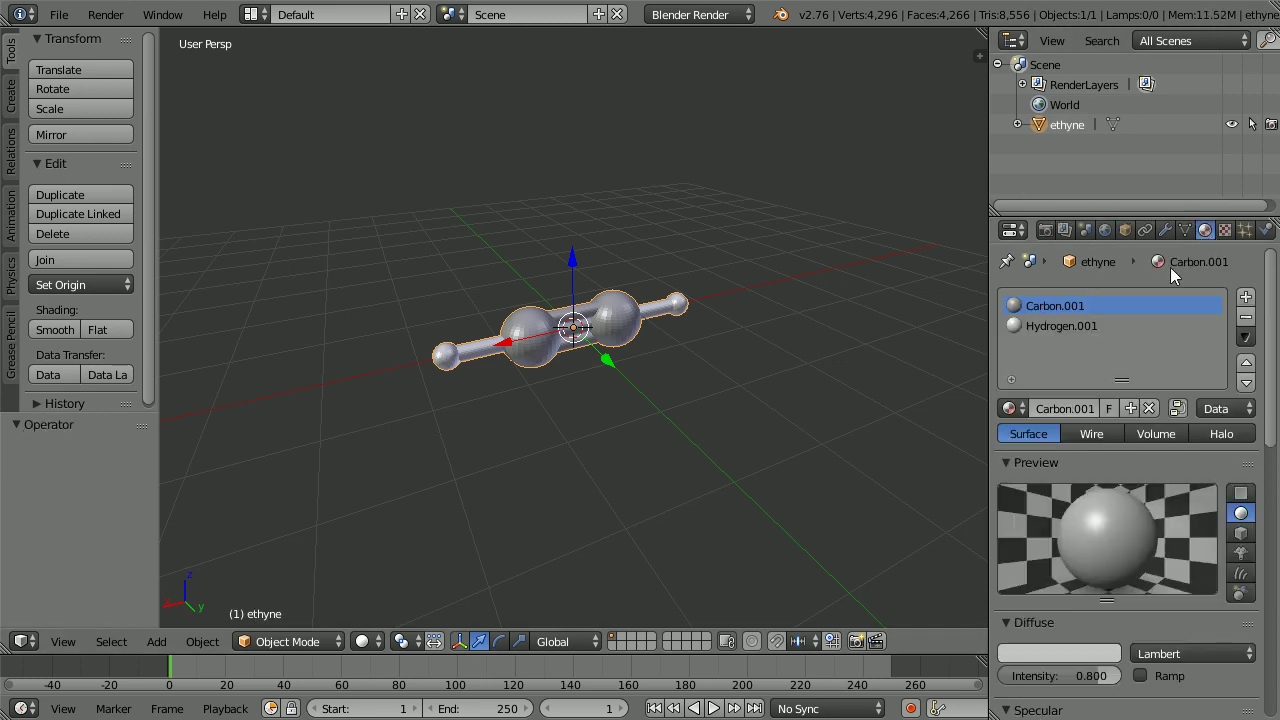
{"action": "left_click", "coordinate": [1068, 652]}
{"action": "left_click_drag", "start_coordinate": [1105, 420], "coordinate": [1112, 512]}
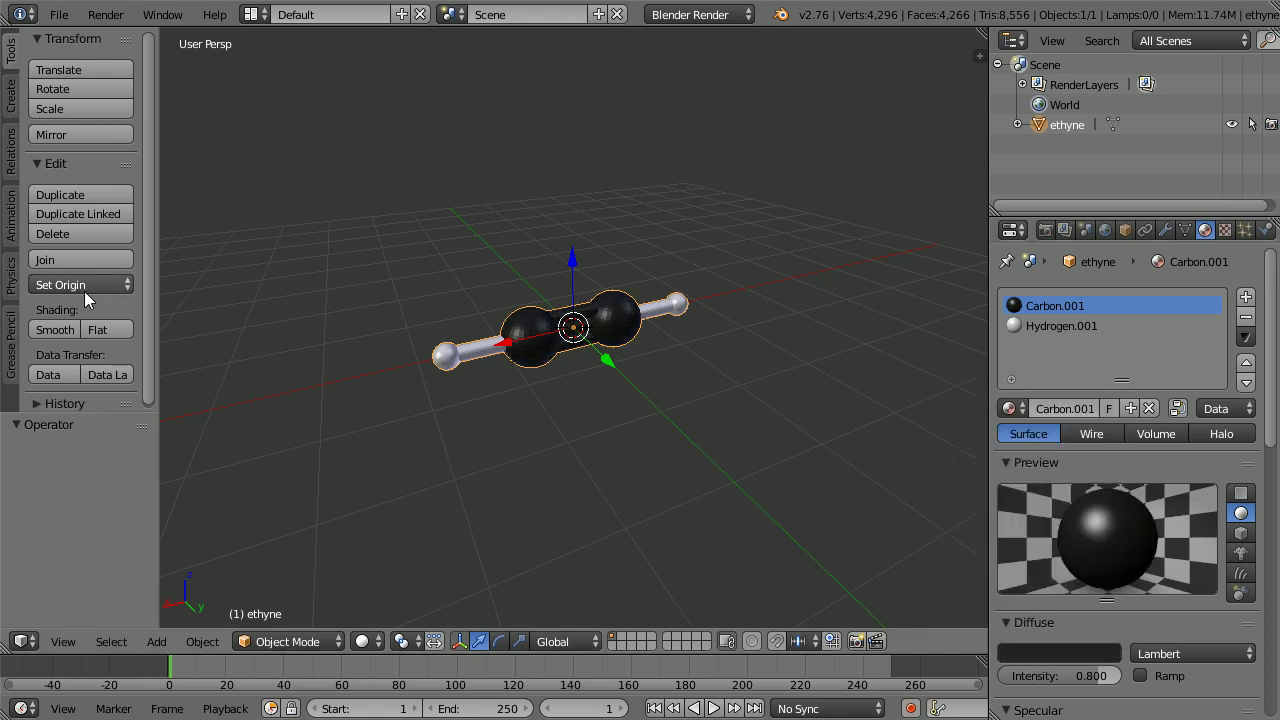
{"action": "left_click", "coordinate": [62, 330]}
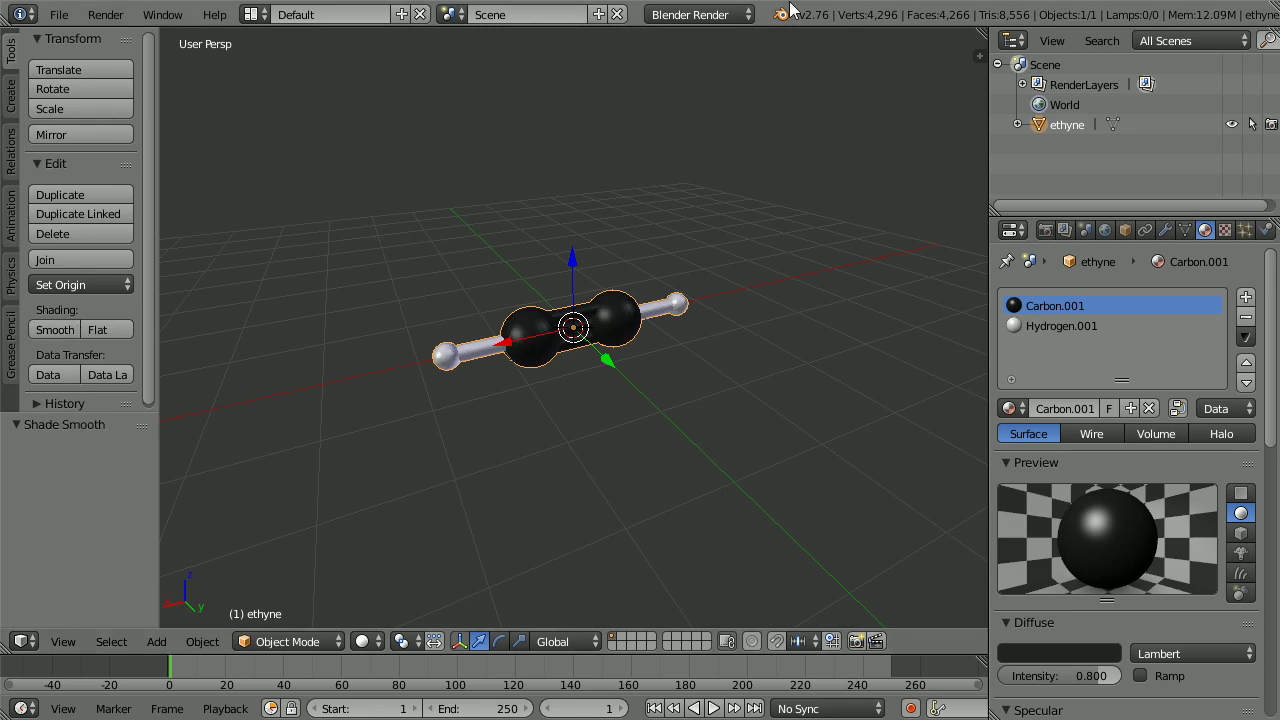
{"action": "left_click", "coordinate": [58, 16]}
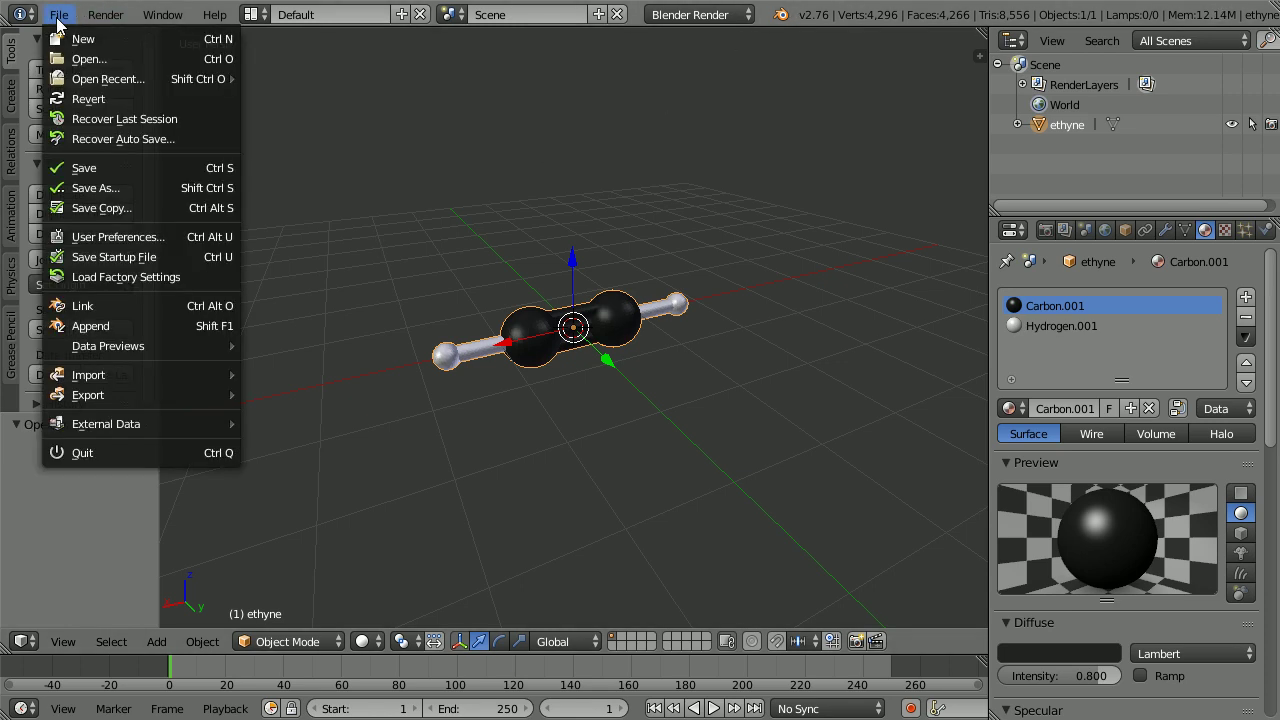
{"action": "mouse_move", "coordinate": [77, 85]}
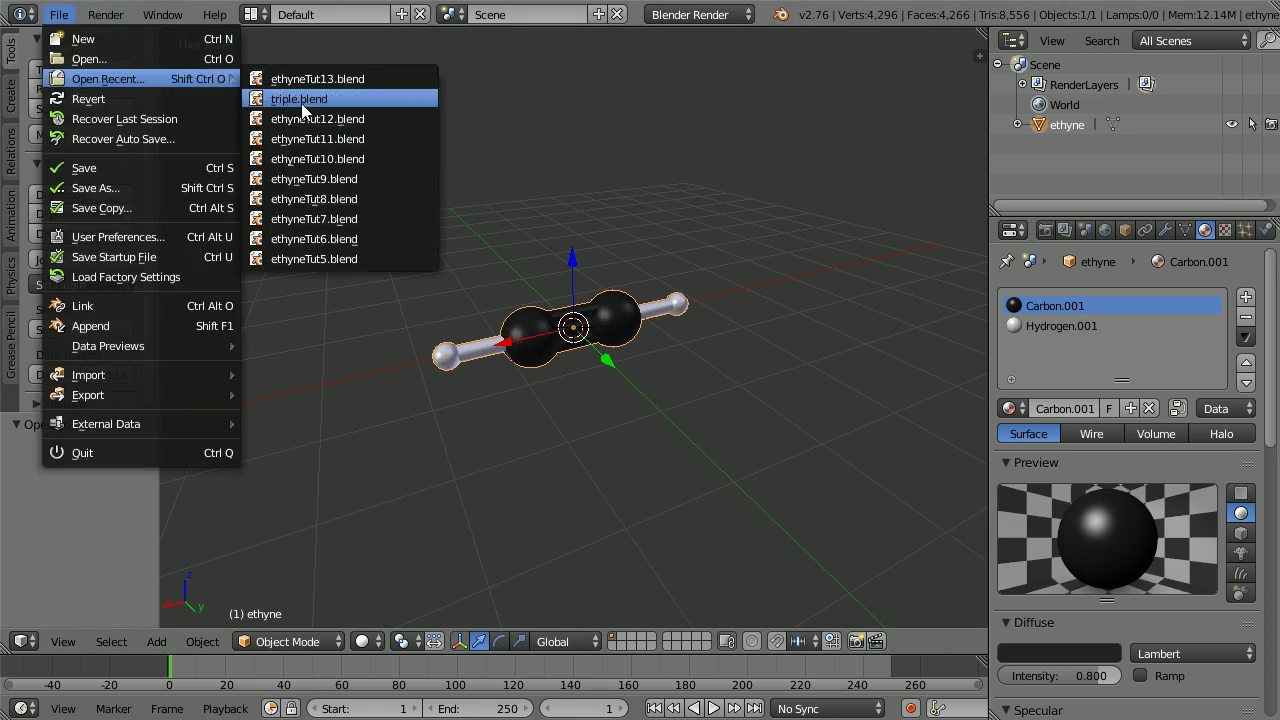
{"action": "left_click", "coordinate": [333, 98]}
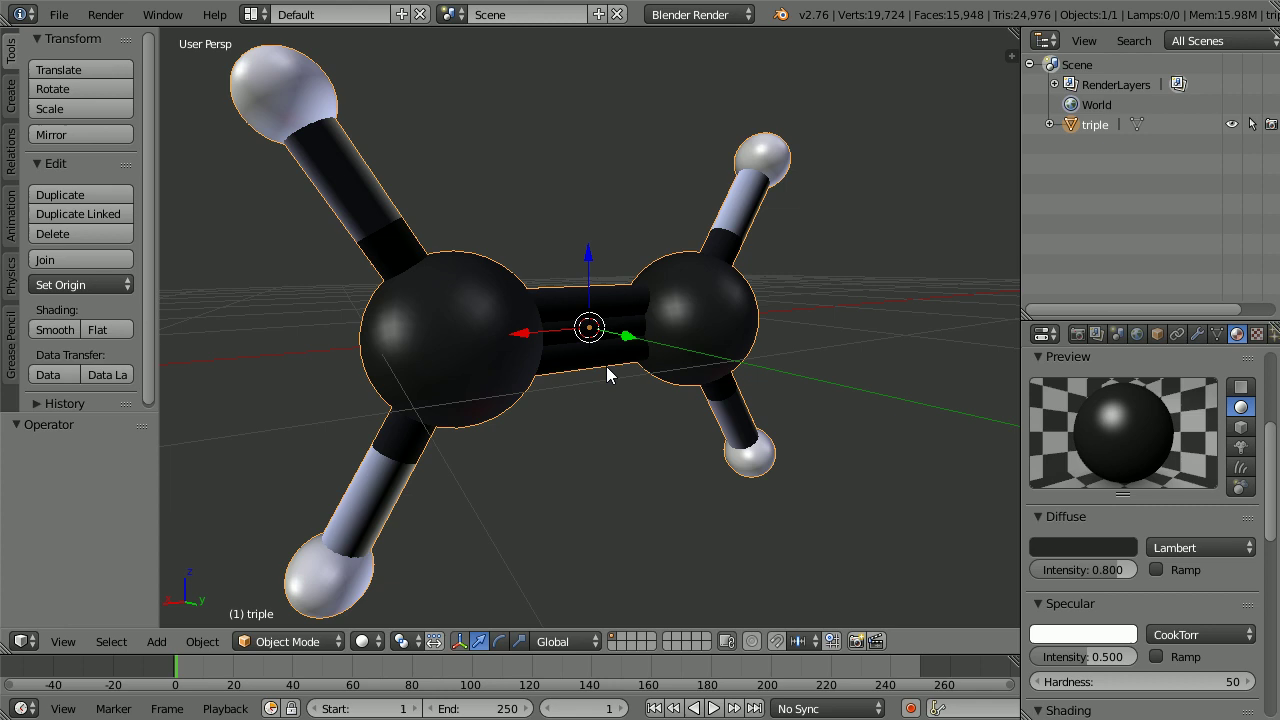
{"action": "left_click", "coordinate": [57, 15]}
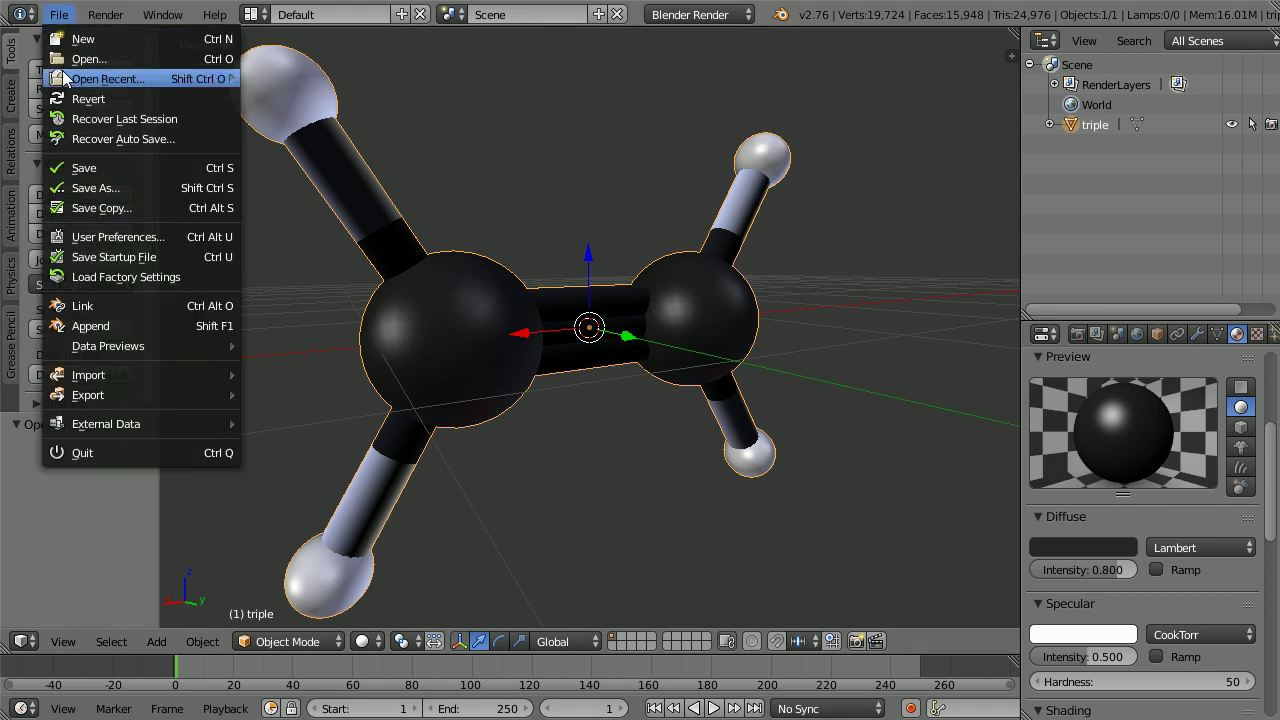
{"action": "mouse_move", "coordinate": [176, 80]}
{"action": "left_click", "coordinate": [307, 101]}
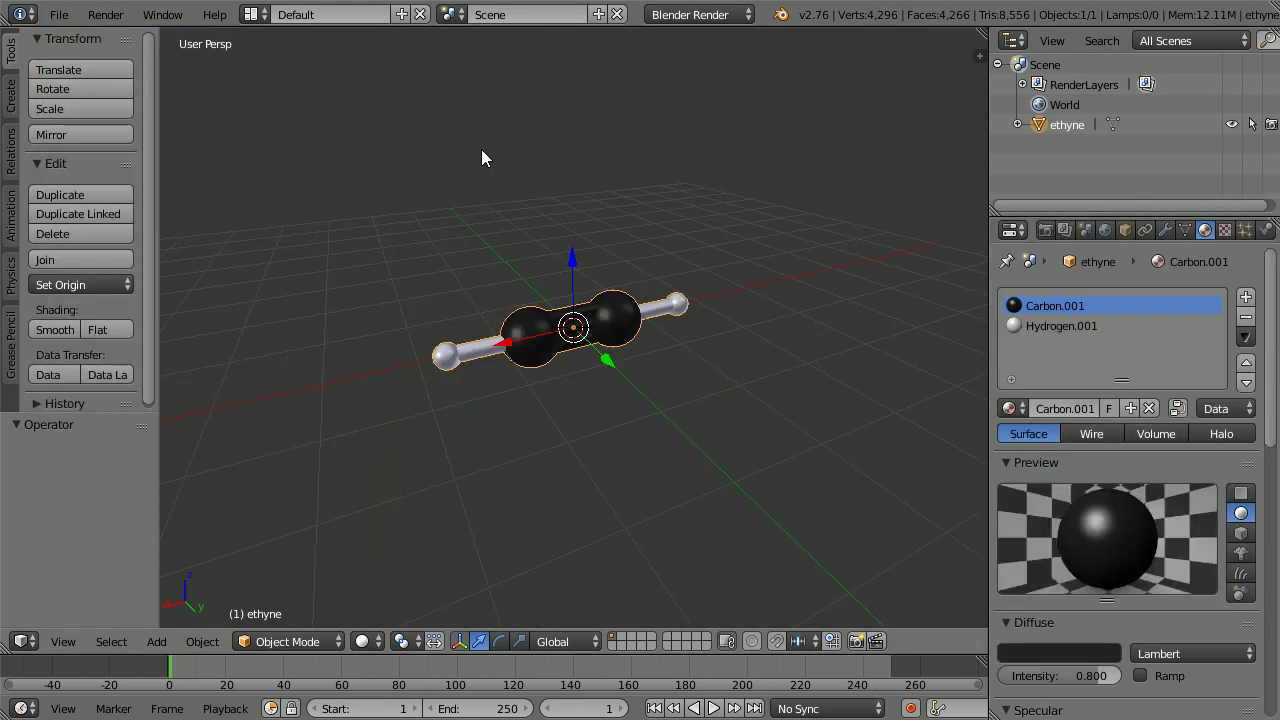
{"action": "scroll", "coordinate": [620, 398], "scroll_direction": "up", "scroll_amount": 6}
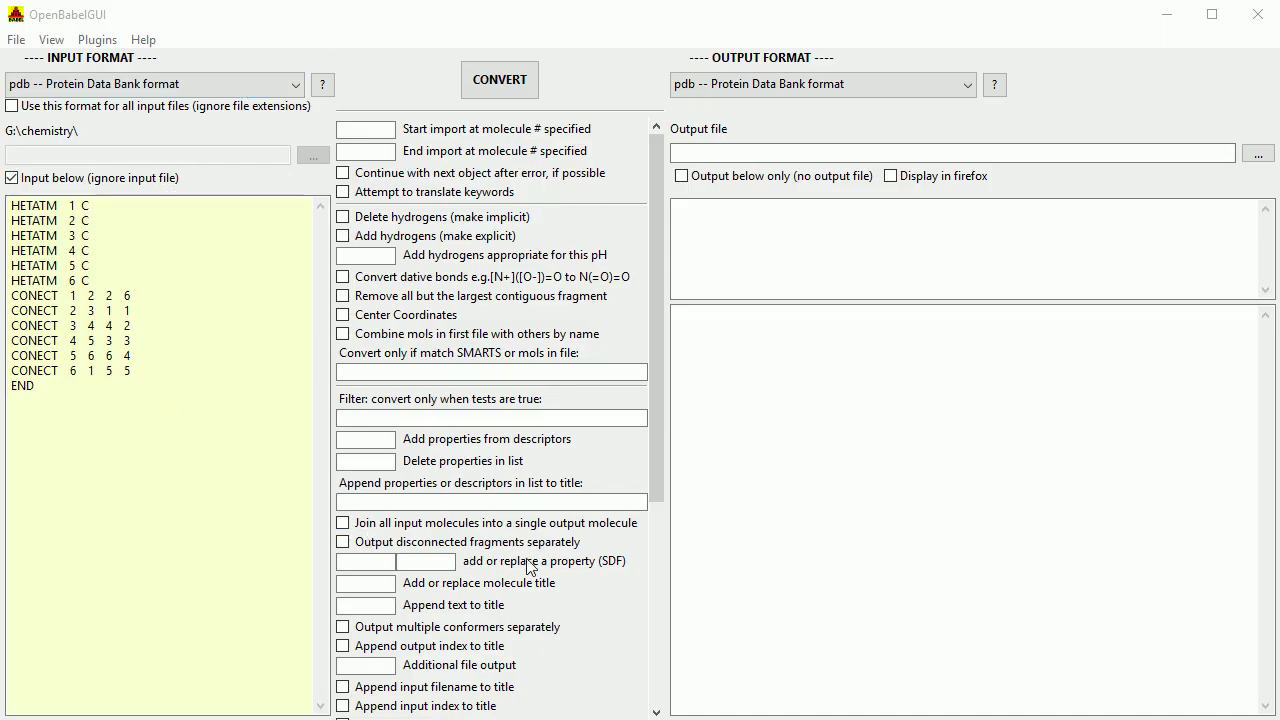
Enable Generate 3D coordinates, convert, and add a second 5 to the CONECT 6 line.
{"action": "left_click_drag", "start_coordinate": [652, 468], "coordinate": [676, 712]}
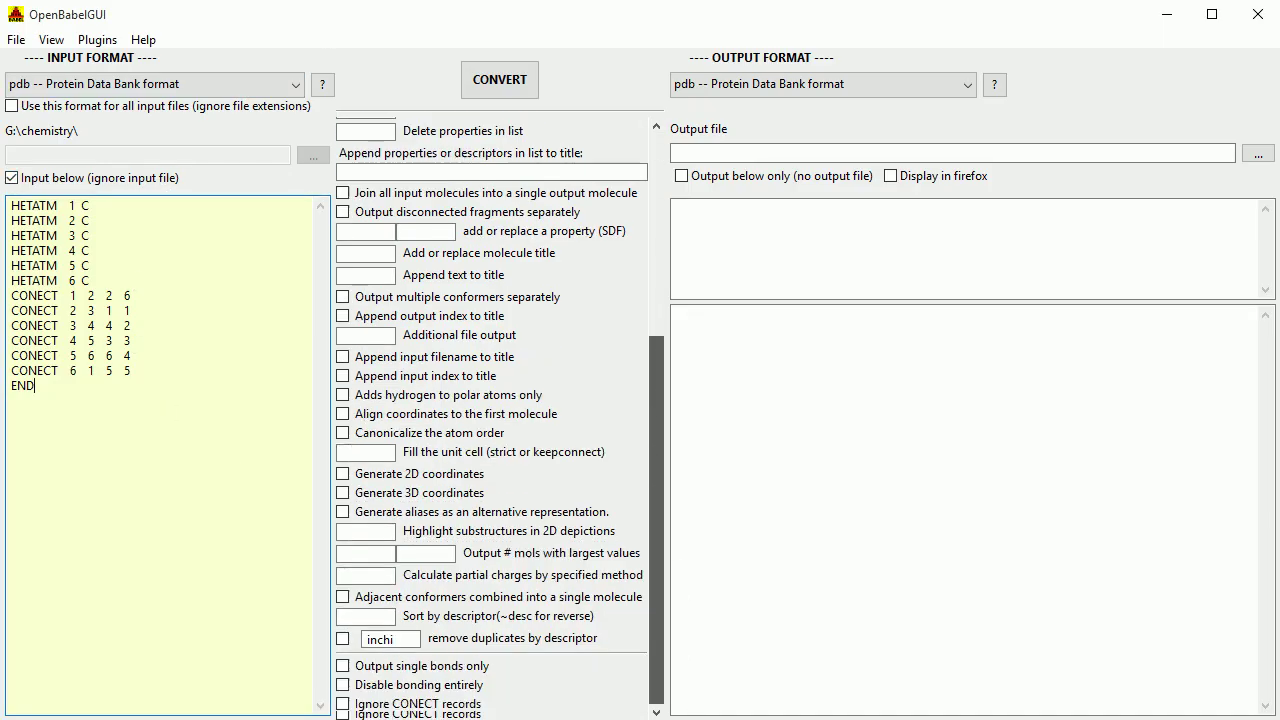
{"action": "left_click", "coordinate": [452, 494]}
{"action": "left_click", "coordinate": [499, 80]}
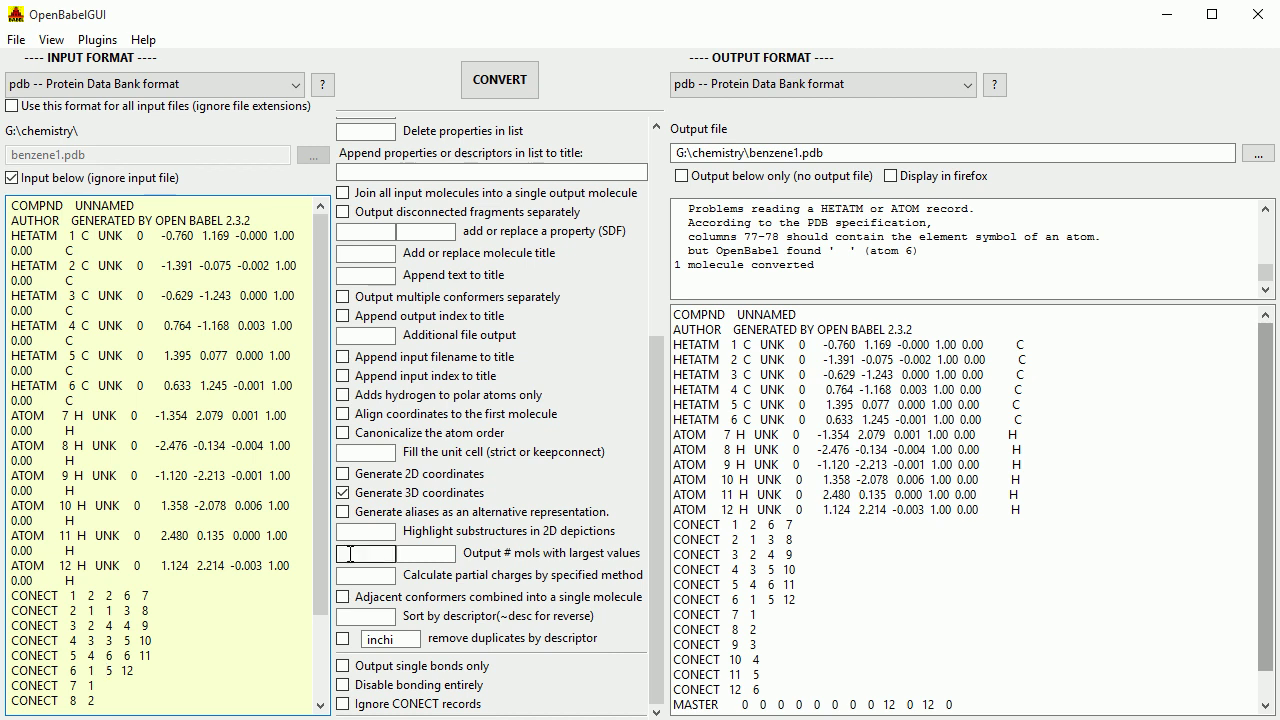
{"action": "type", "text": "5"}
Save the input text as benzene2.pdb, editing the benzene1.pdb file name.
{"action": "left_click", "coordinate": [14, 43]}
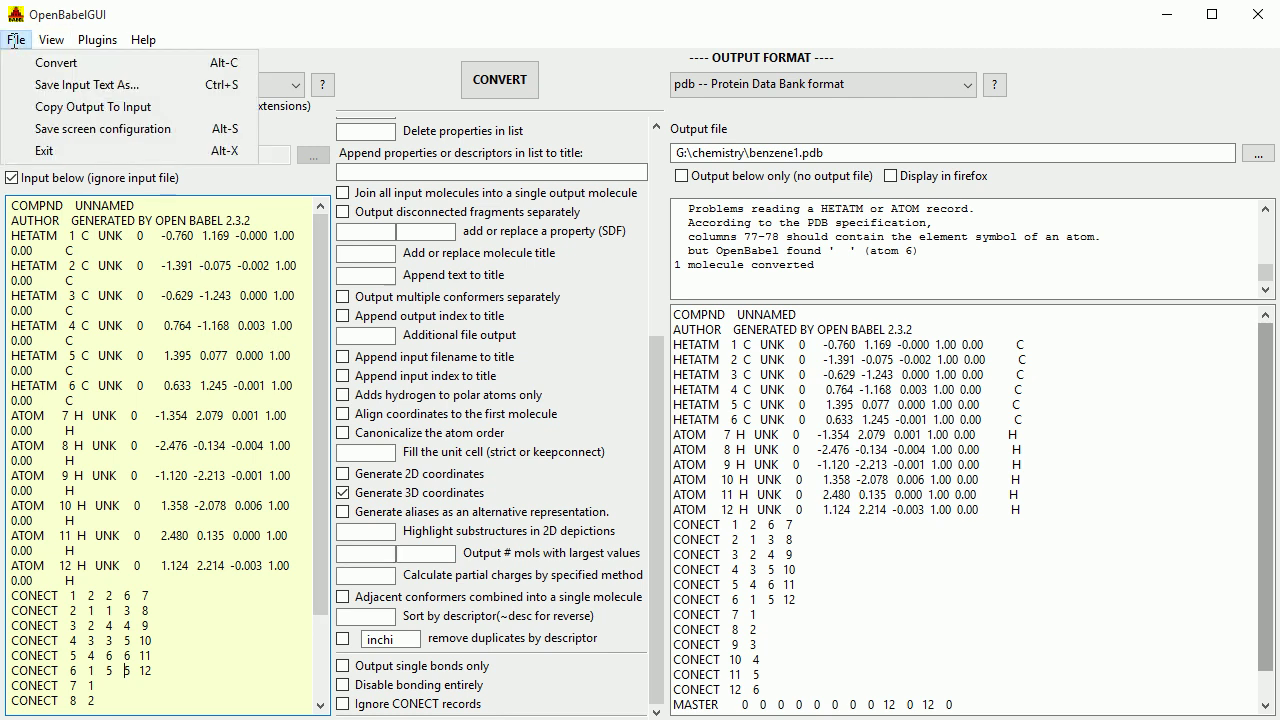
{"action": "left_click", "coordinate": [135, 90]}
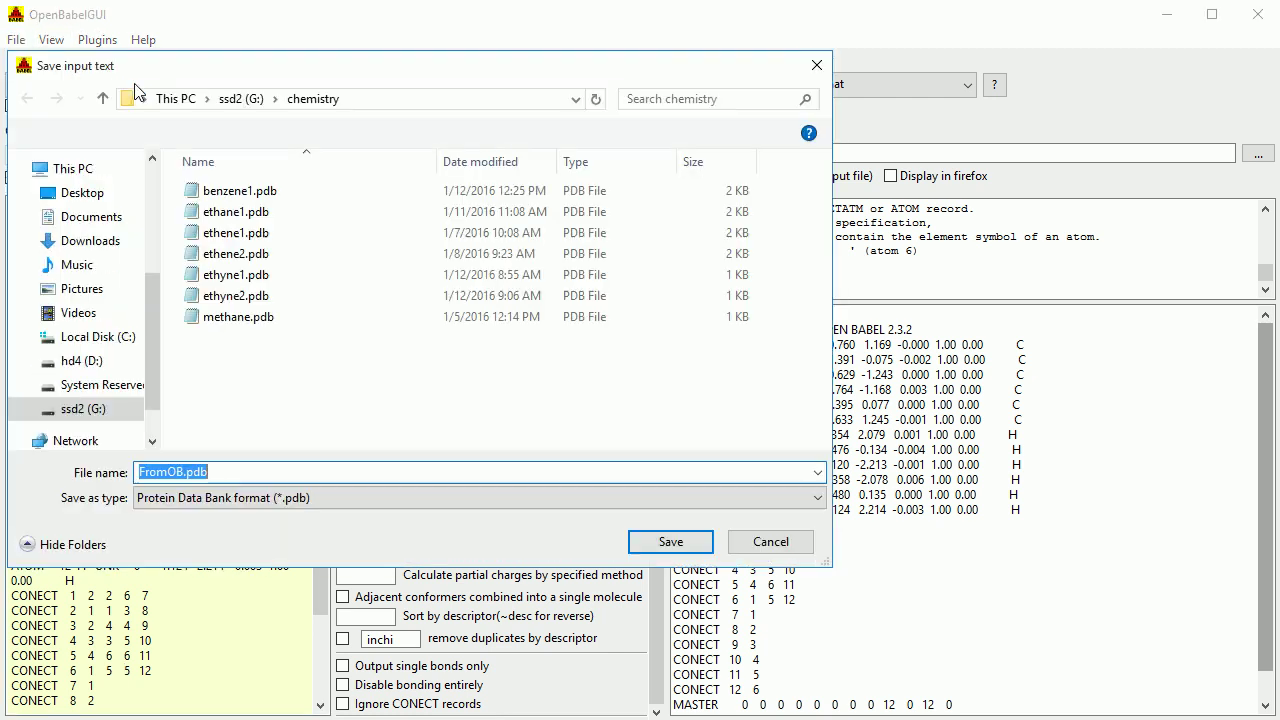
{"action": "left_click", "coordinate": [238, 192]}
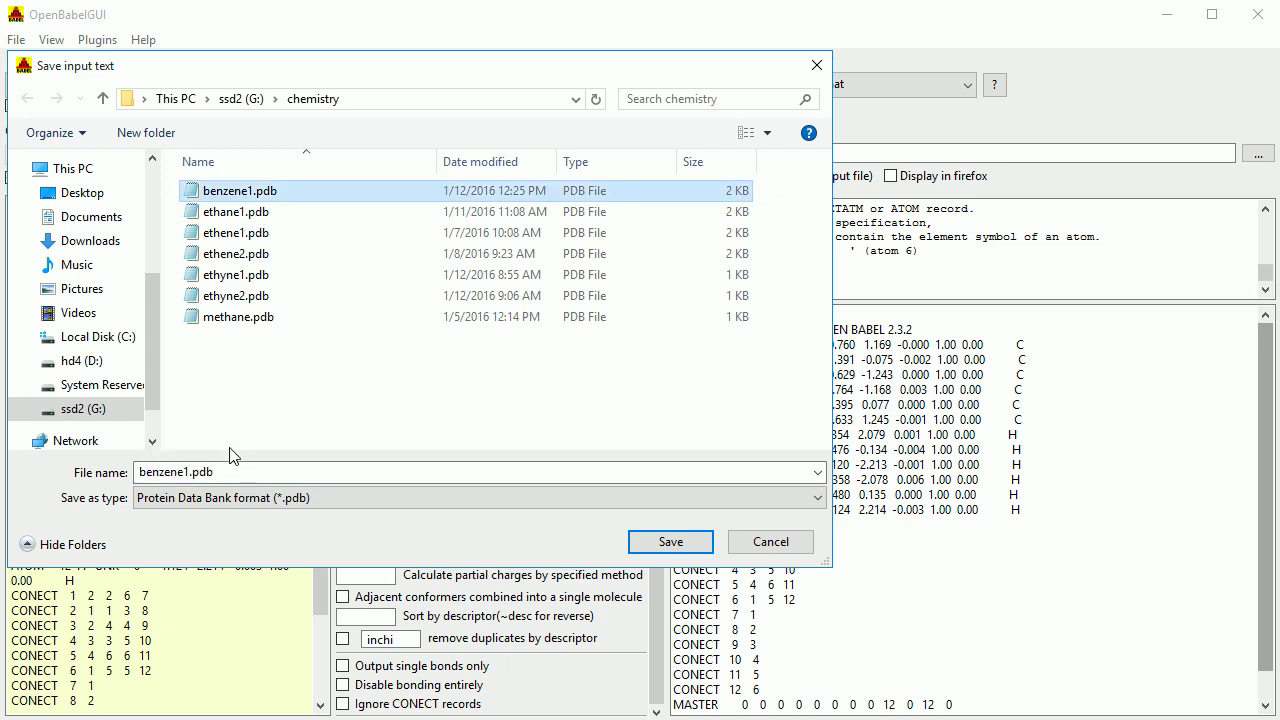
{"action": "double_click", "coordinate": [188, 474]}
{"action": "double_click", "coordinate": [190, 470]}
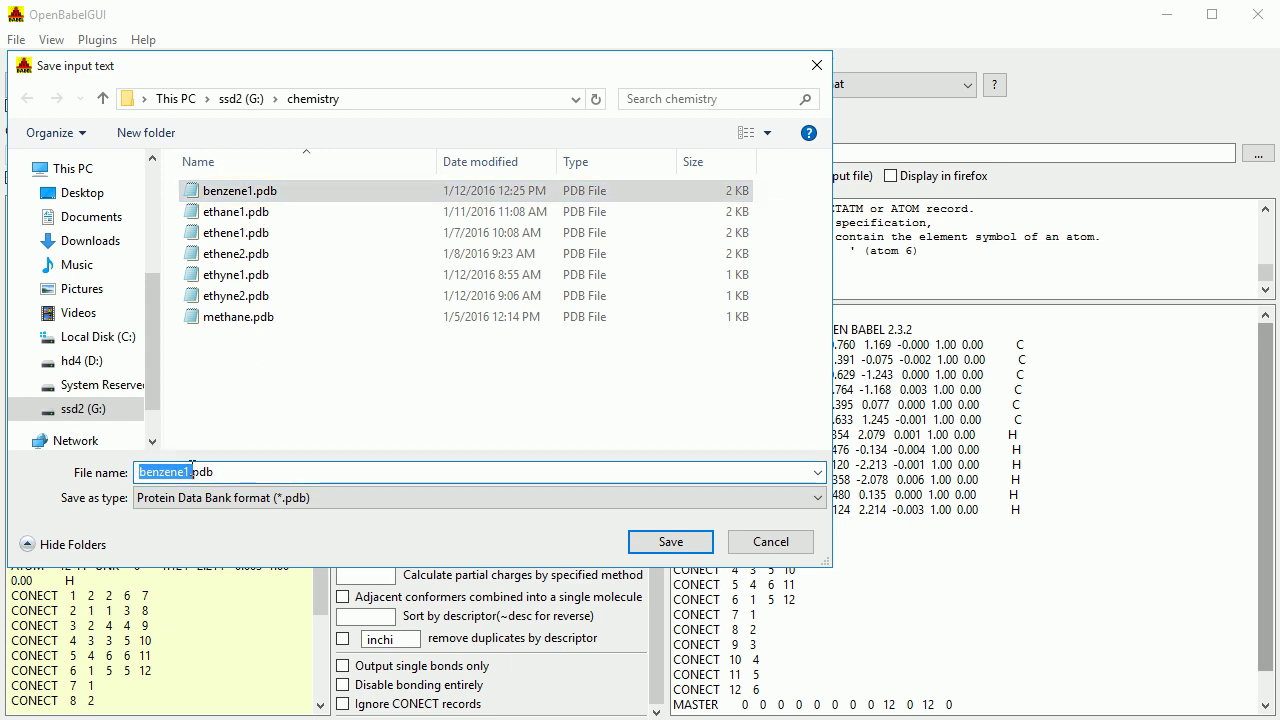
{"action": "left_click", "coordinate": [192, 470]}
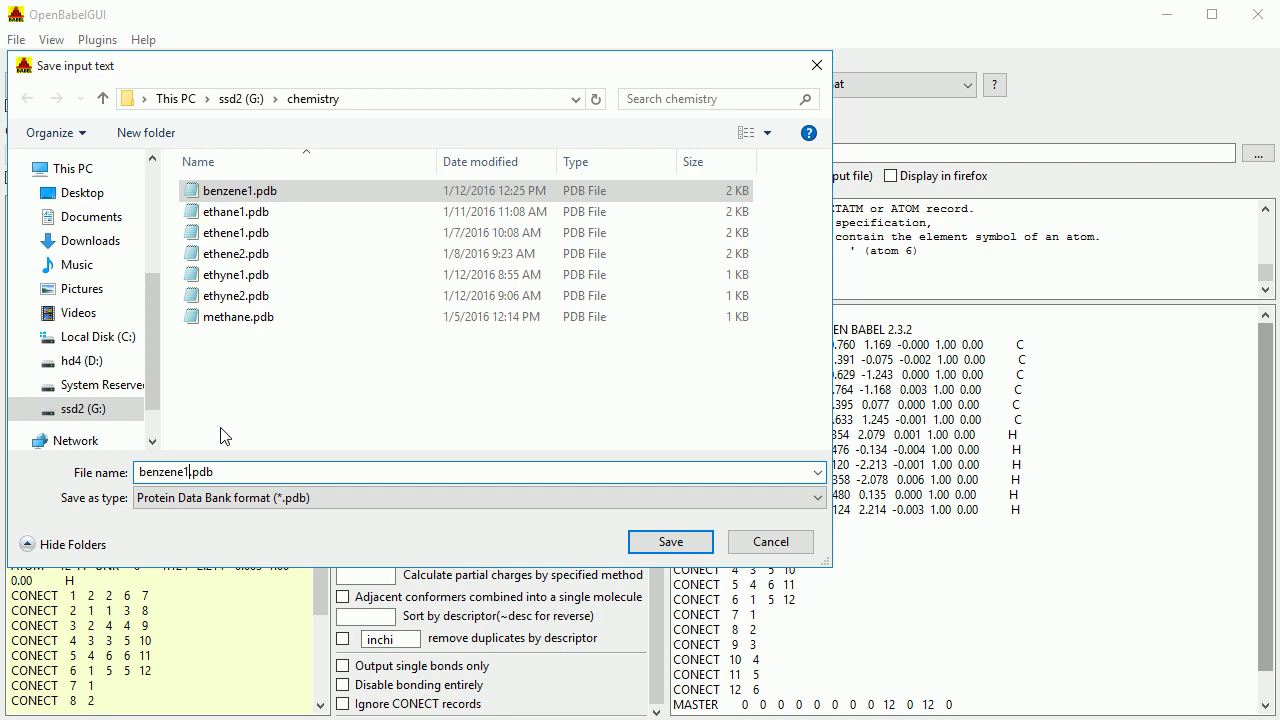
{"action": "key", "text": "BackSpace"}
{"action": "type", "text": "2"}
{"action": "left_click", "coordinate": [683, 555]}
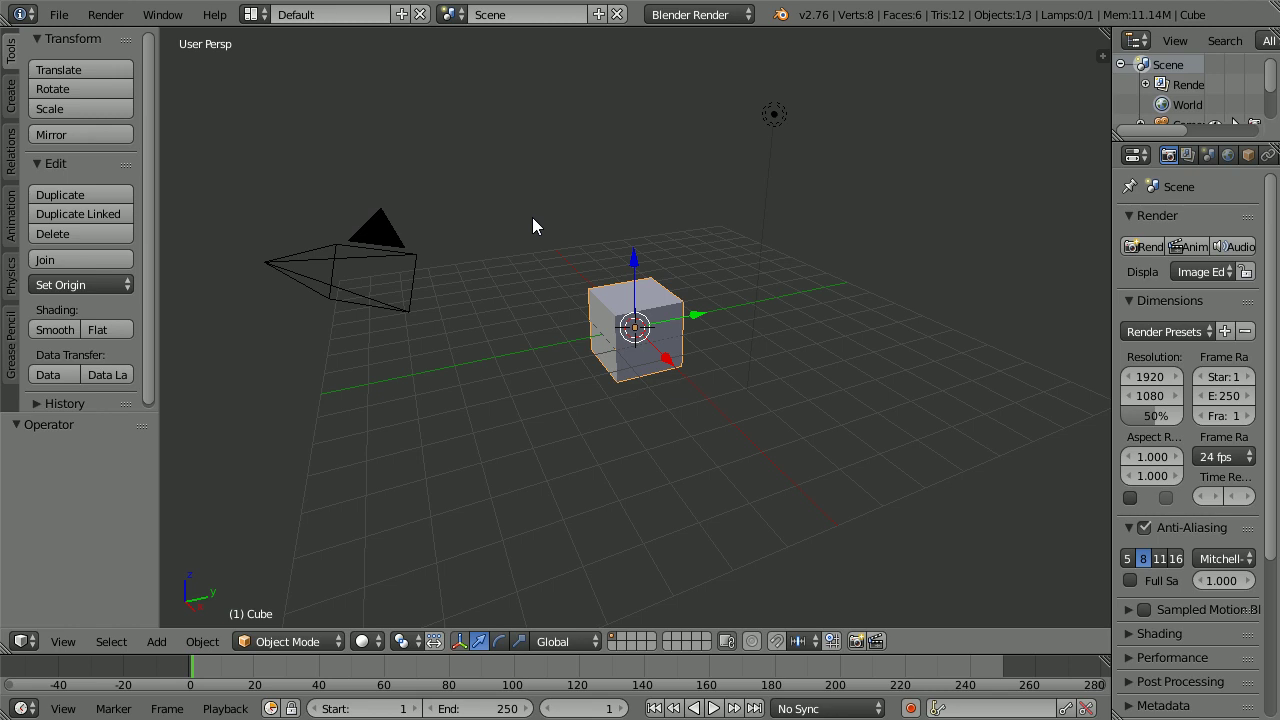
Delete the default cube, camera and lamp from the scene.
{"action": "key", "text": "a"}
{"action": "key", "text": "a"}
{"action": "key", "text": "x"}
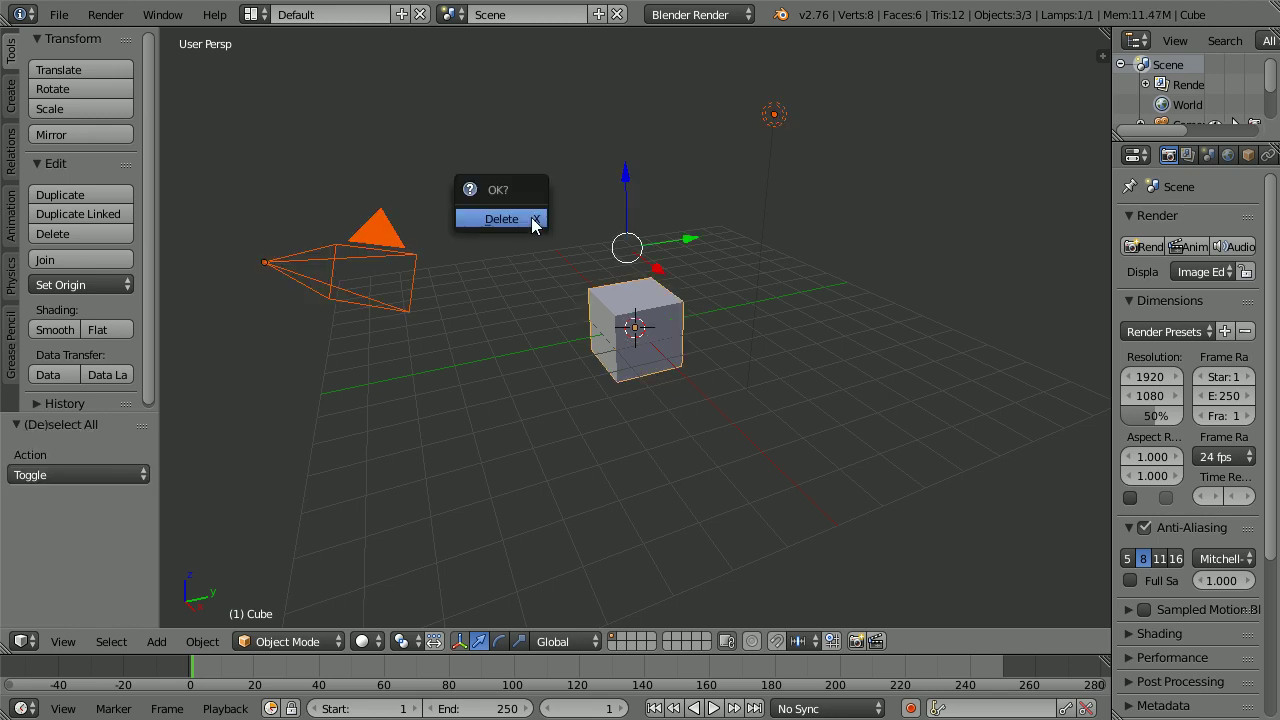
{"action": "left_click", "coordinate": [514, 222]}
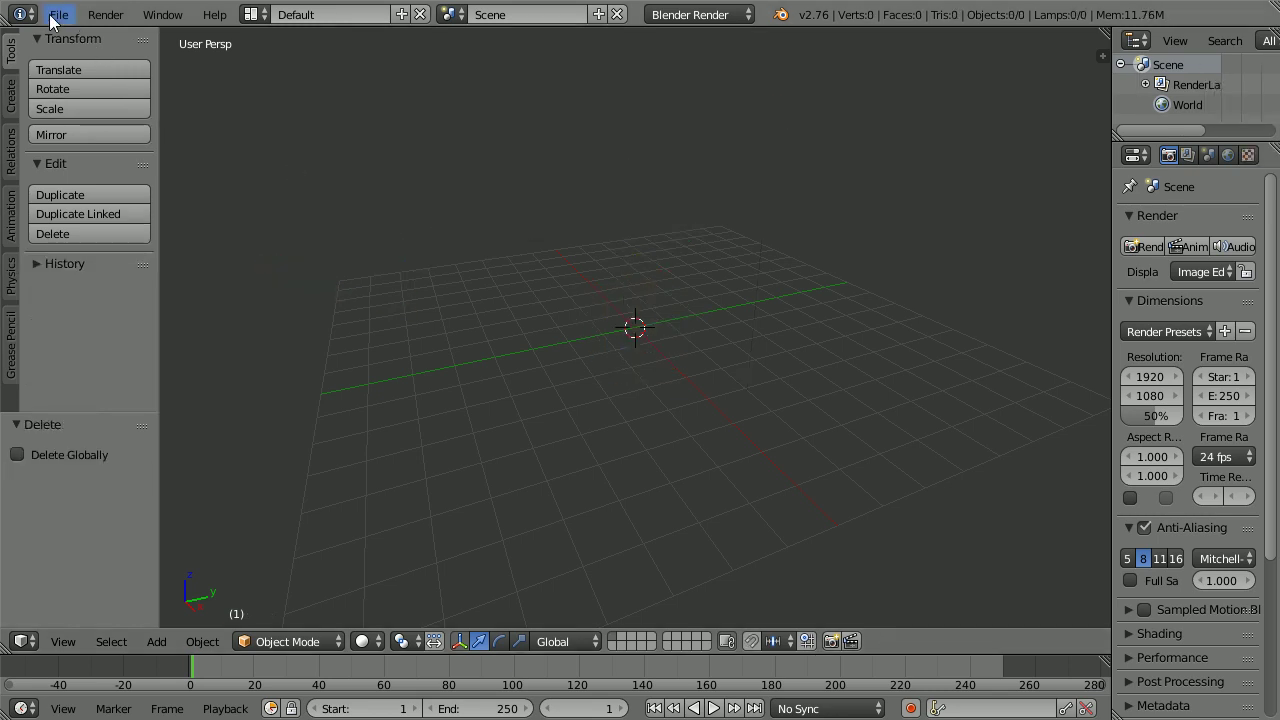
Import benzene2.pdb as a Protein Data Bank ball-and-stick molecule.
{"action": "left_click", "coordinate": [59, 14]}
{"action": "mouse_move", "coordinate": [128, 373]}
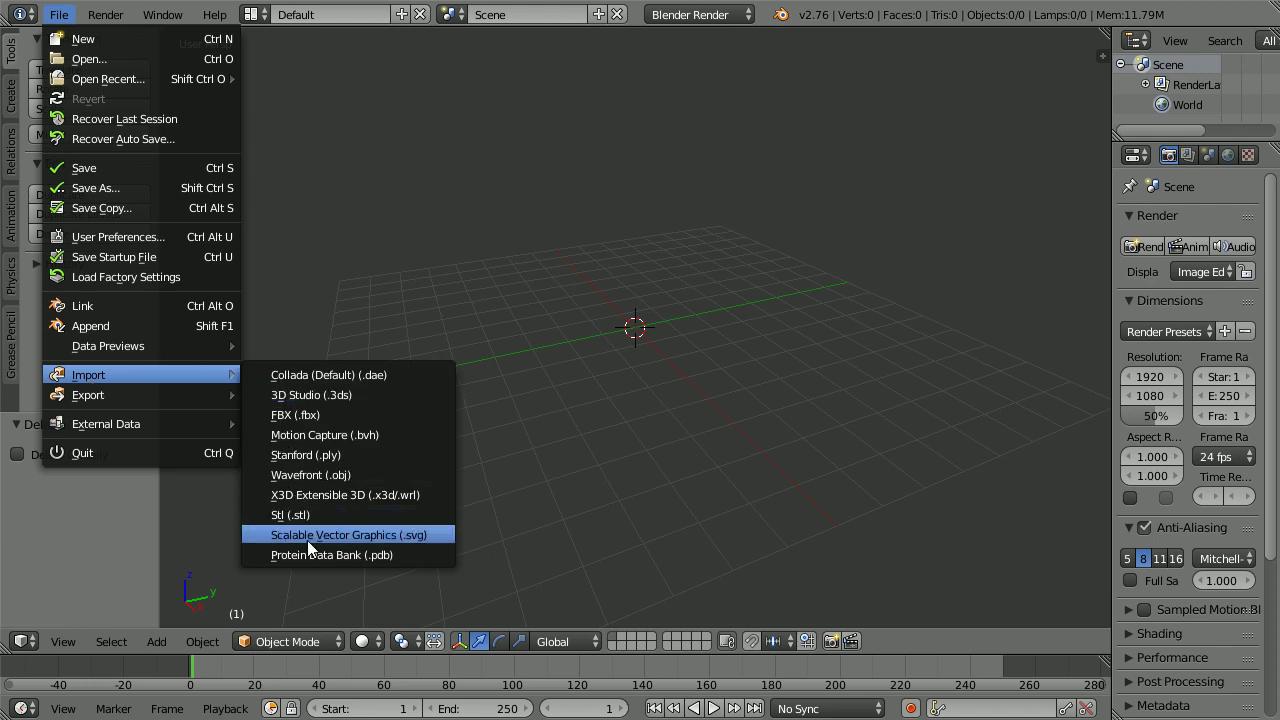
{"action": "left_click", "coordinate": [412, 556]}
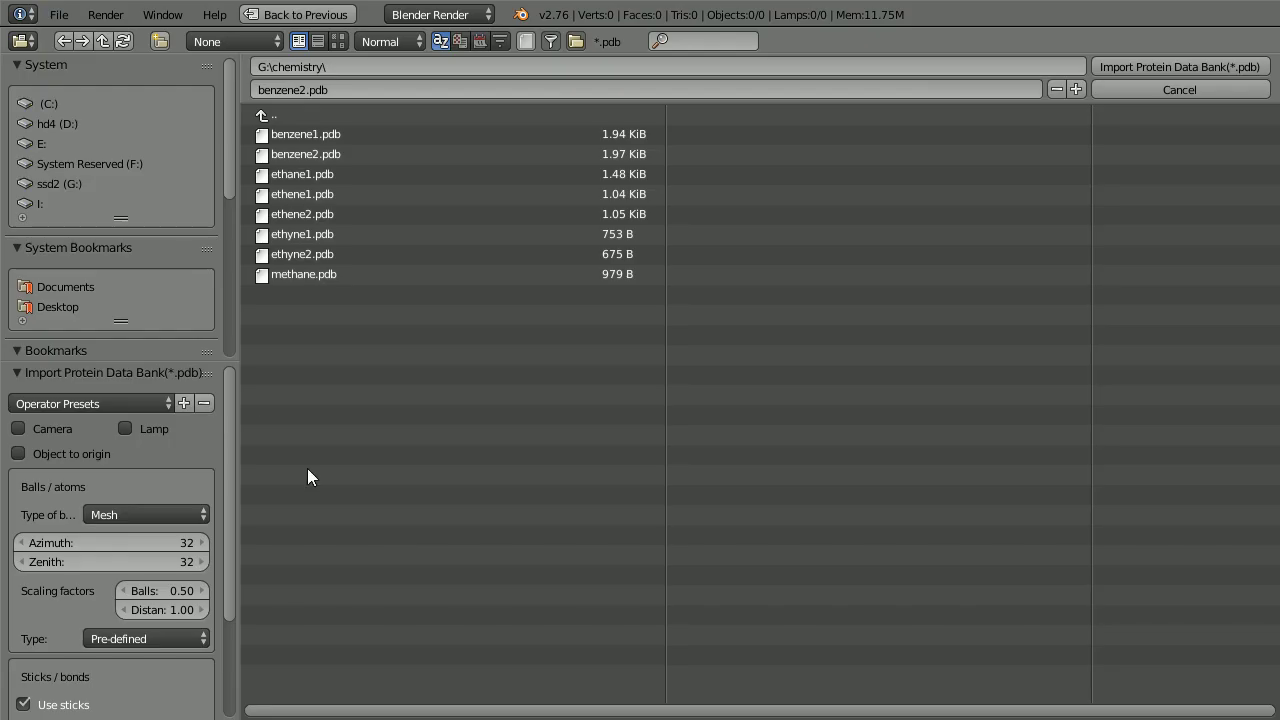
{"action": "left_click", "coordinate": [117, 402]}
{"action": "left_click", "coordinate": [61, 456]}
{"action": "left_click", "coordinate": [295, 154]}
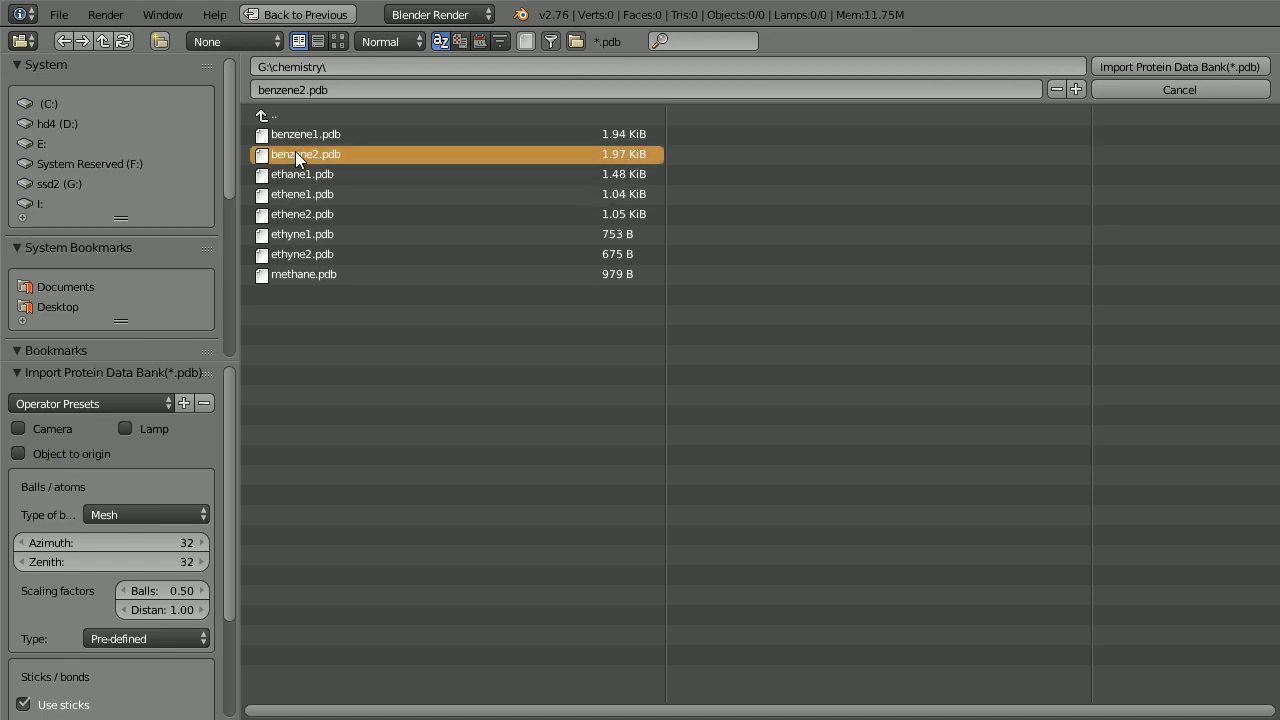
{"action": "left_click", "coordinate": [1131, 67]}
{"action": "scroll", "coordinate": [871, 460], "scroll_direction": "up", "scroll_amount": 5}
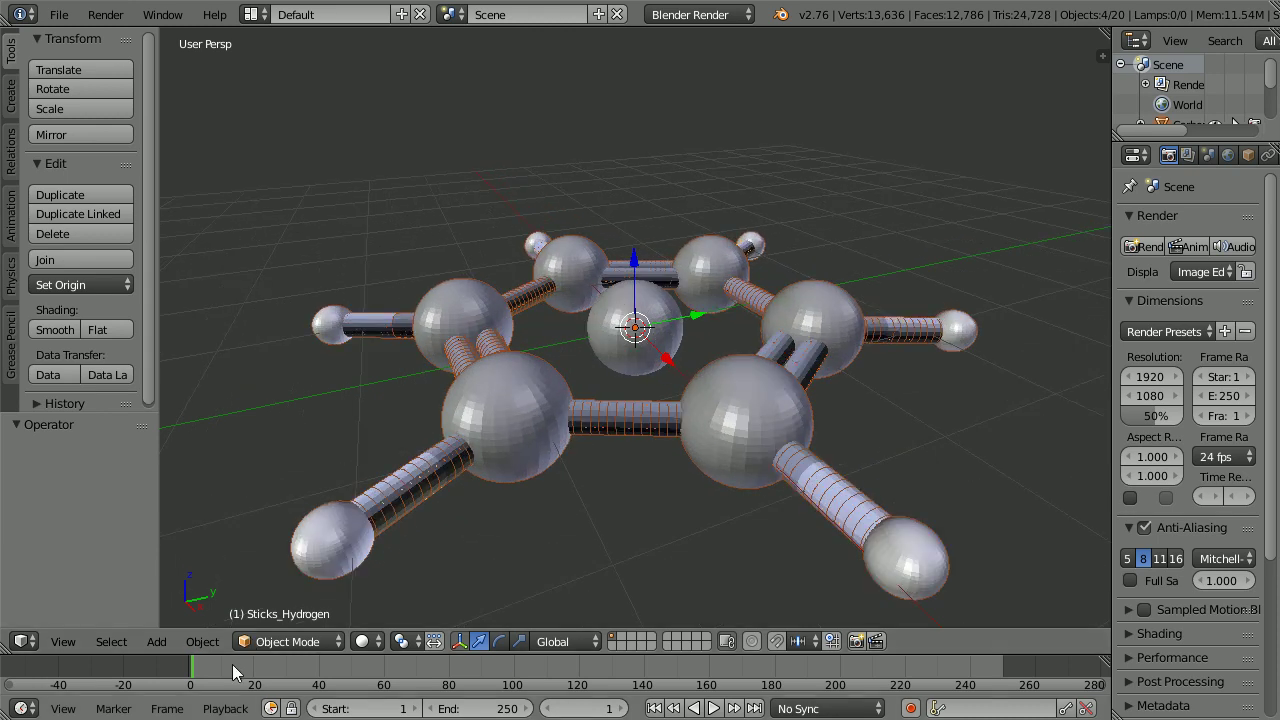
Apply Make Duplicates Real to the benzene atoms and bonds, giving 790 objects.
{"action": "left_click", "coordinate": [196, 642]}
{"action": "mouse_move", "coordinate": [229, 487]}
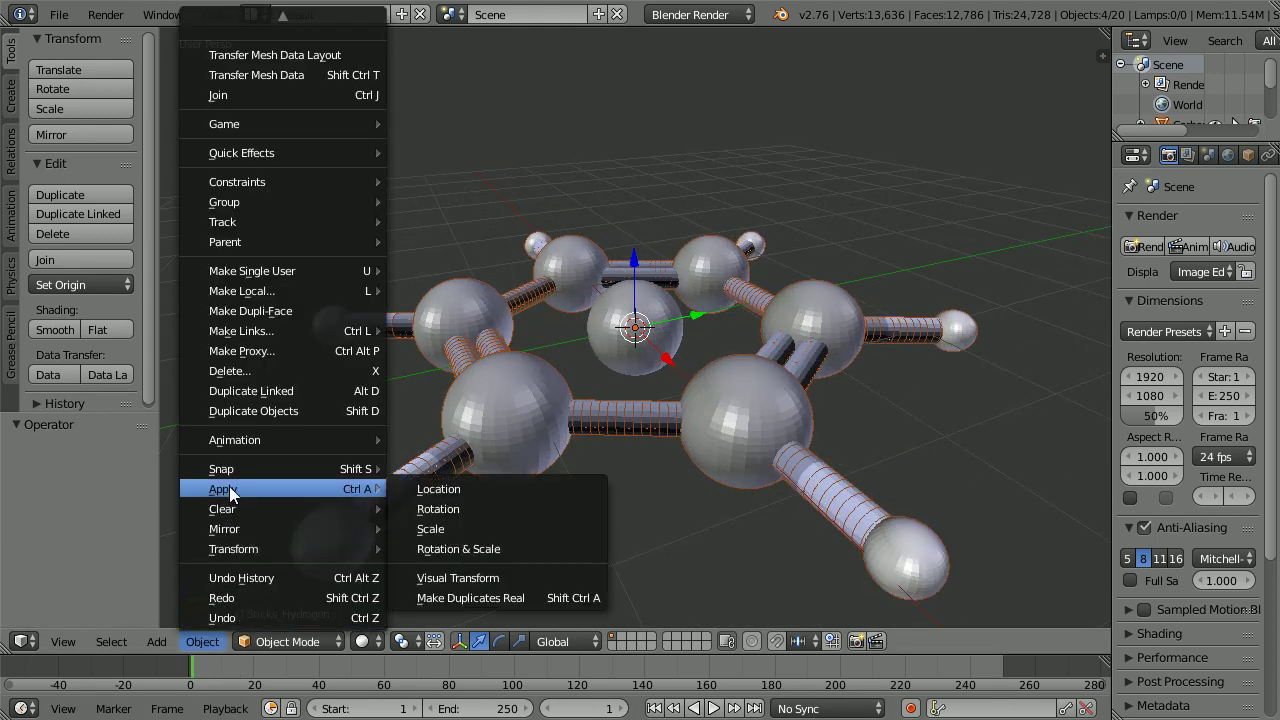
{"action": "left_click", "coordinate": [500, 596]}
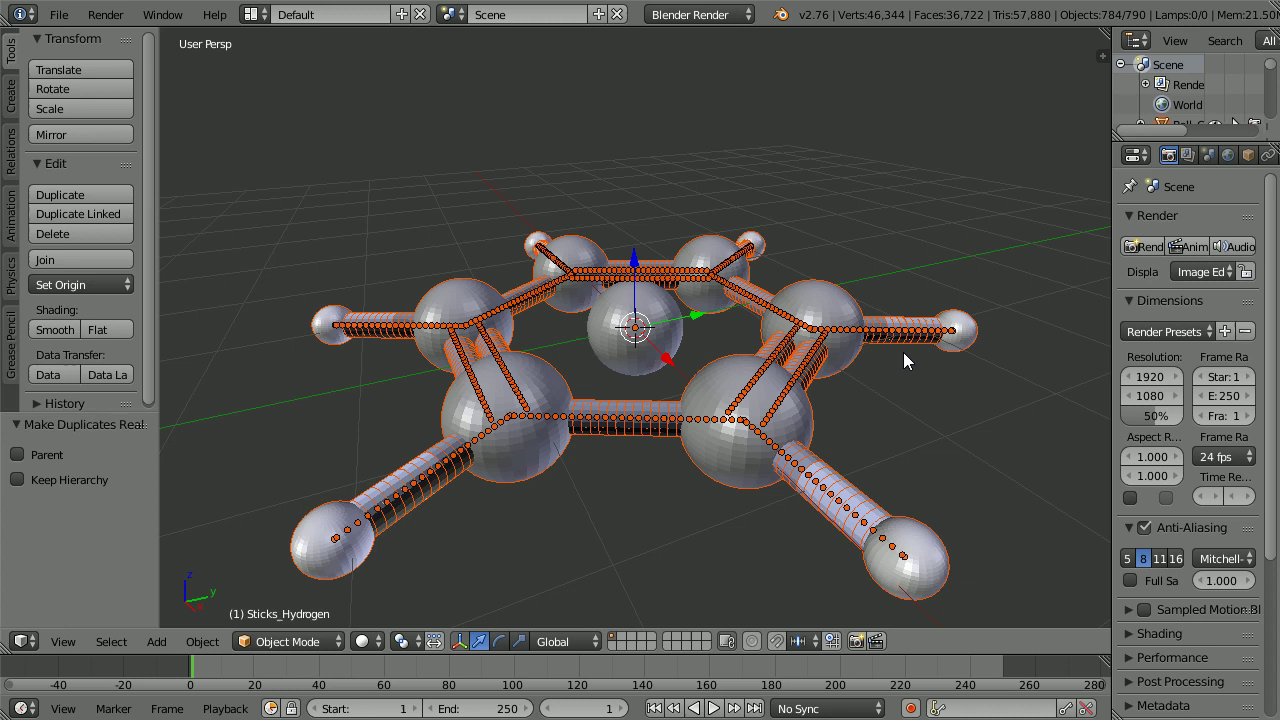